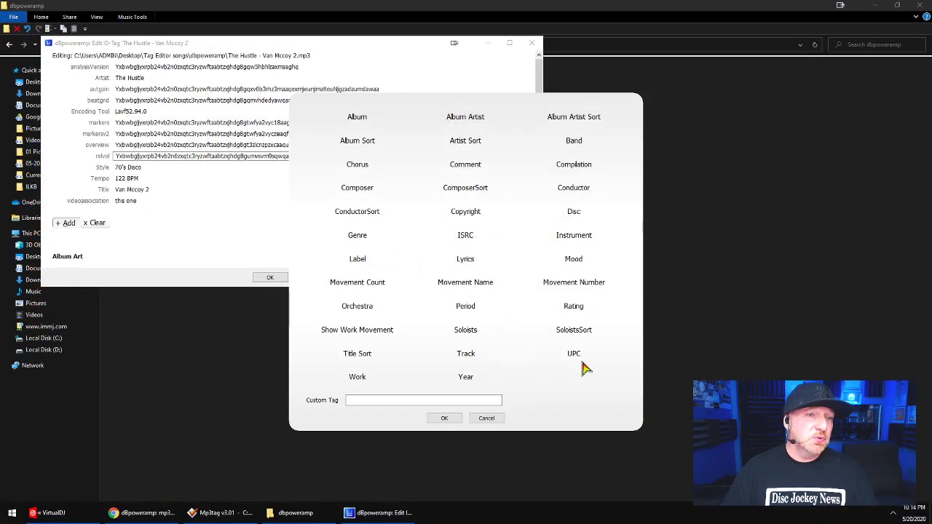
Step: Try to add a blank Rating tag to The Hustle - Van Mccoy 2.mp3, save it, and recheck the file's ID tags
double_click(573, 306)
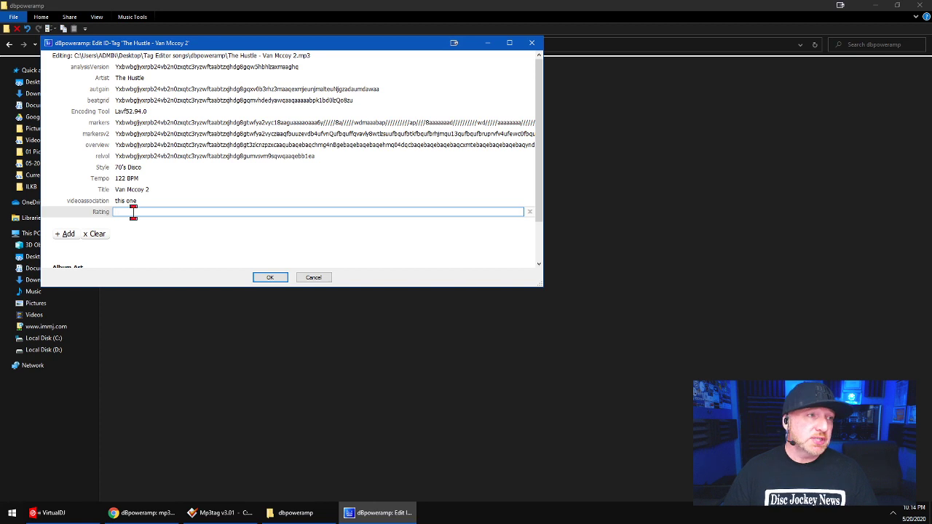
click(272, 279)
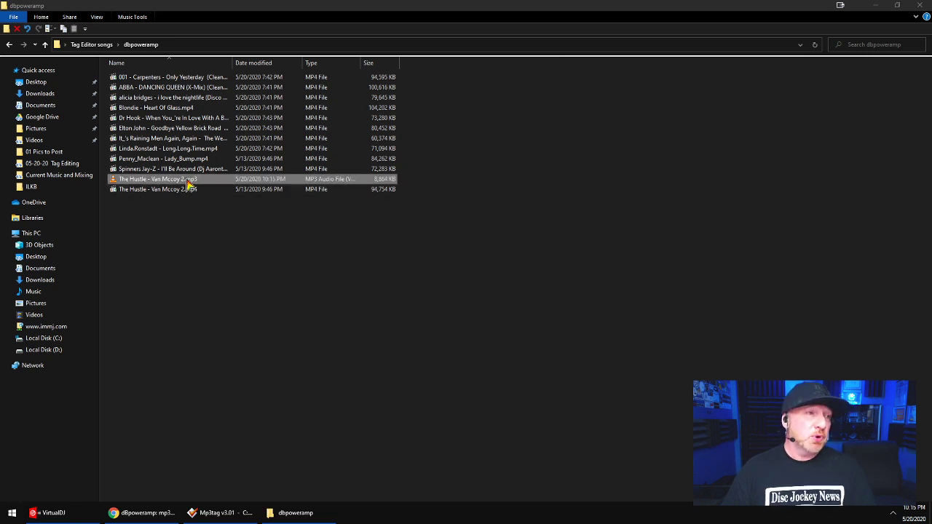
right_click(187, 184)
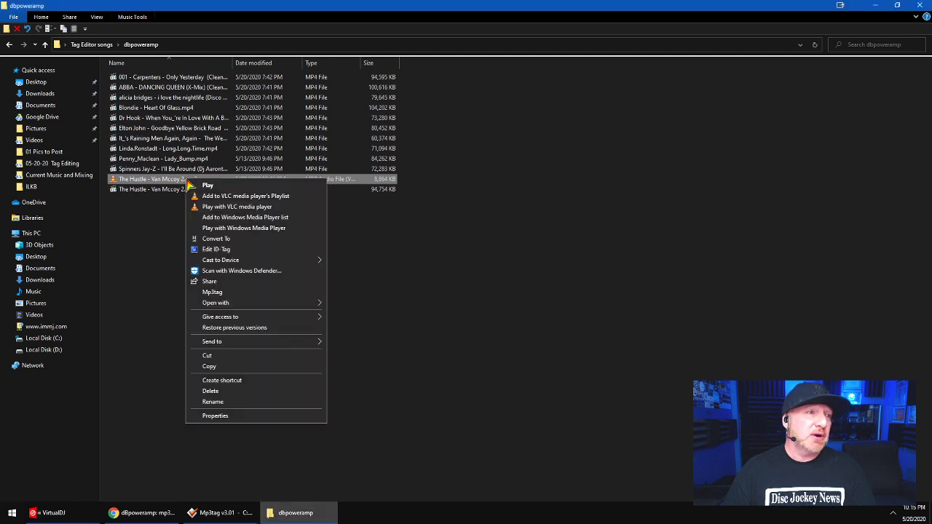
click(216, 249)
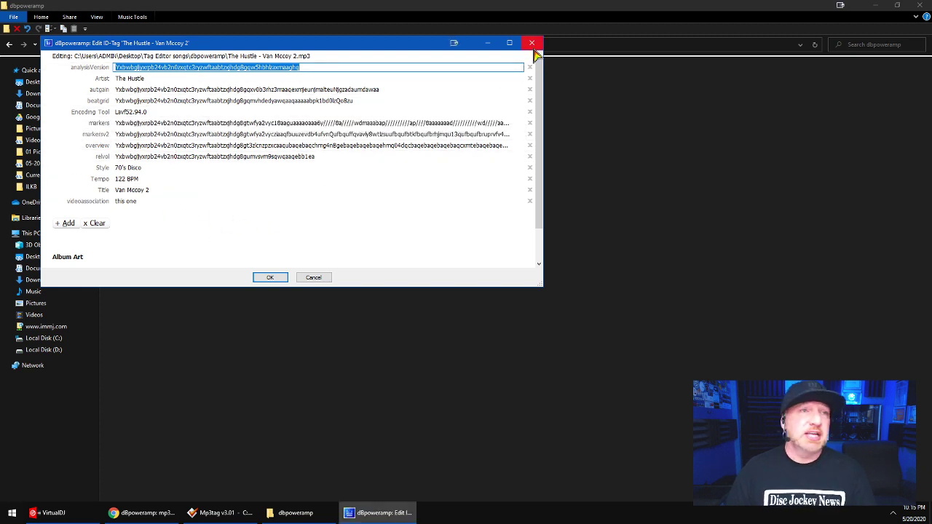
click(535, 45)
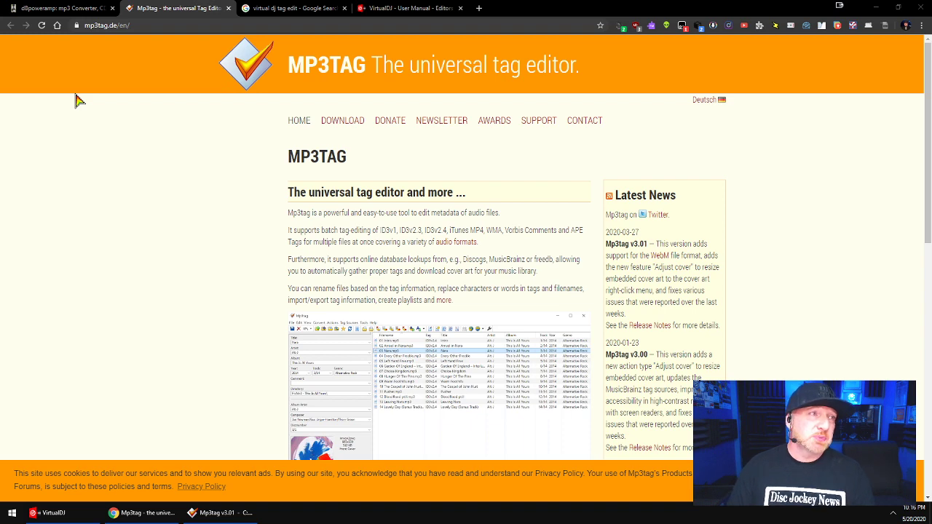
scroll(88, 211, down, 2)
scroll(90, 211, up, 2)
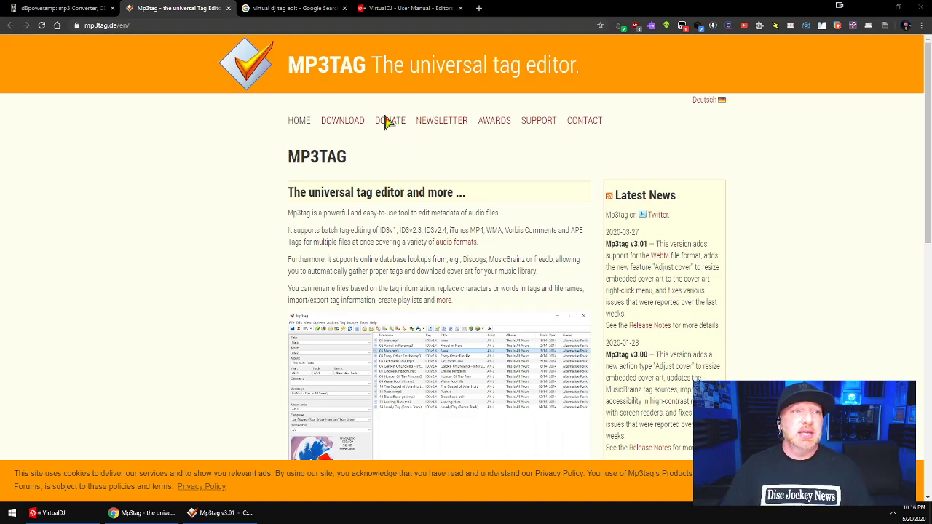
scroll(104, 198, down, 1)
scroll(103, 199, up, 1)
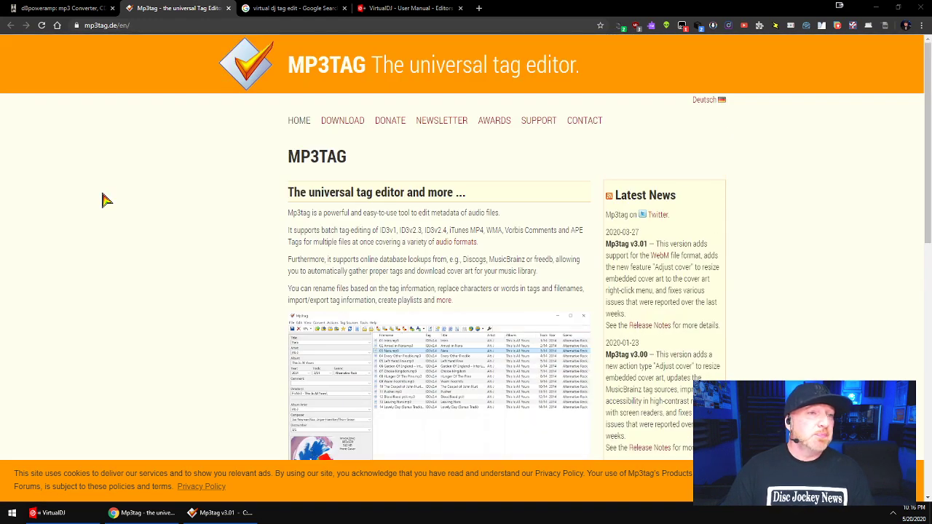
Step: Switch to Mp3tag and examine the tag fields of the 001 - Carpenters - Only Yesterday file
click(874, 9)
click(222, 514)
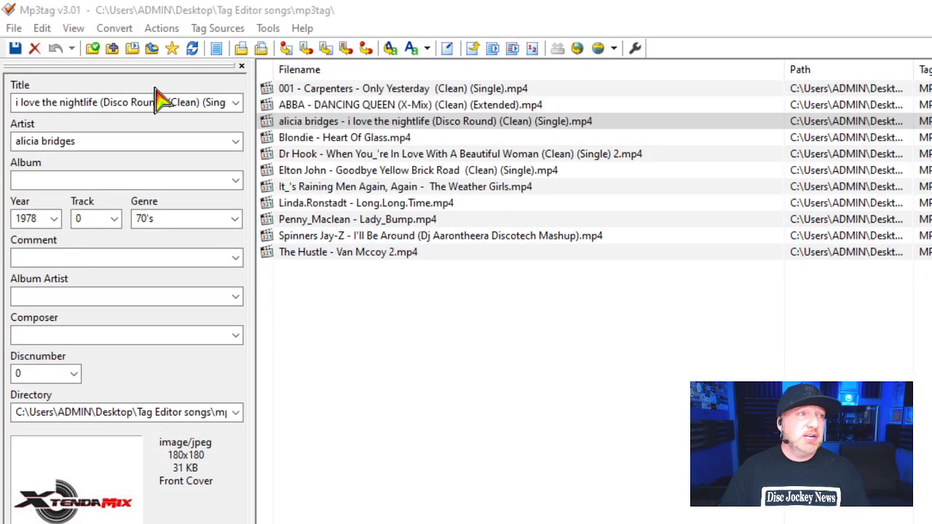
click(335, 94)
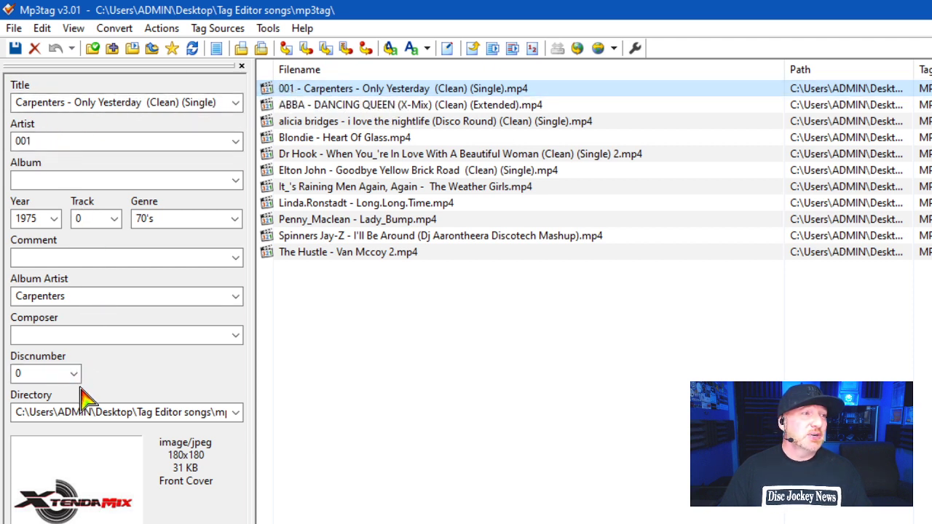
click(76, 102)
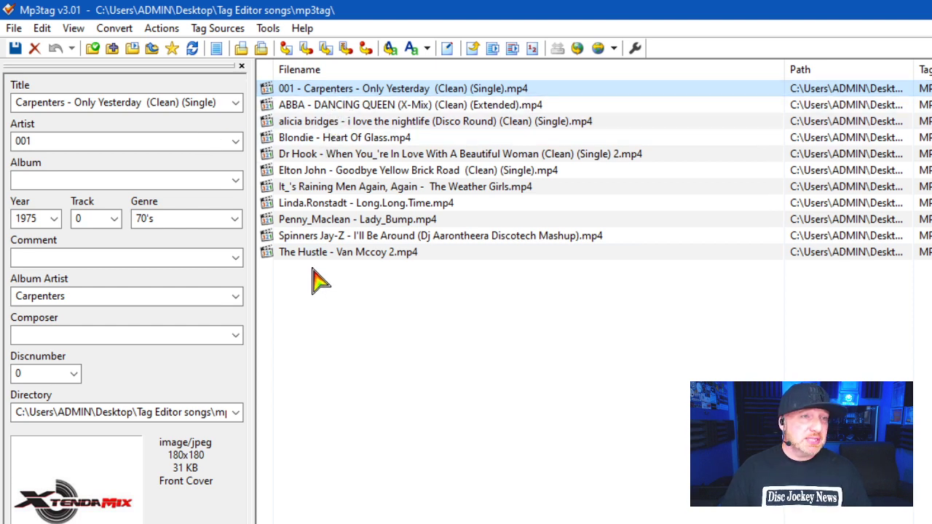
Step: Examine the Carpenters and Dr Hook filenames and the saved actions available for cleaning them up
click(300, 106)
click(335, 91)
click(335, 91)
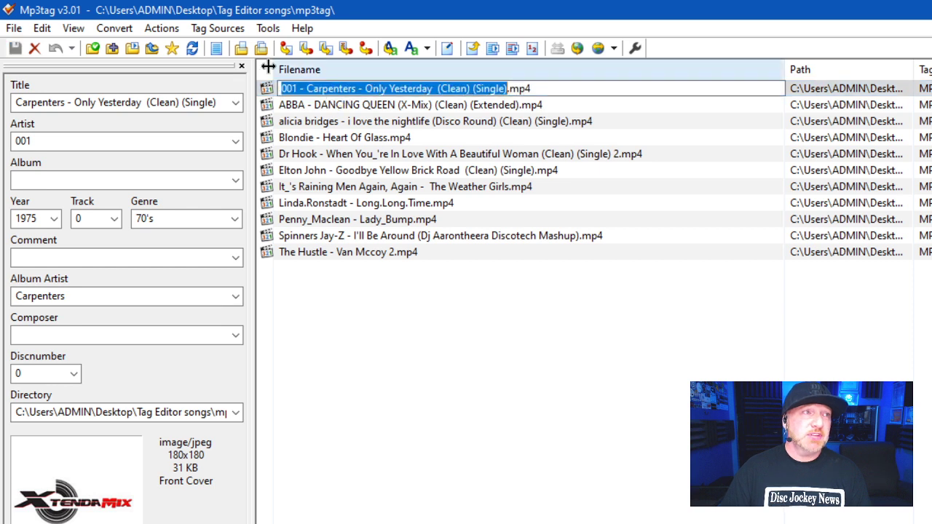
click(162, 29)
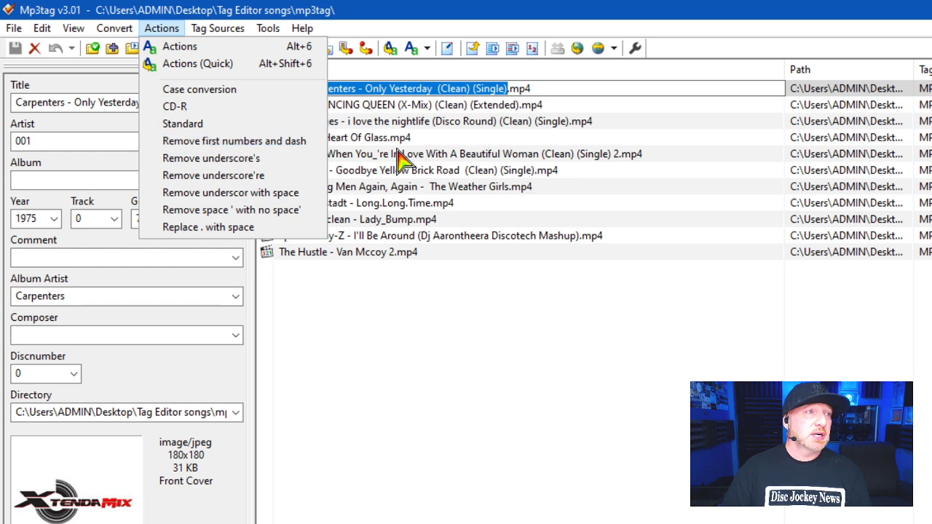
click(350, 153)
click(162, 29)
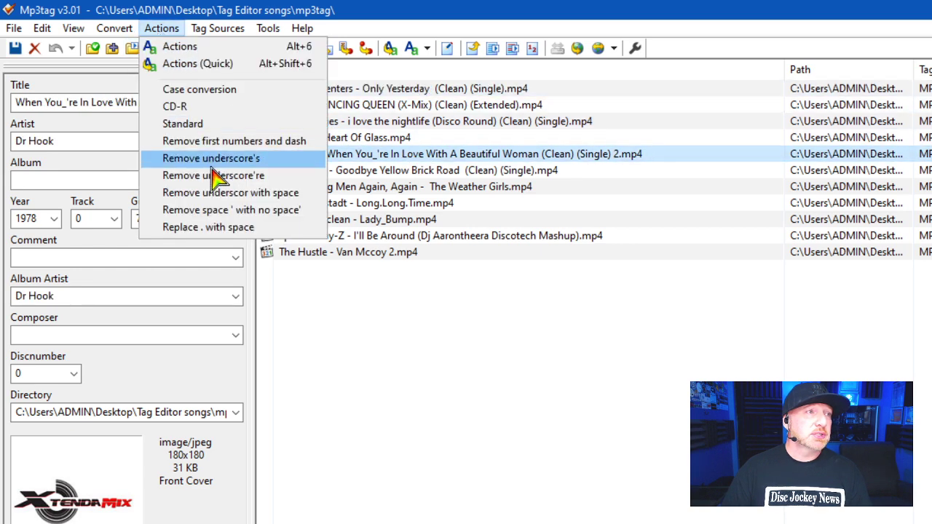
click(322, 320)
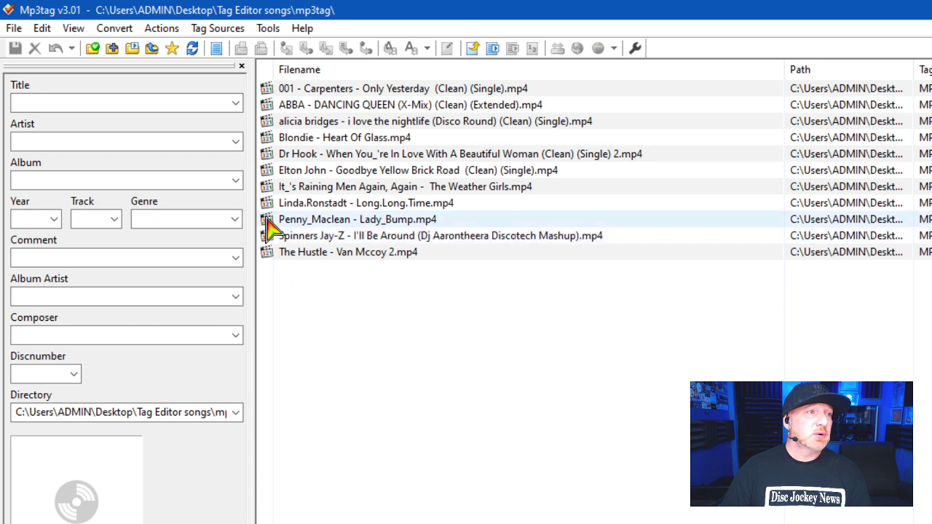
Step: Inspect the regular expression defined in the "Remove first numbers and dash" action group, leaving it as it is
click(299, 254)
click(159, 28)
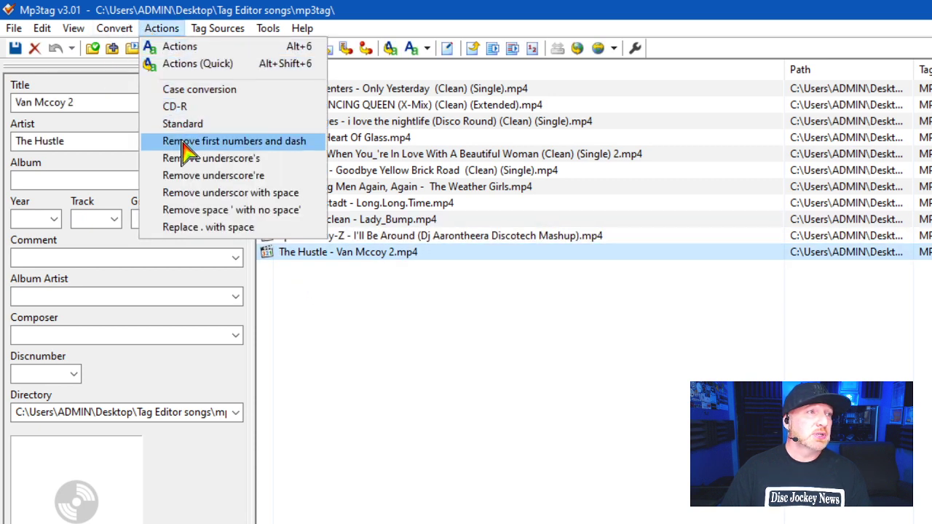
click(157, 45)
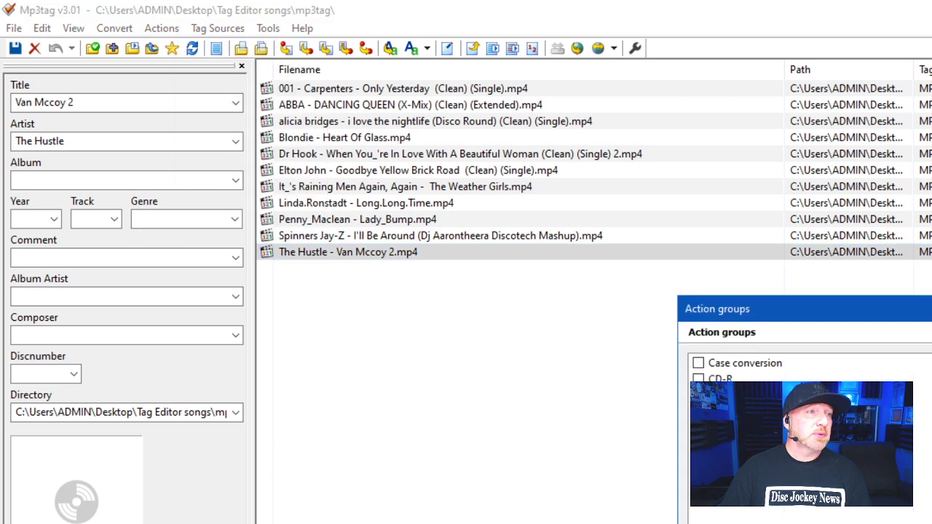
drag(859, 320, 397, 136)
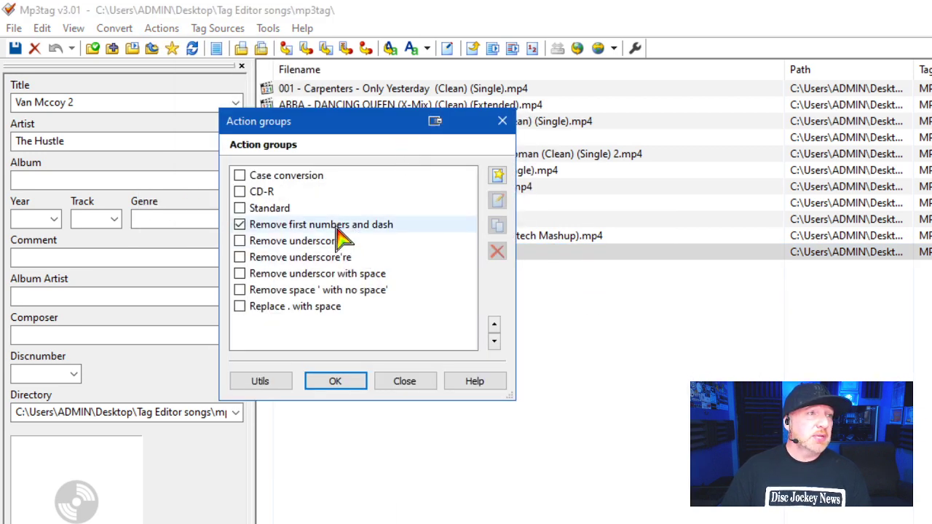
double_click(309, 225)
drag(916, 310, 427, 155)
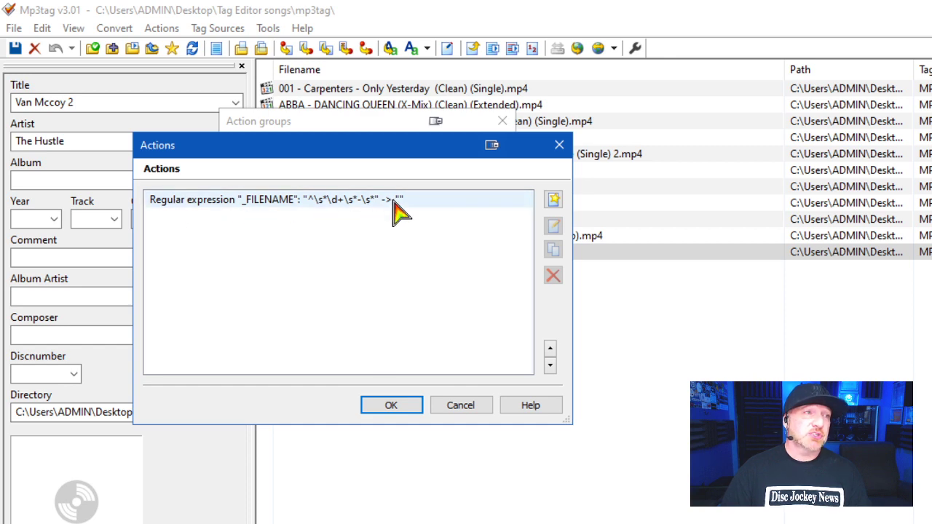
click(559, 145)
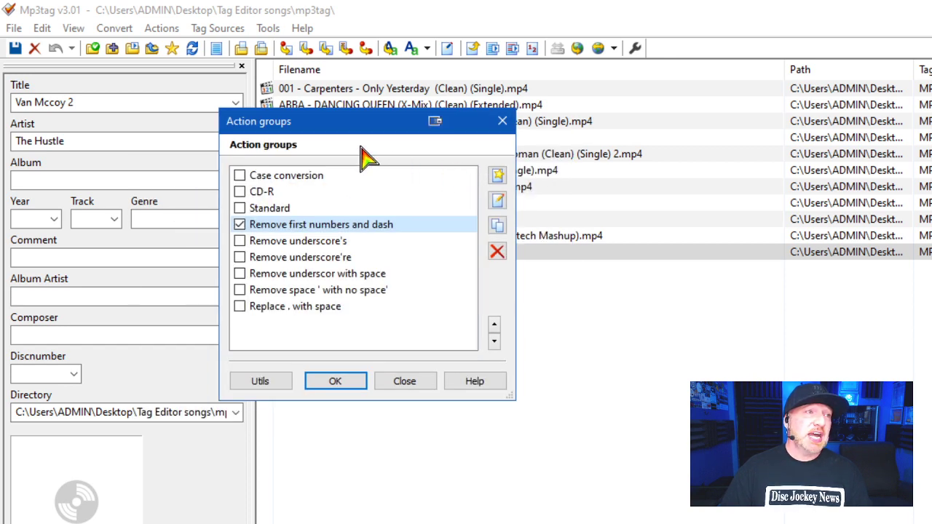
click(502, 121)
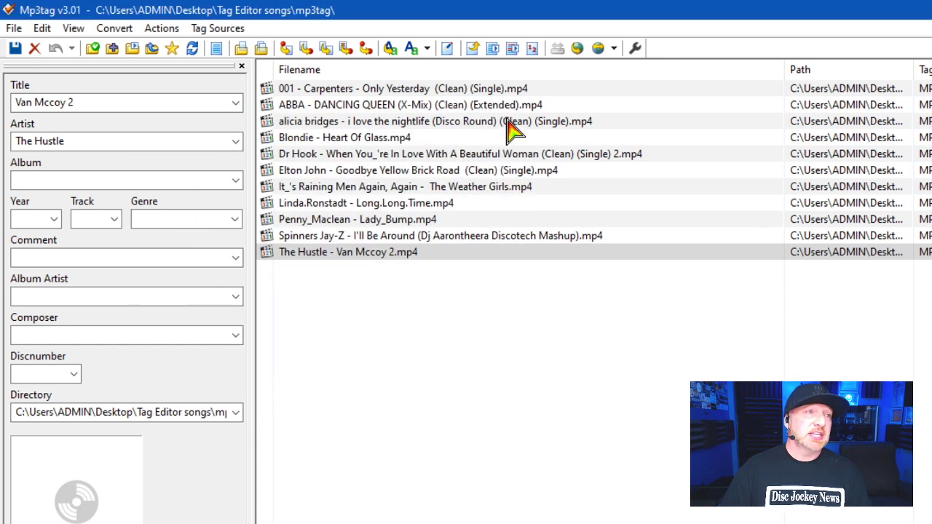
click(329, 88)
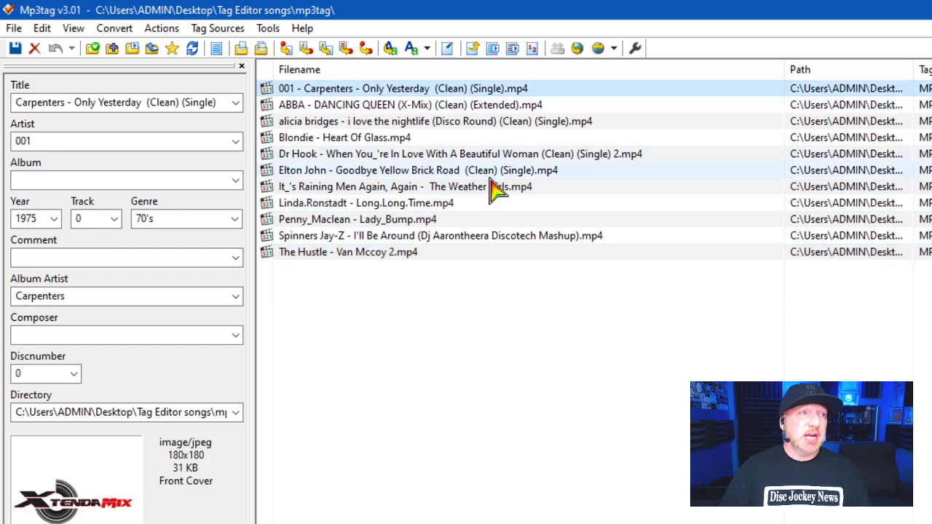
click(164, 29)
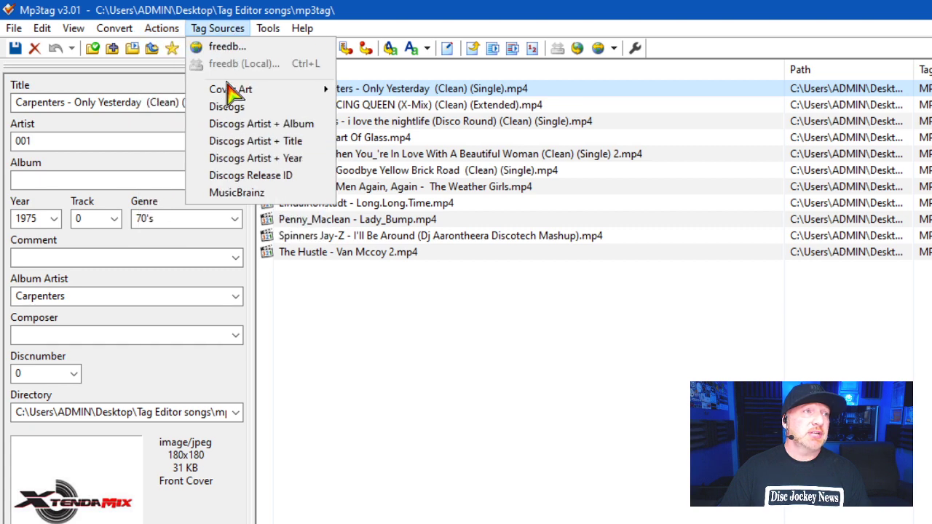
click(583, 327)
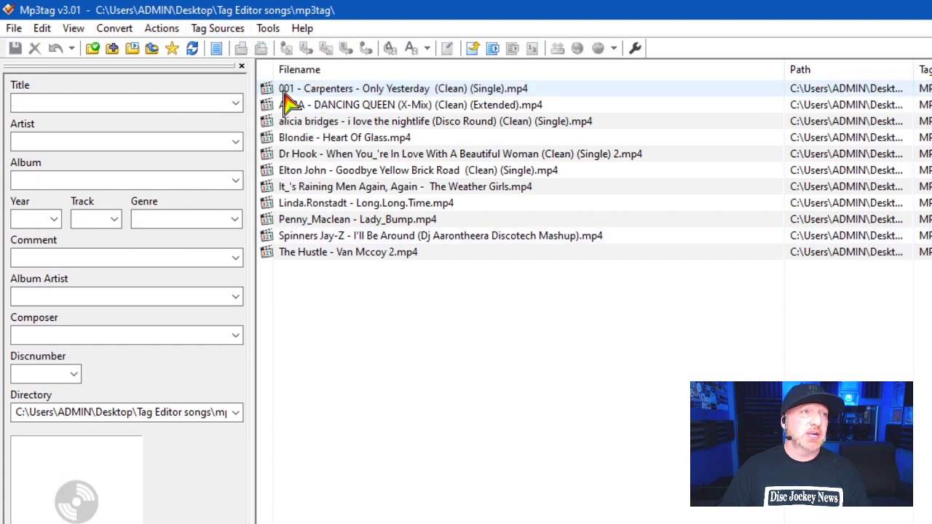
Step: Run the "Remove first numbers and dash" action on the 001 - Carpenters - Only Yesterday file
click(309, 89)
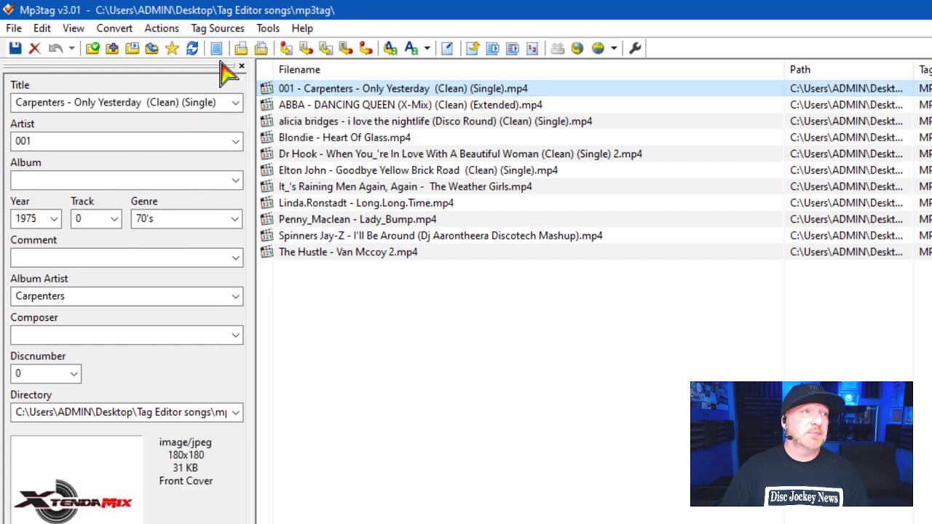
click(163, 29)
click(276, 143)
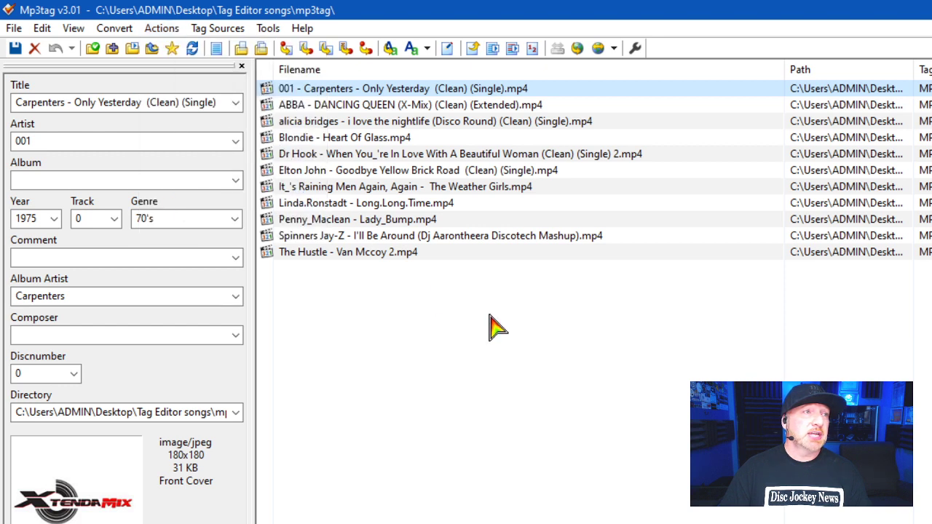
click(331, 109)
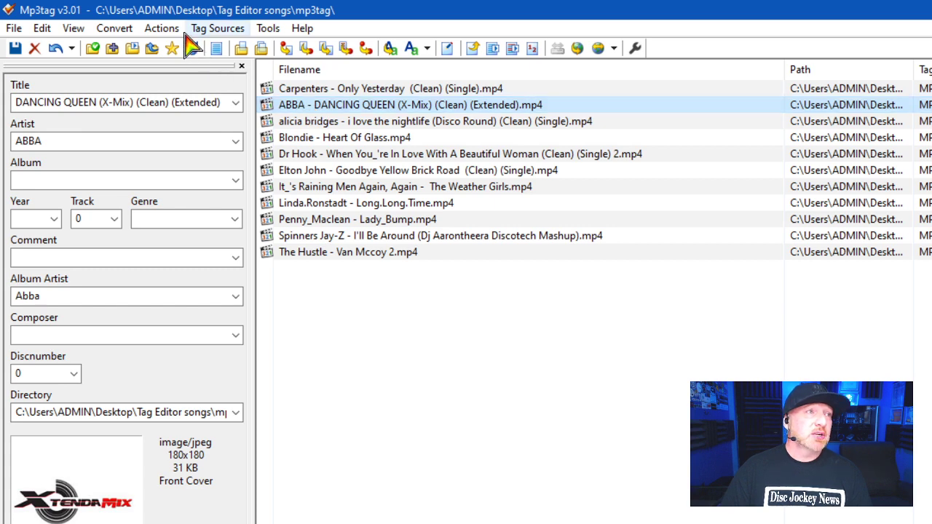
click(165, 30)
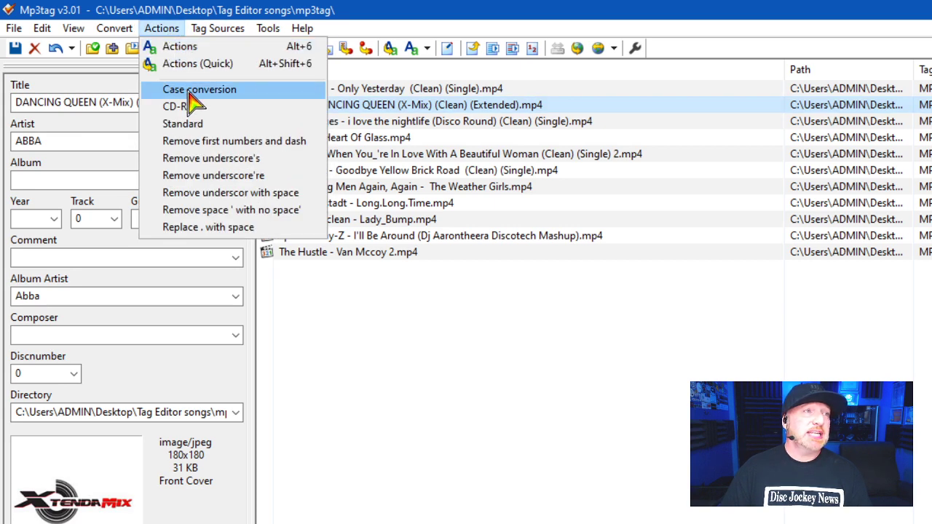
click(426, 306)
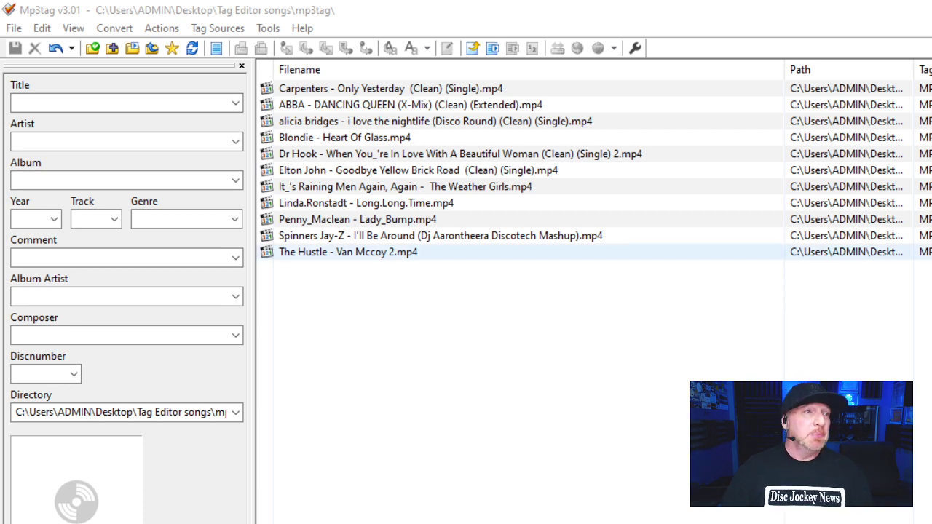
Step: Run the Case conversion action on the ABBA - DANCING QUEEN file
click(378, 107)
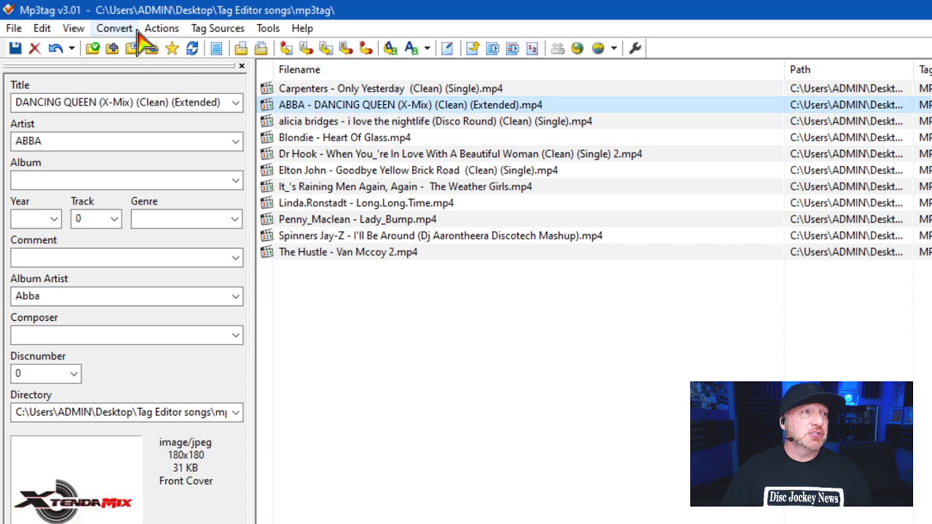
click(115, 27)
mouse_move(161, 28)
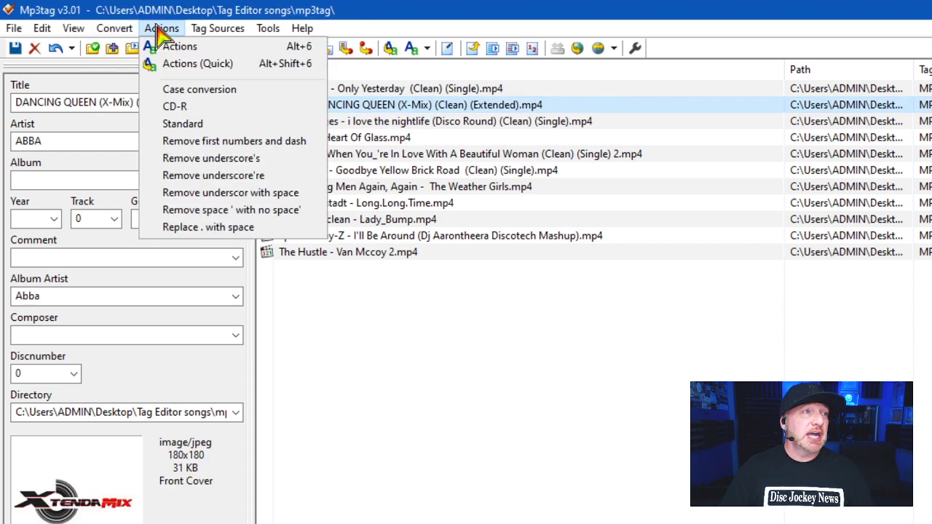
click(182, 91)
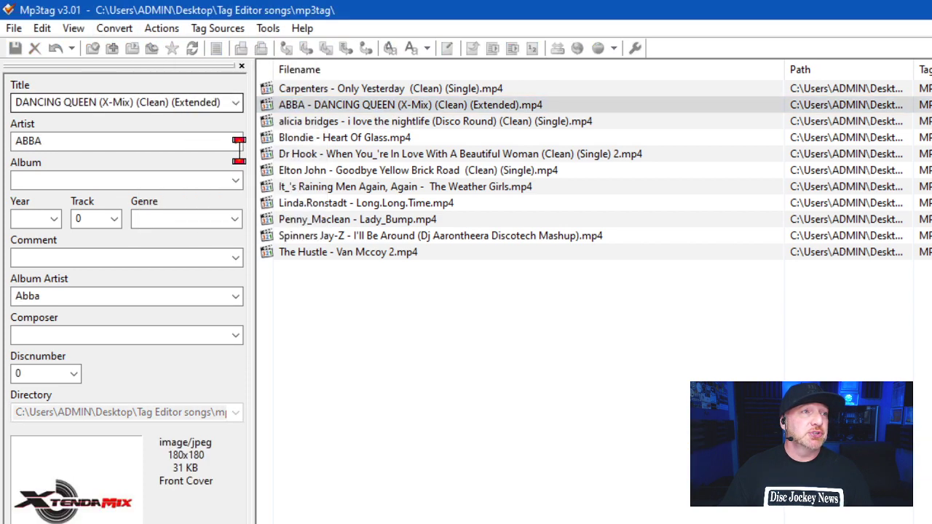
Step: Run the Case conversion action on the alicia bridges - i love the nightlife file
click(318, 122)
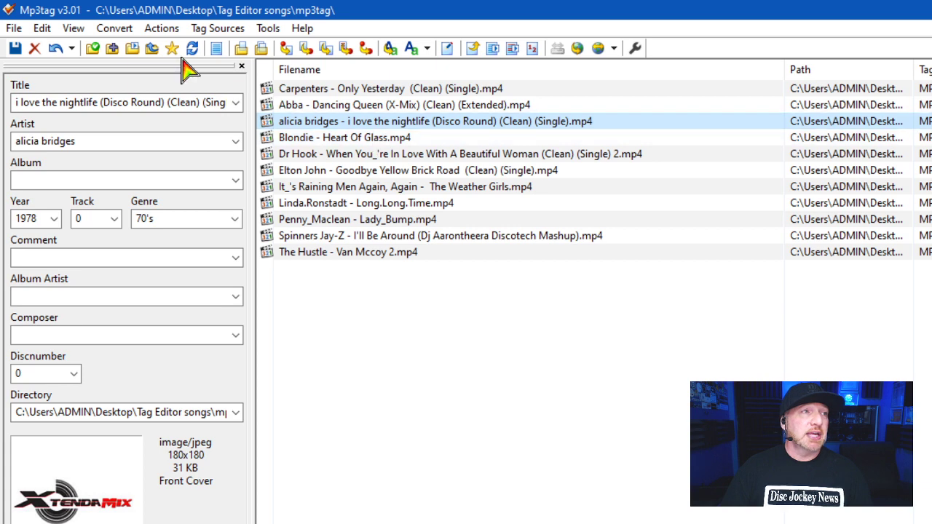
click(161, 27)
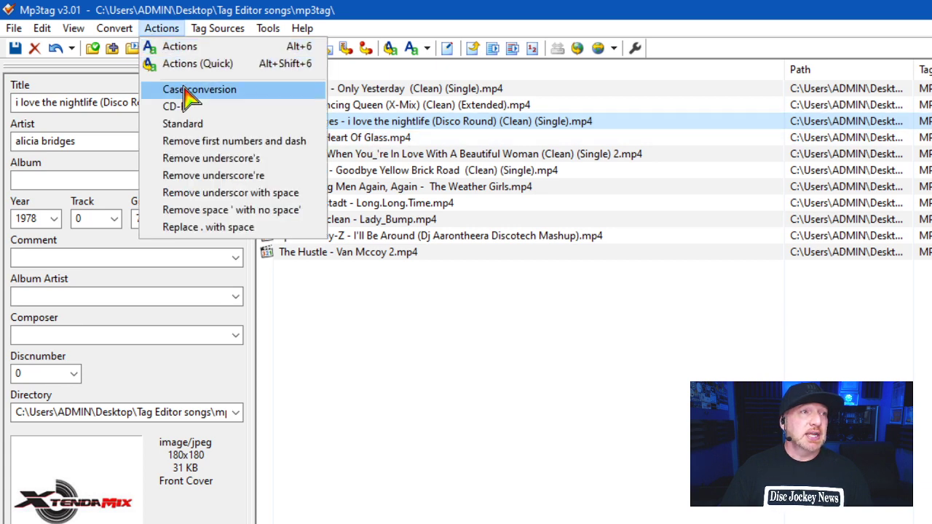
click(186, 91)
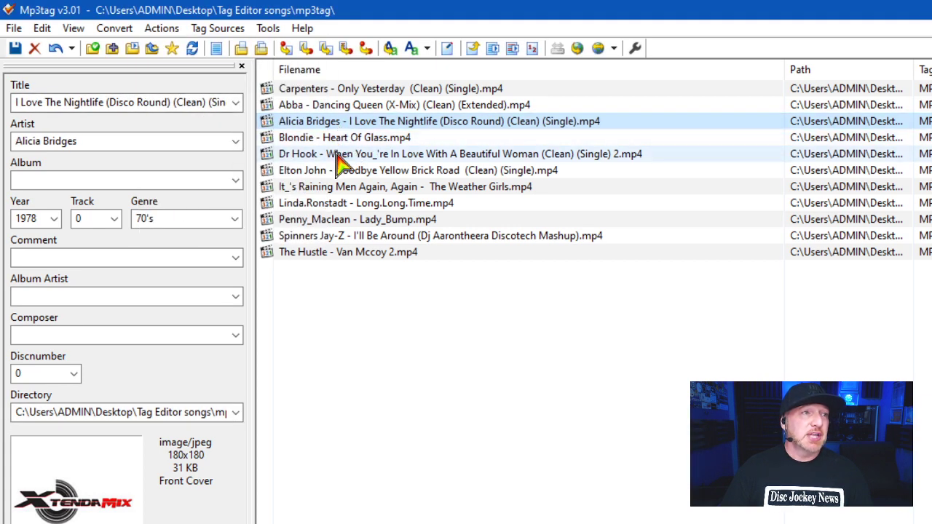
click(384, 159)
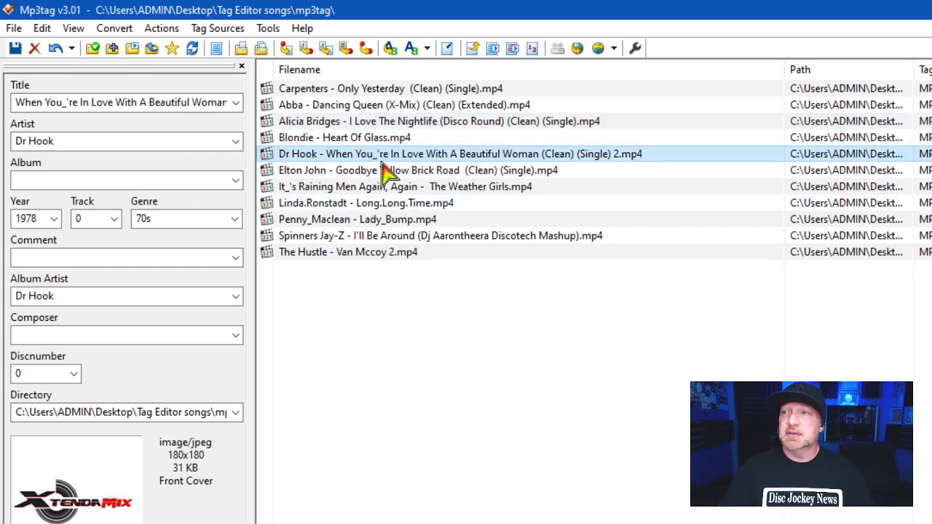
click(162, 28)
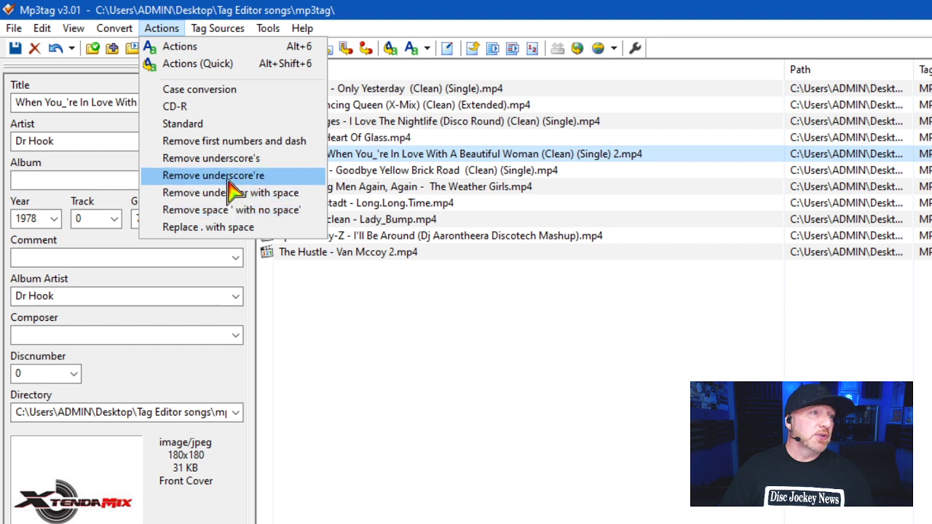
click(415, 345)
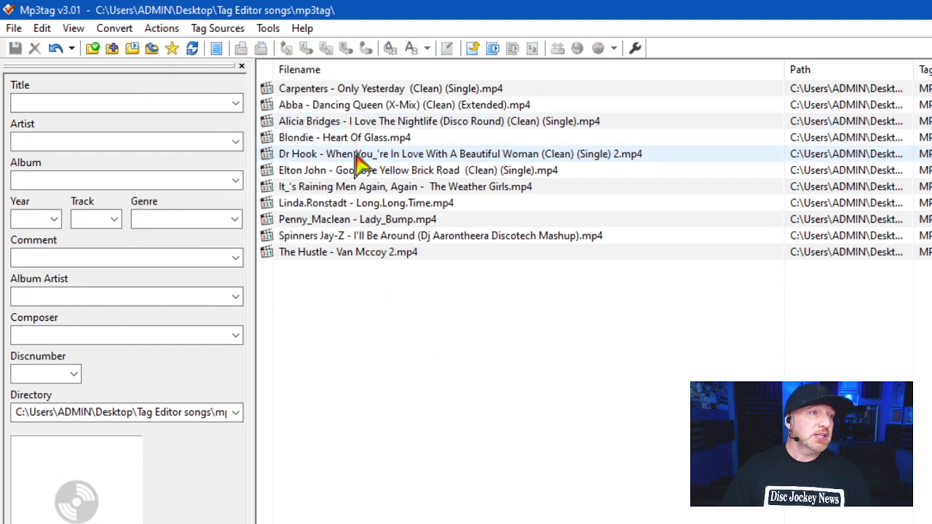
click(327, 125)
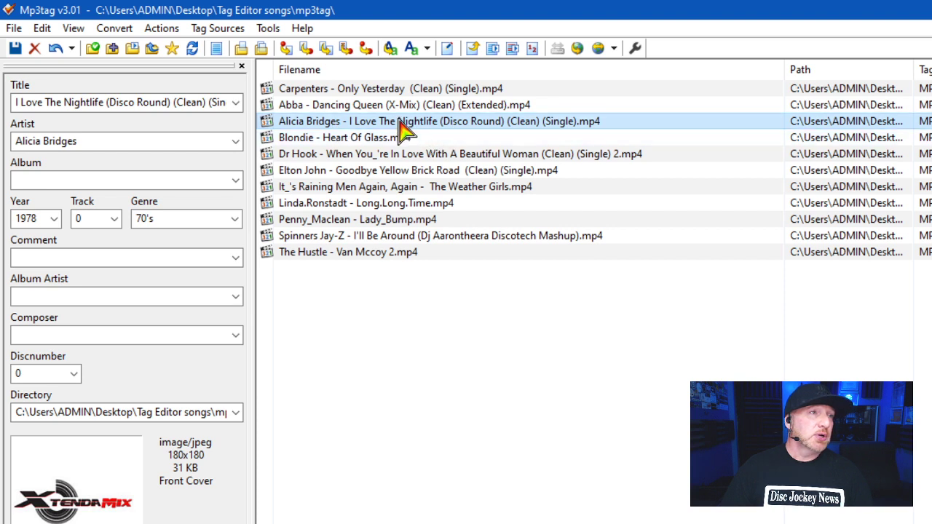
Step: Run the "Remove underscore're" action on the Dr Hook - When You_'re In Love With A Beautiful Woman file
click(376, 156)
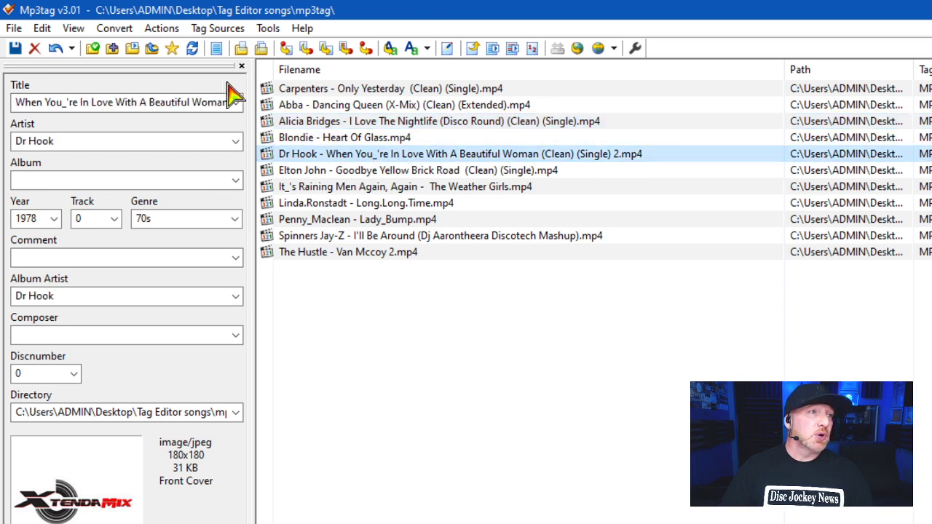
click(160, 30)
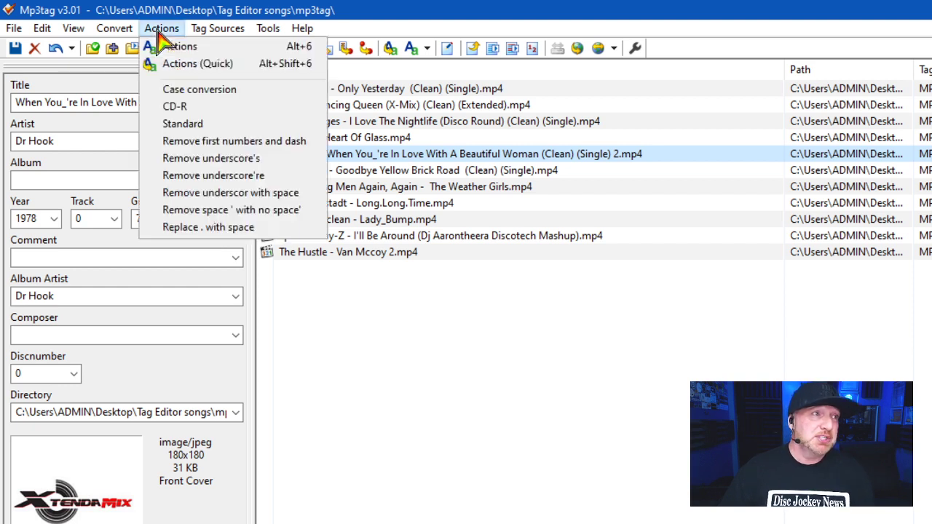
click(218, 176)
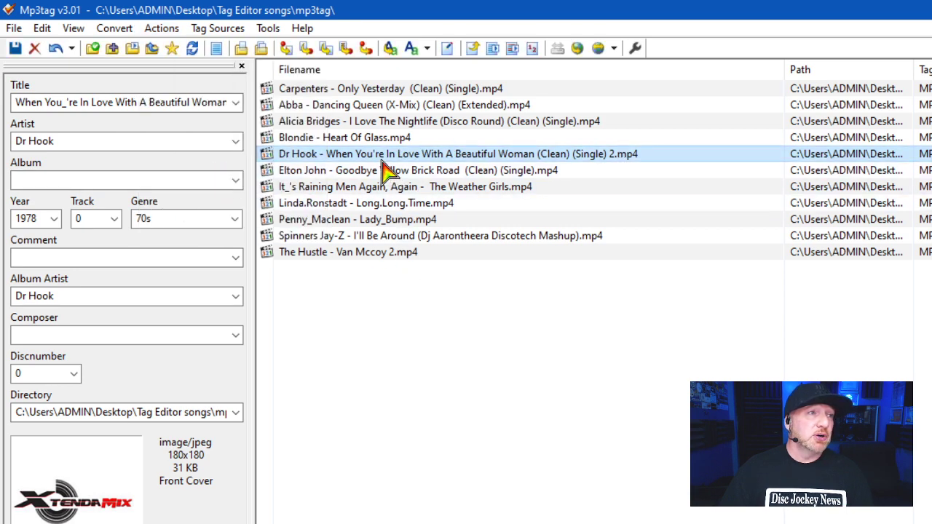
Step: Run the "Remove underscore's" action on the It_'s Raining Men Again, Again - The Weather Girls file
click(299, 187)
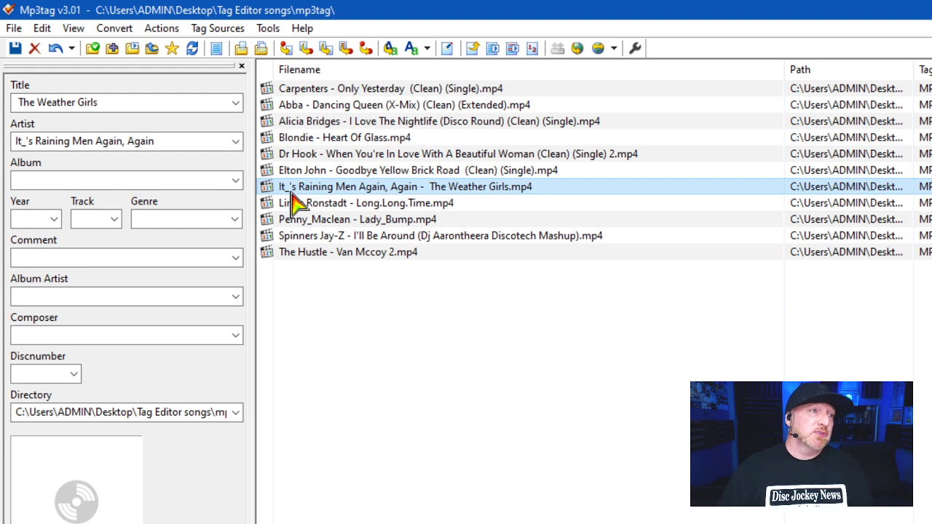
click(159, 29)
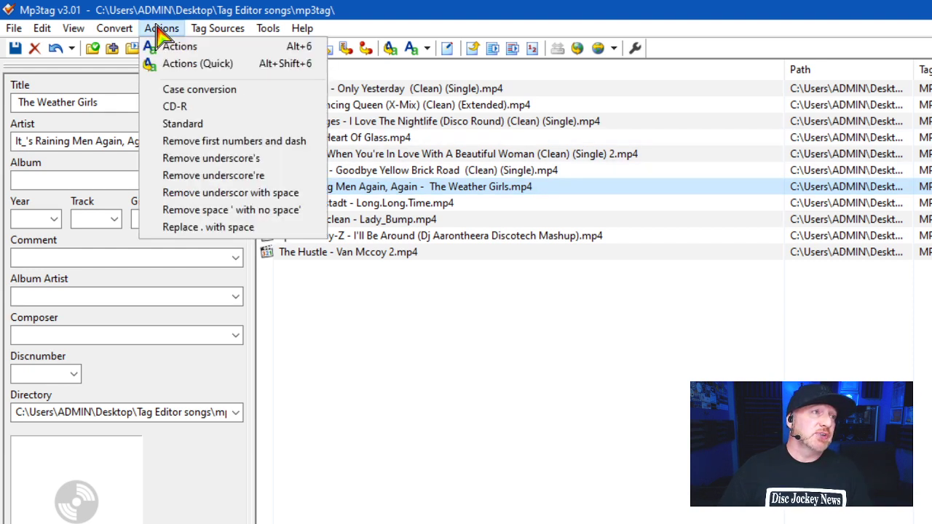
click(235, 158)
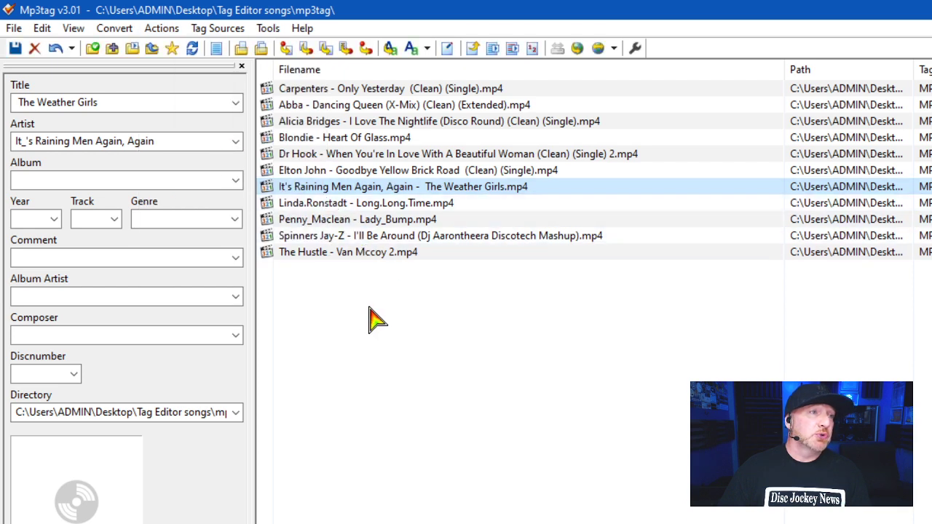
Step: Try to run the "Replace . with space" action on the Linda.Ronstadt - Long.Long.Time file
click(368, 205)
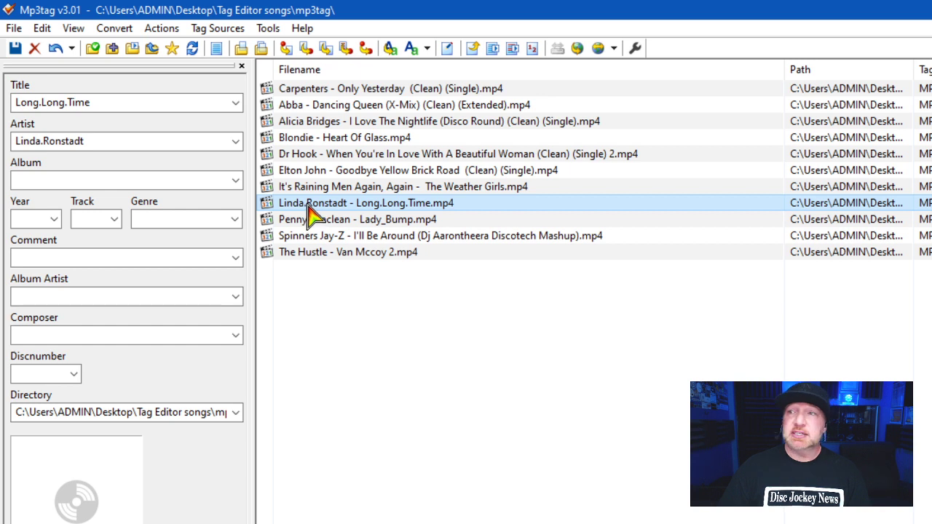
click(161, 28)
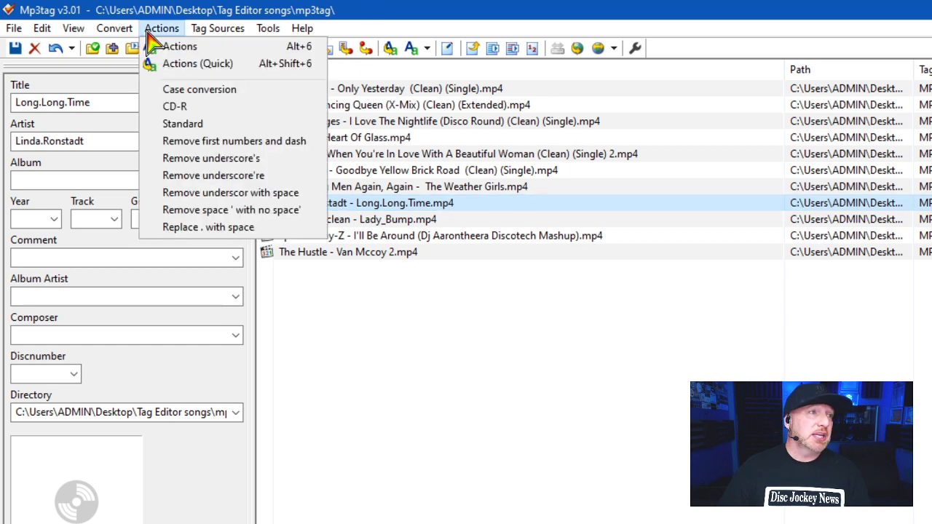
click(207, 230)
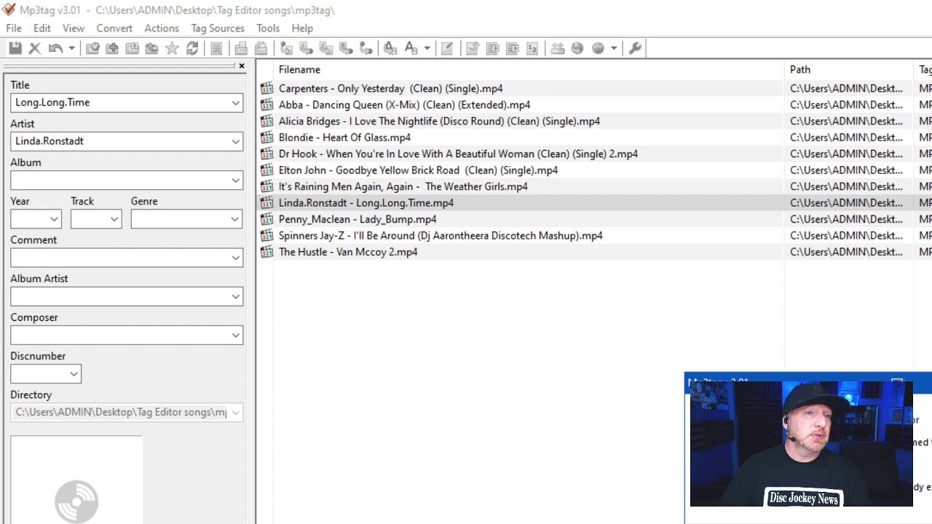
Step: Run the "Remove underscor with space" action on the Penny_Maclean - Lady_Bump file
click(343, 220)
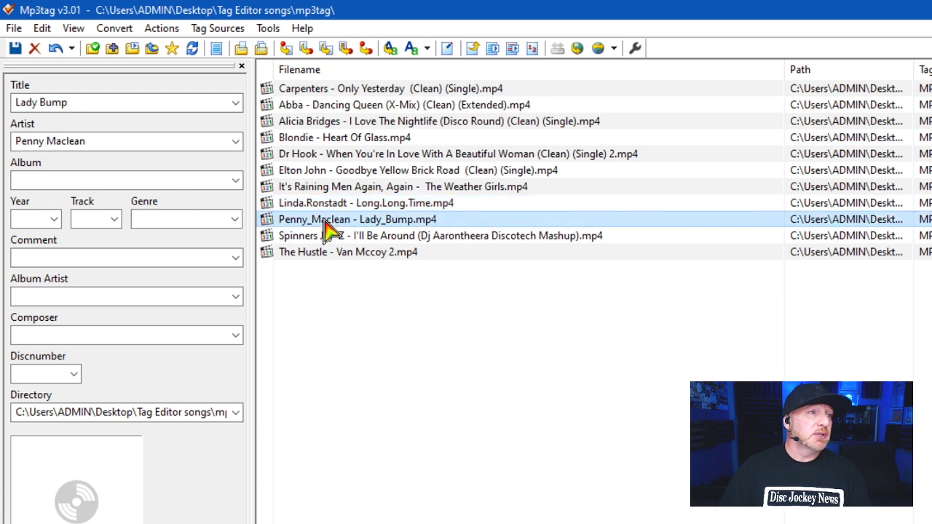
click(161, 28)
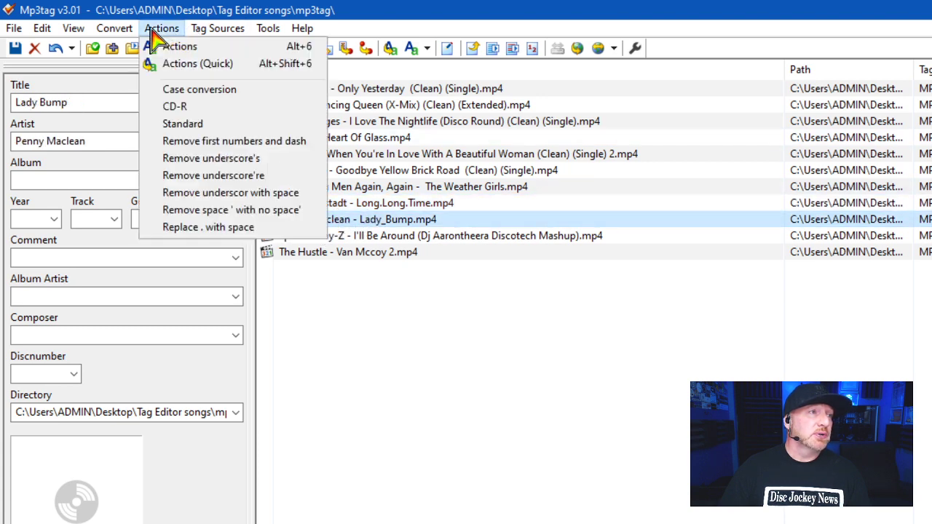
click(209, 194)
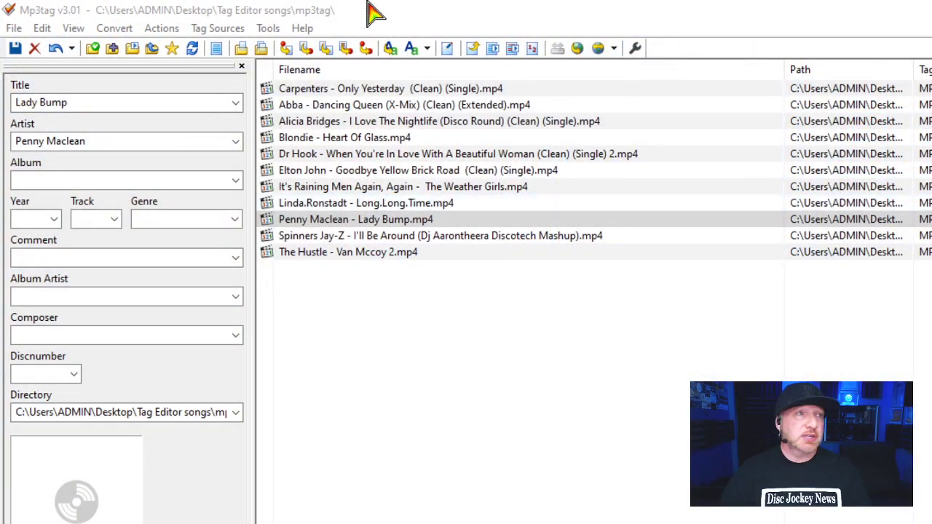
Step: Review the available online tag sources, such as Cover Art and Discogs, without running any of them
click(232, 29)
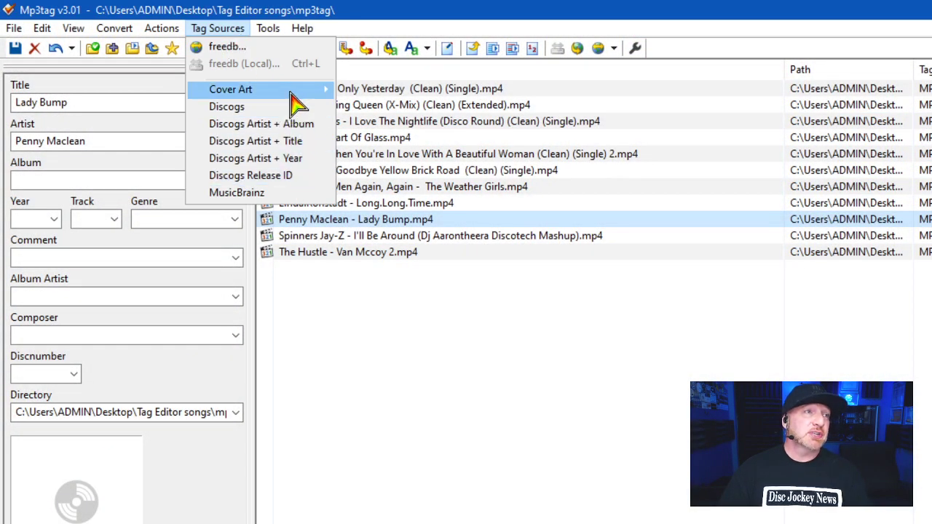
mouse_move(291, 93)
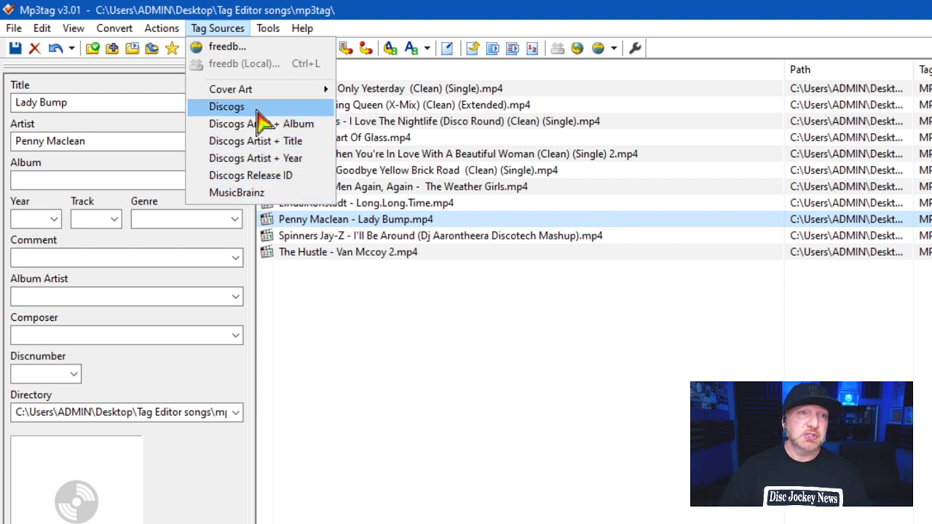
click(418, 170)
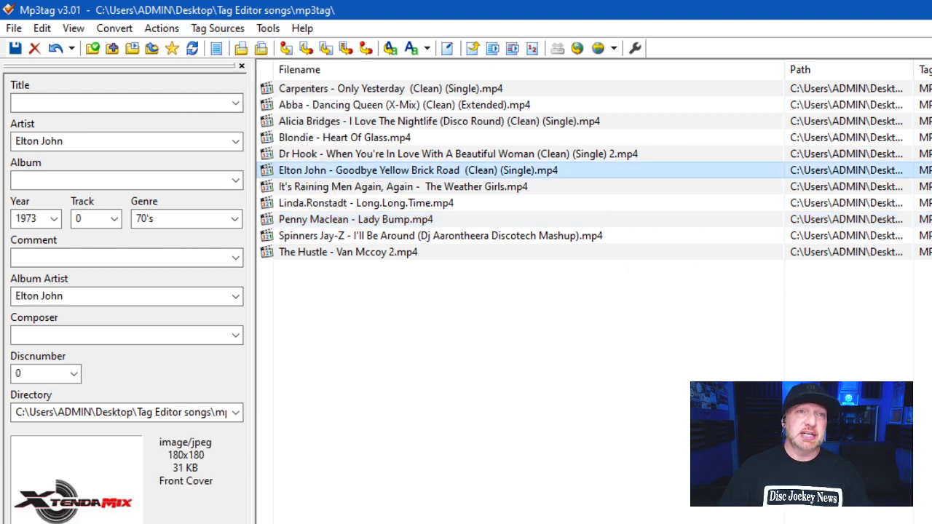
click(345, 137)
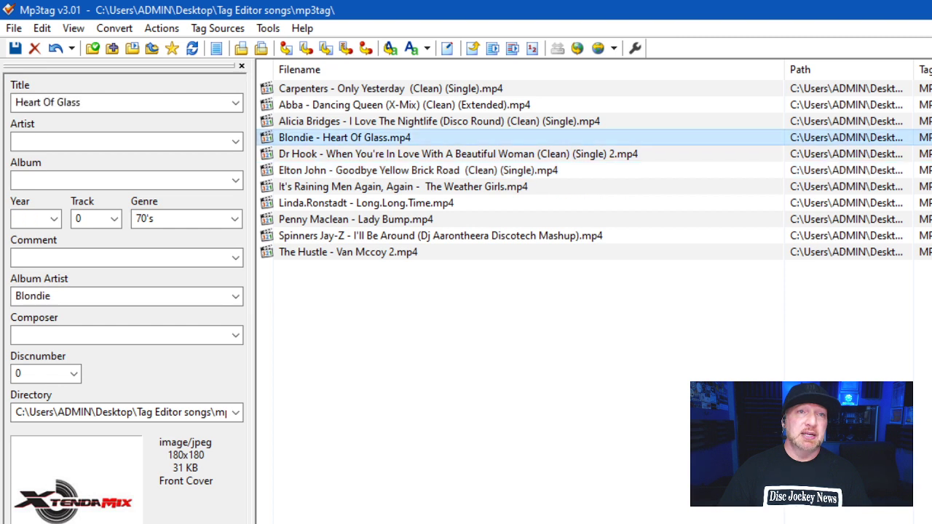
click(418, 169)
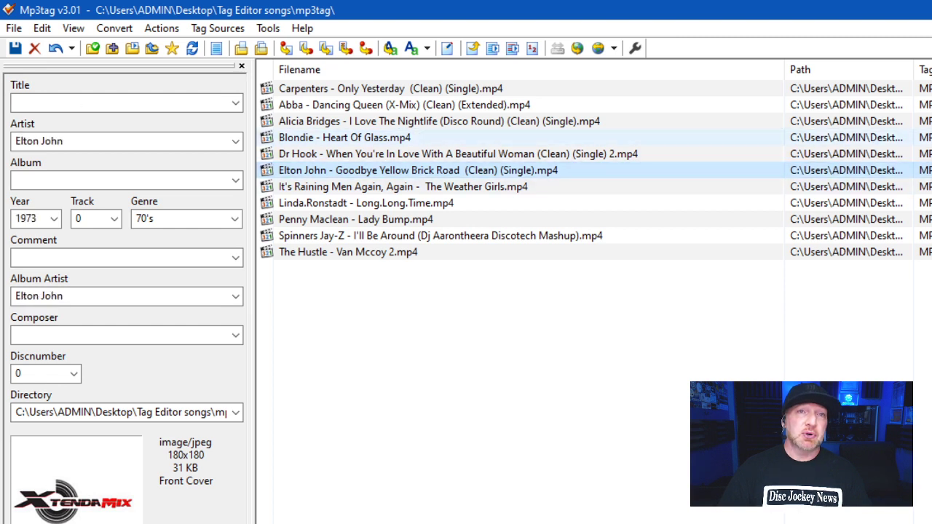
click(344, 137)
click(684, 88)
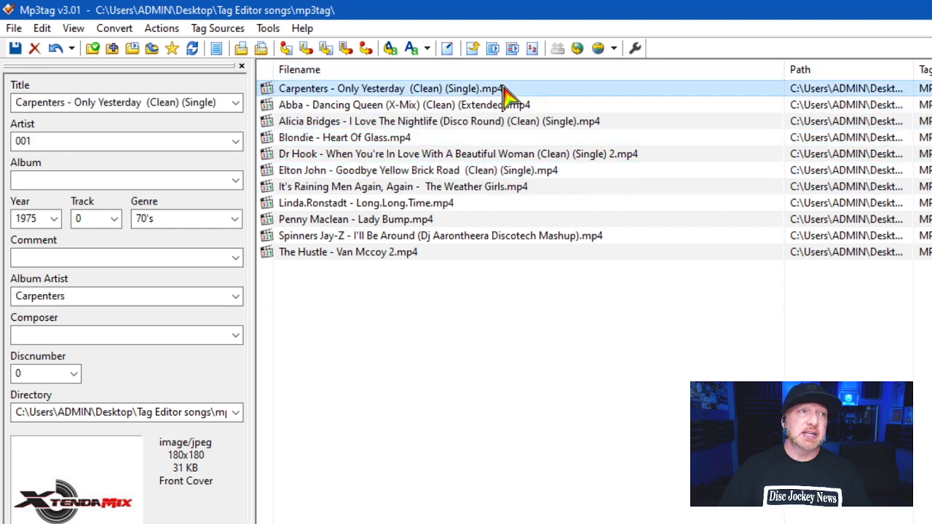
click(567, 343)
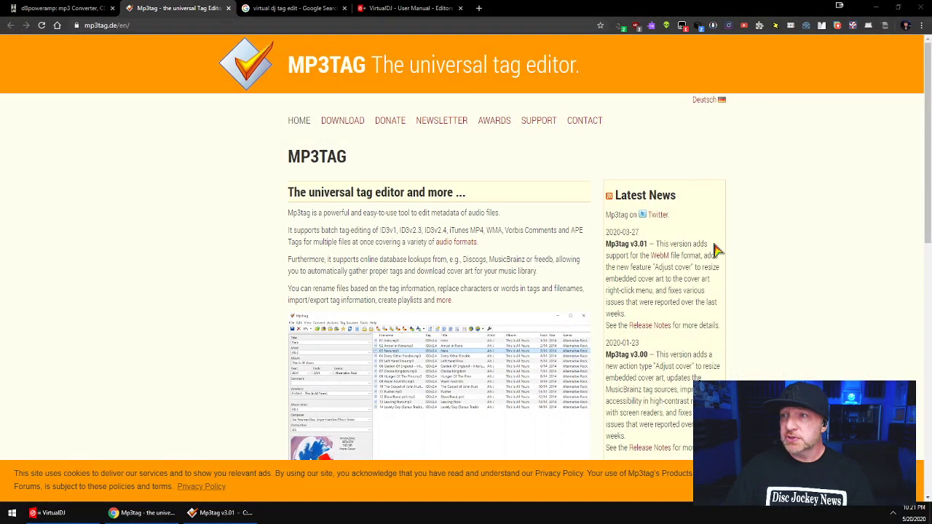
Step: Open the download page of the Mp3tag website and check the Windows installer and the macOS option
click(352, 126)
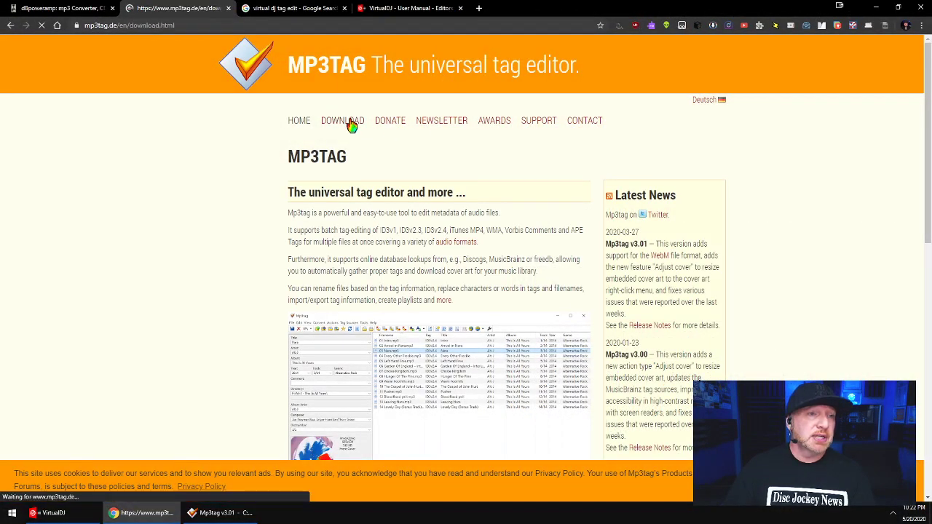
scroll(534, 229, down, 1)
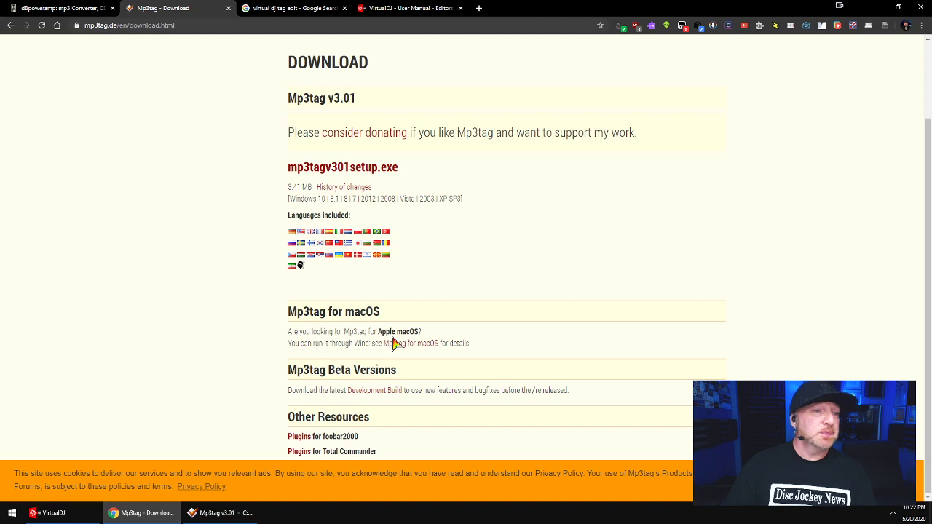
scroll(400, 342, up, 1)
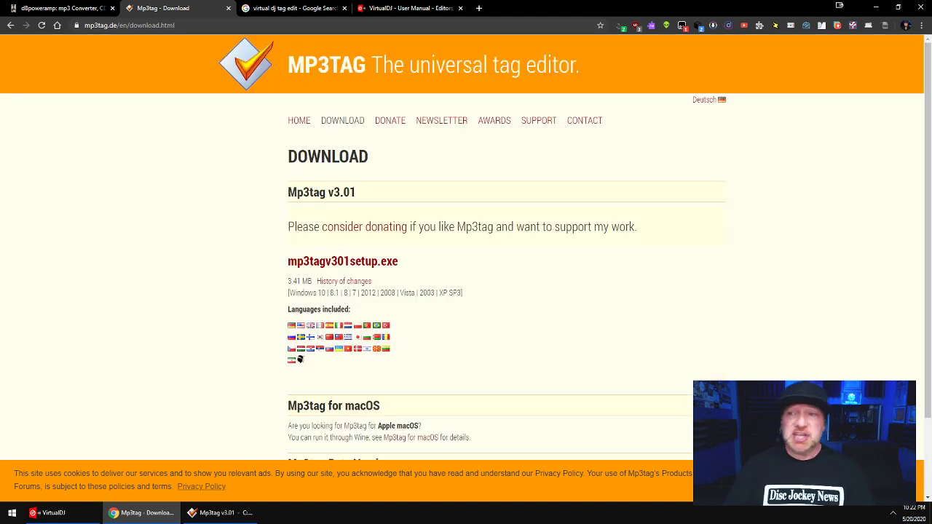
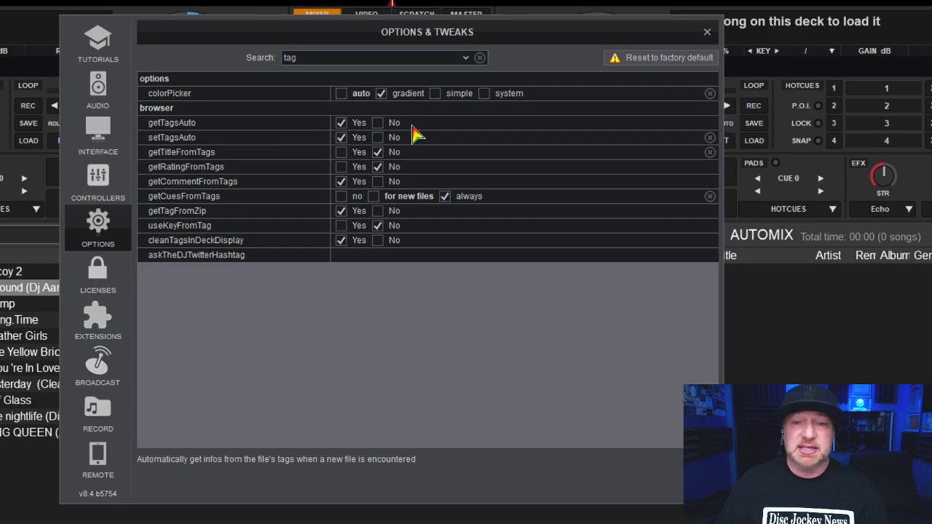
Step: In VirtualDJ, close the options and open the Tag Editor for the Van Mccoy 2 track, bringing the whole dialog into view
click(706, 32)
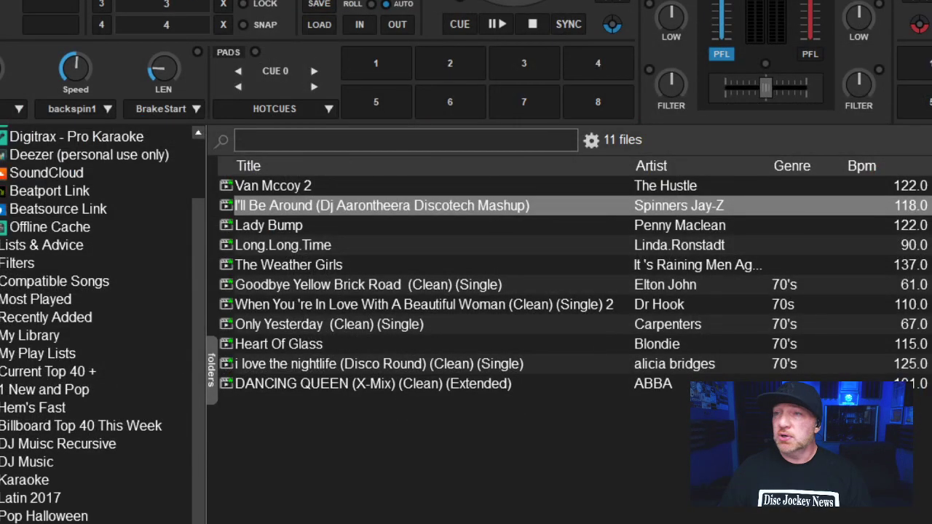
click(445, 191)
right_click(446, 191)
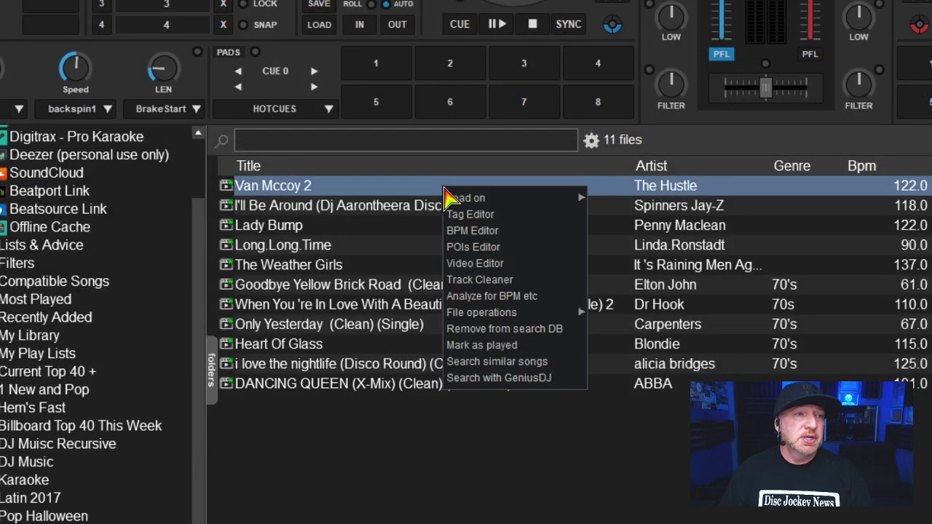
click(485, 217)
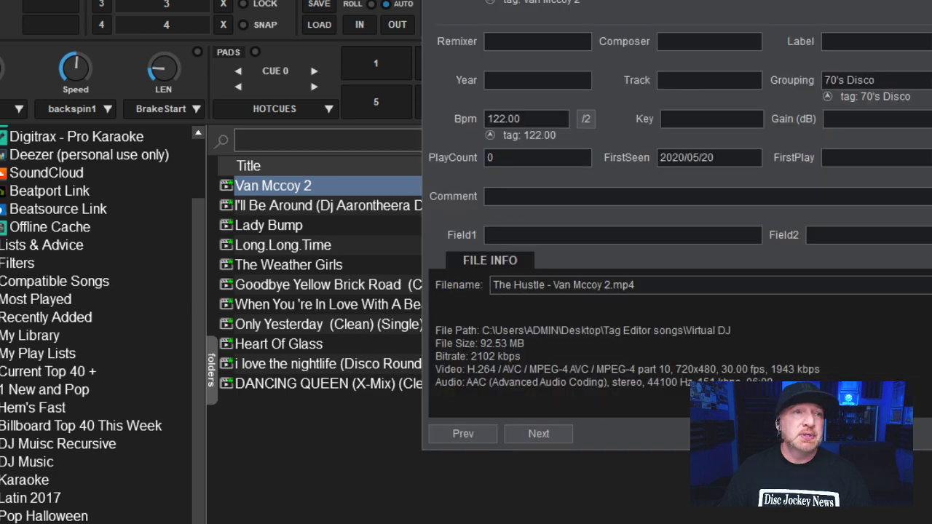
drag(843, 0, 515, 11)
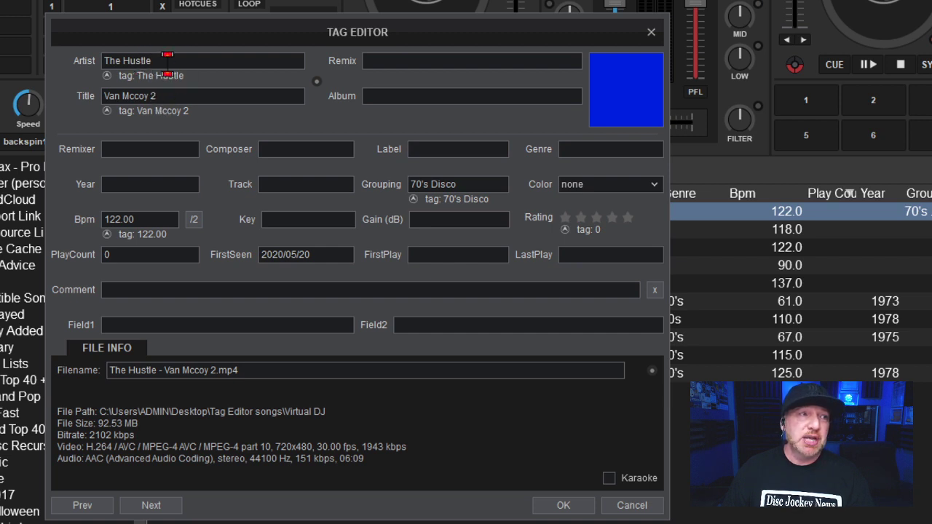
Step: Swap the track's artist and title values so the title is The Hustle and the artist is Van Mccoy 2
click(137, 60)
key(ctrl+c)
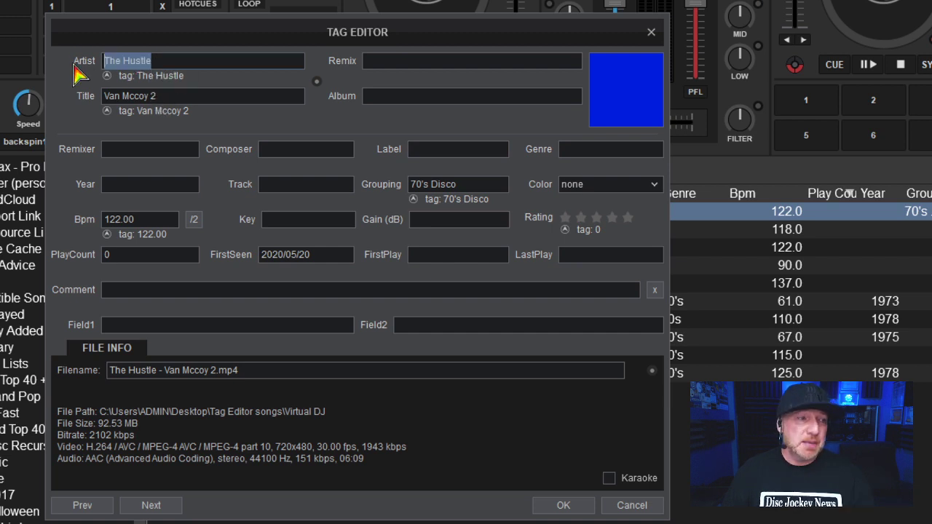
click(104, 95)
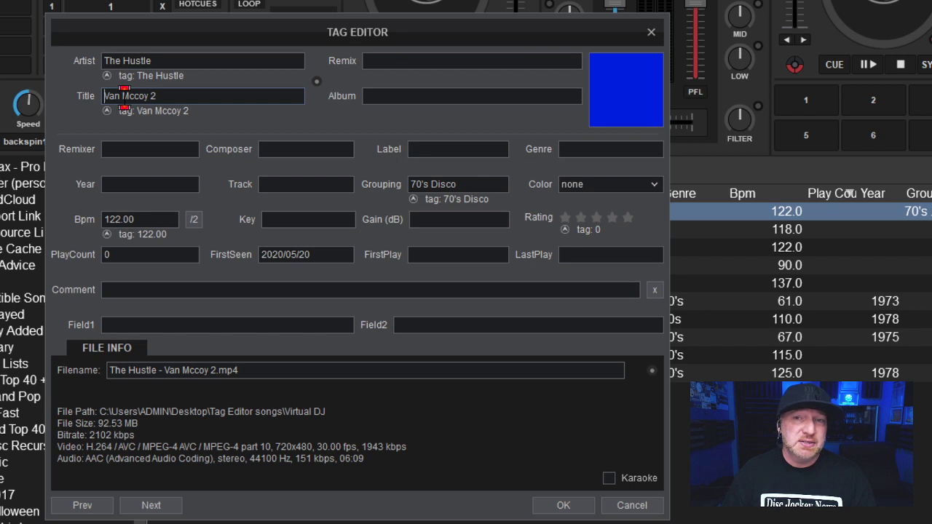
key(ctrl+v)
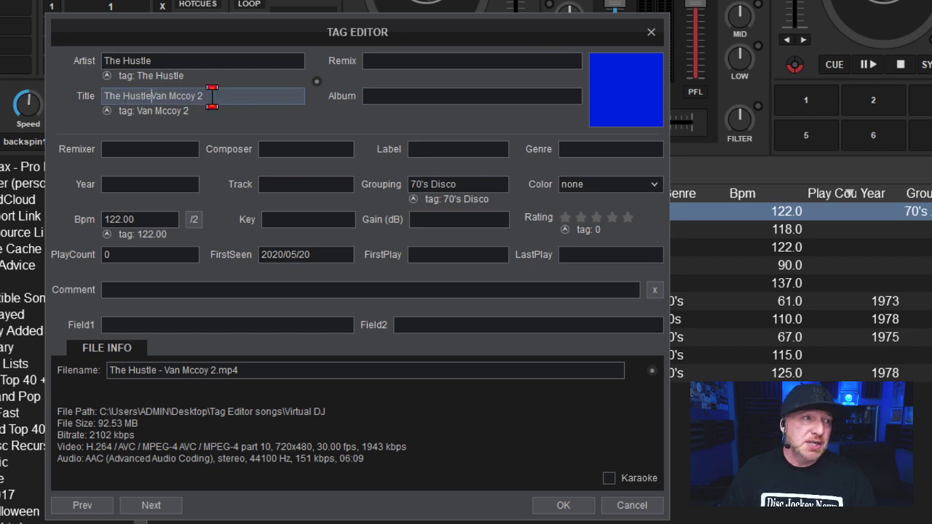
drag(211, 95, 152, 98)
key(ctrl+c)
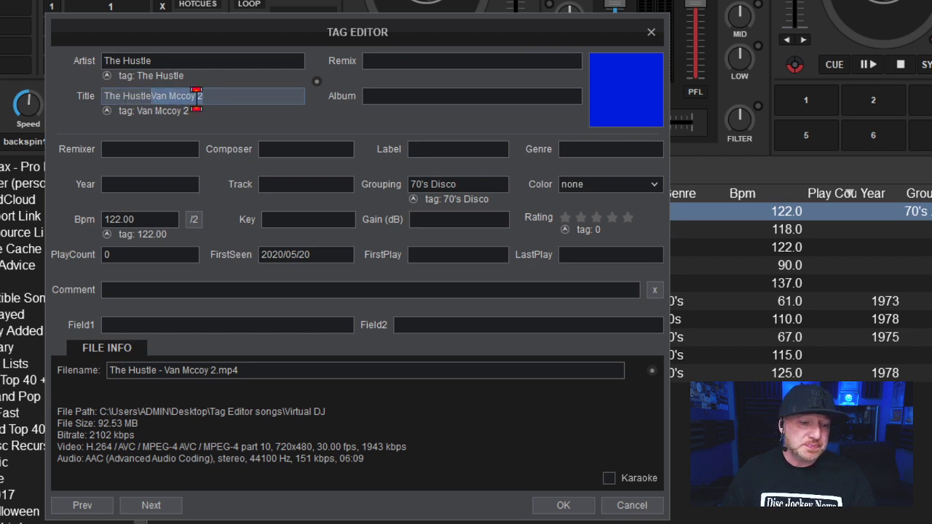
key(Delete)
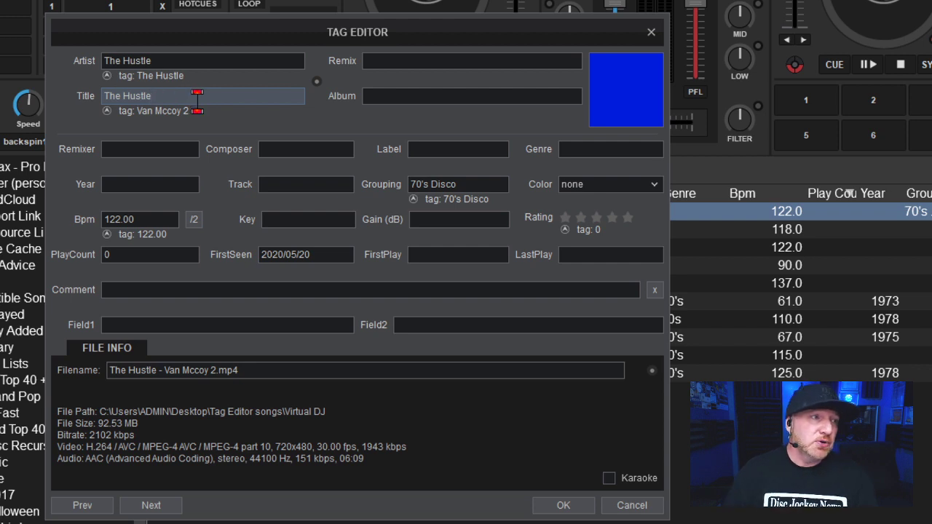
drag(184, 61, 14, 69)
key(ctrl+v)
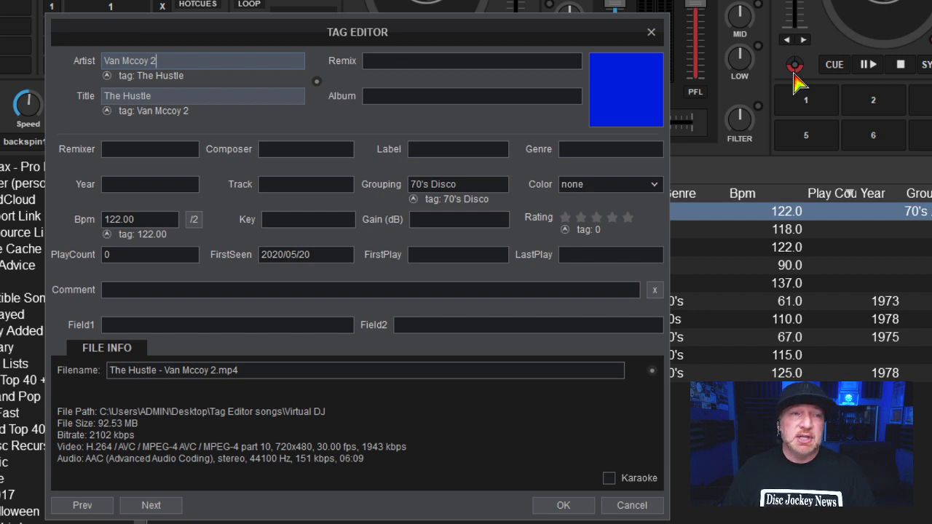
Step: Extend the track's title to The Hustle (my remix)
click(174, 91)
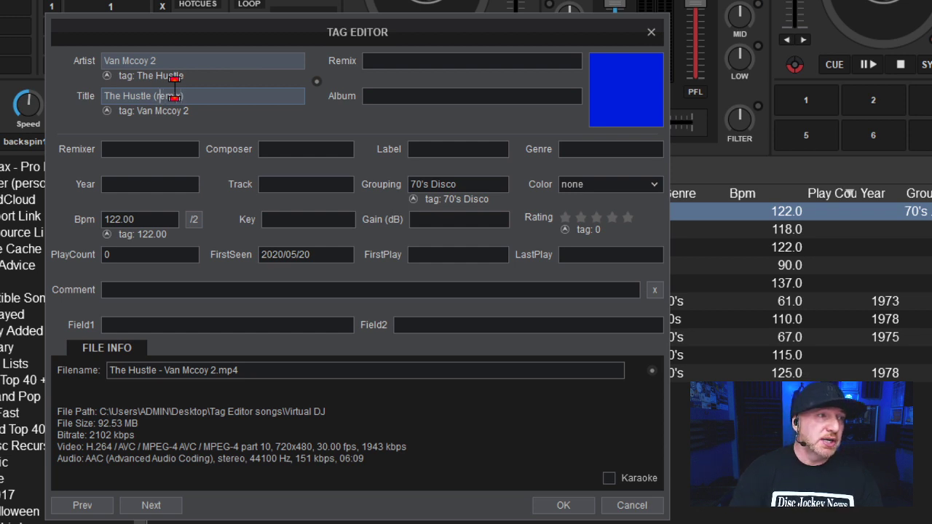
text(my)
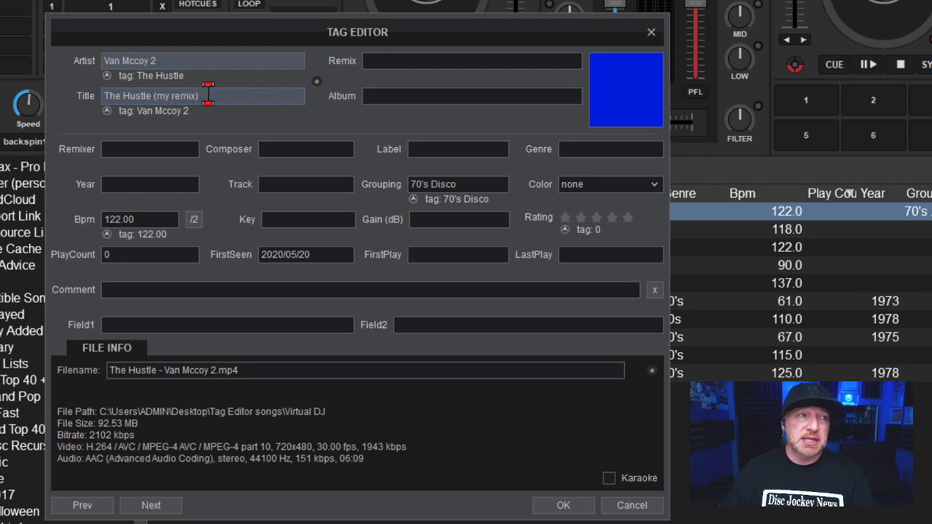
drag(212, 95, 148, 95)
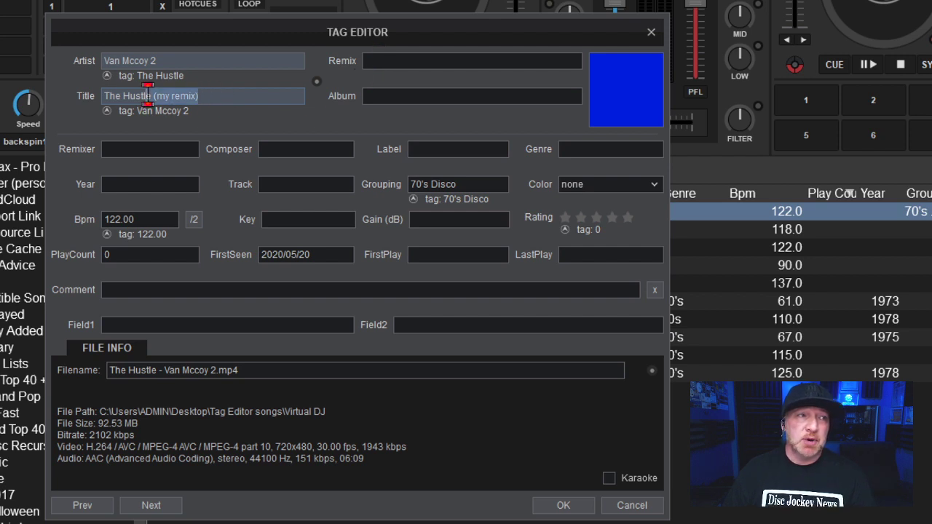
click(203, 95)
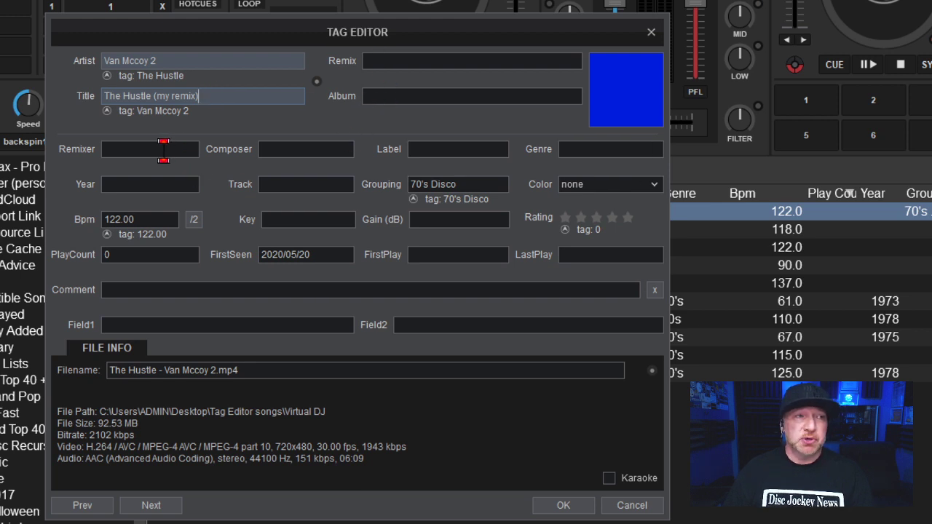
click(436, 149)
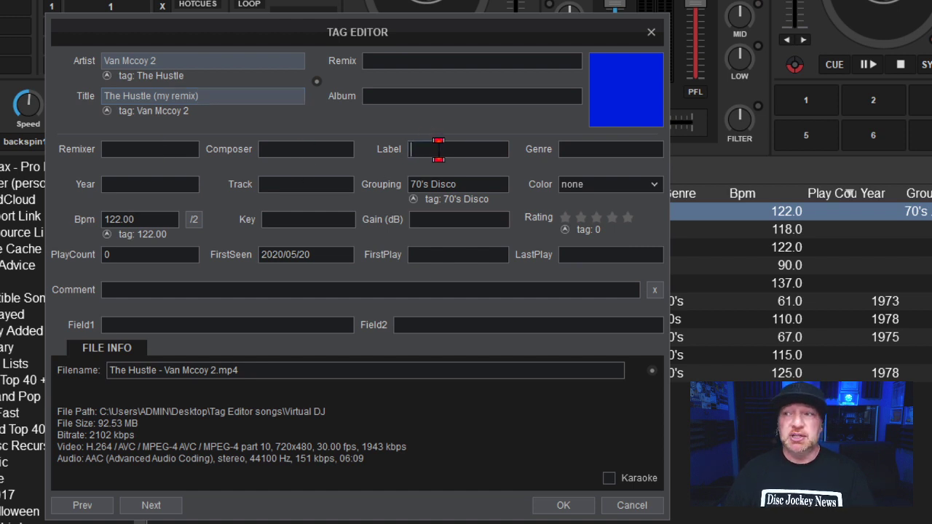
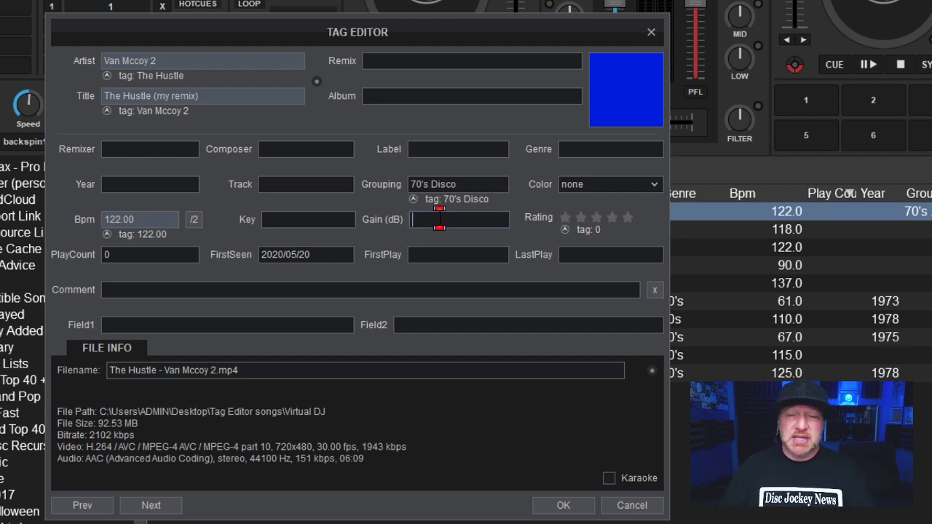
click(439, 218)
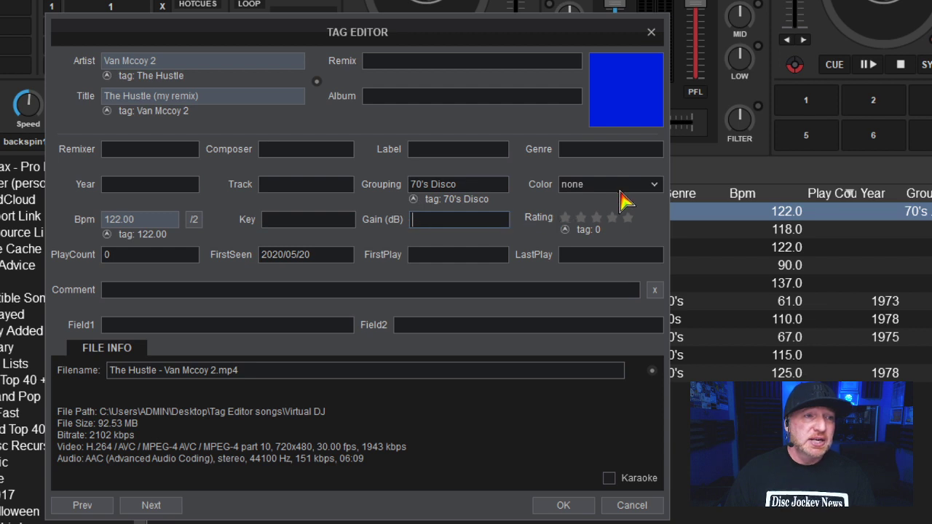
Step: Try yellow and magenta as the track's color and reset the color to none
click(627, 186)
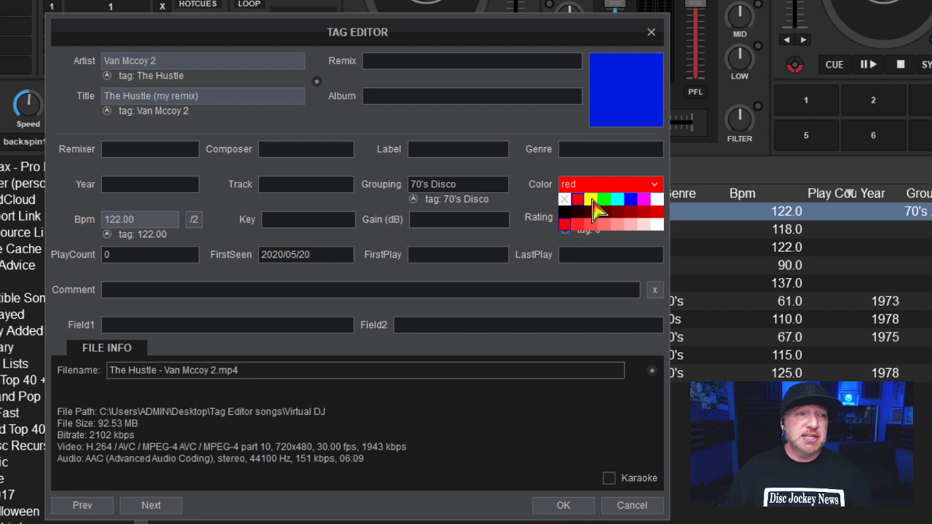
click(591, 201)
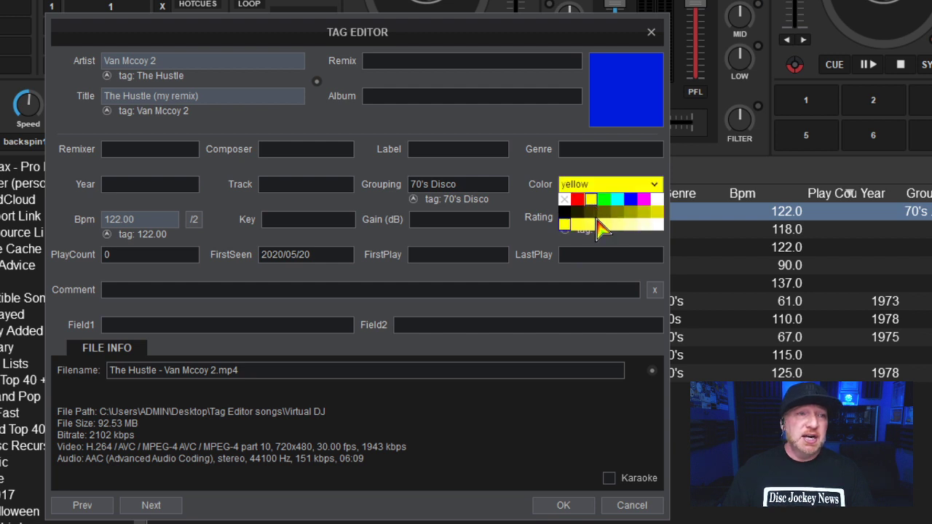
click(644, 200)
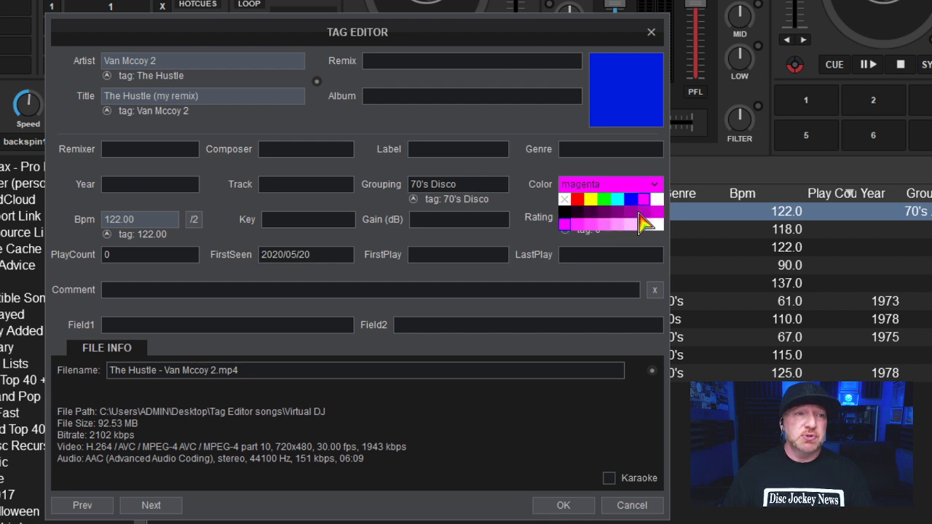
click(577, 191)
click(577, 191)
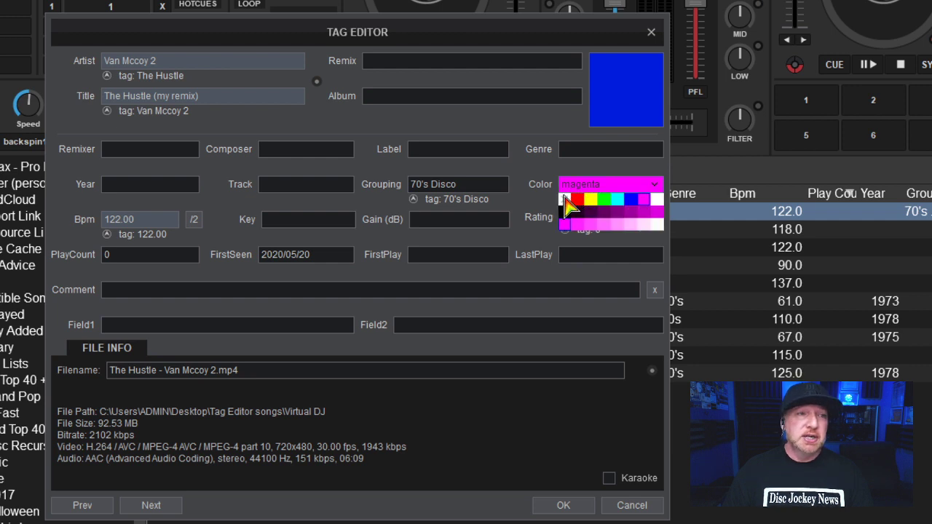
click(565, 199)
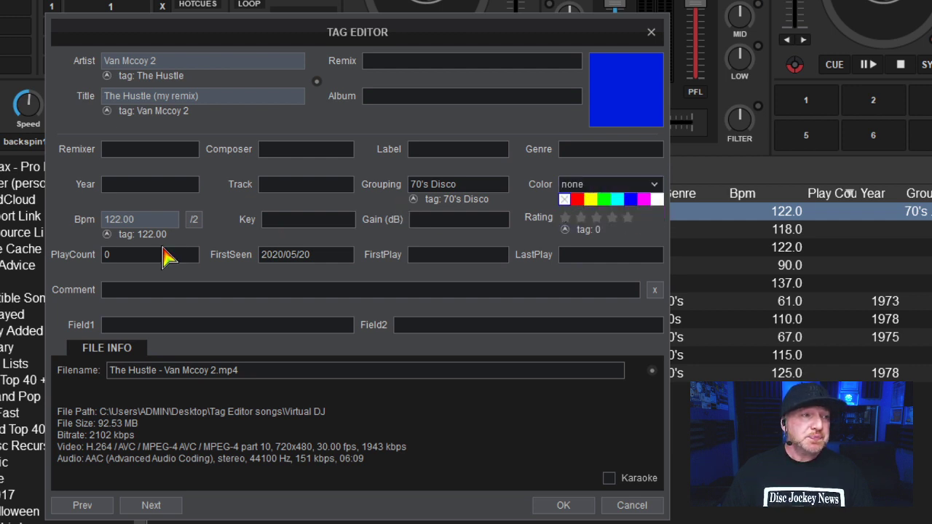
Step: Set the track's play count to 70 and replace it with 50
click(126, 254)
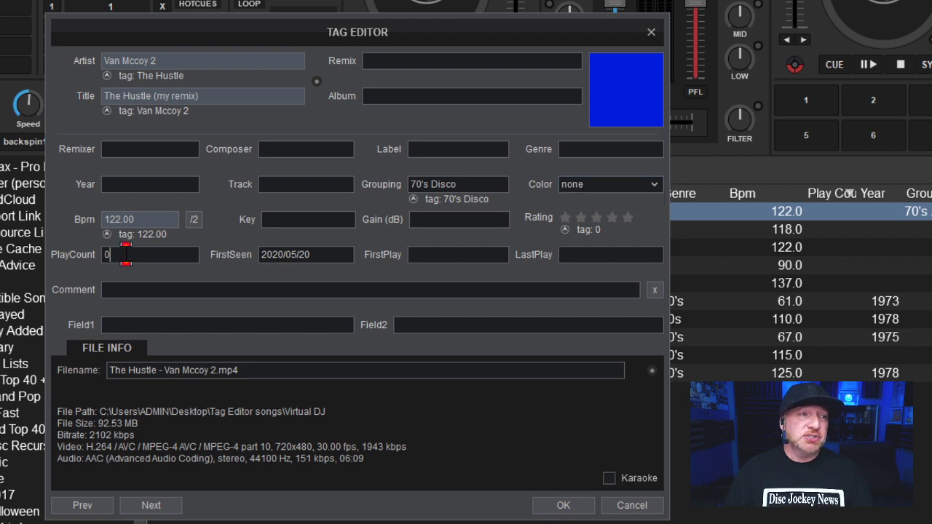
drag(135, 254, 91, 262)
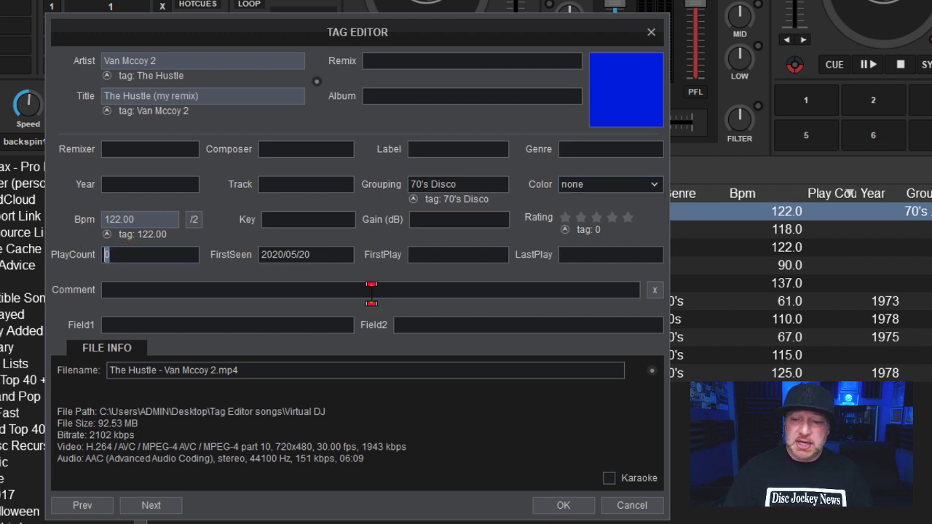
text(7)
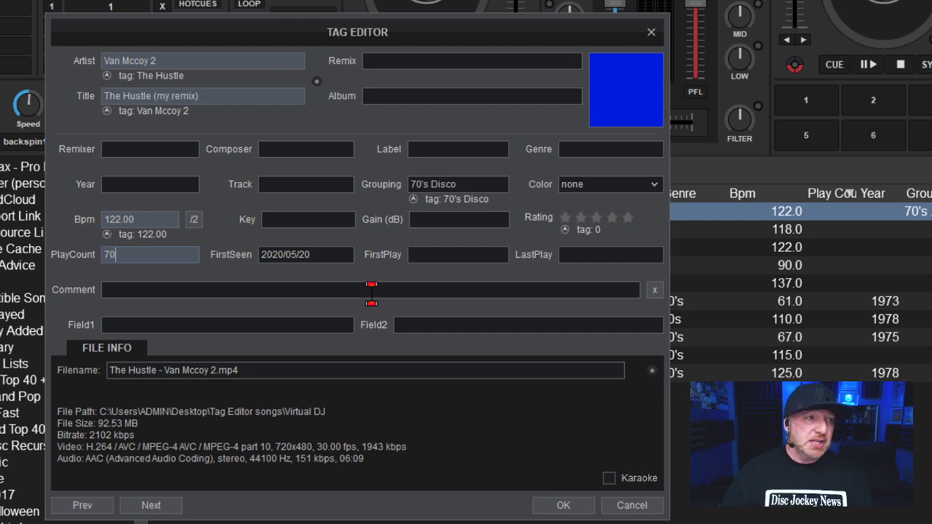
text(0)
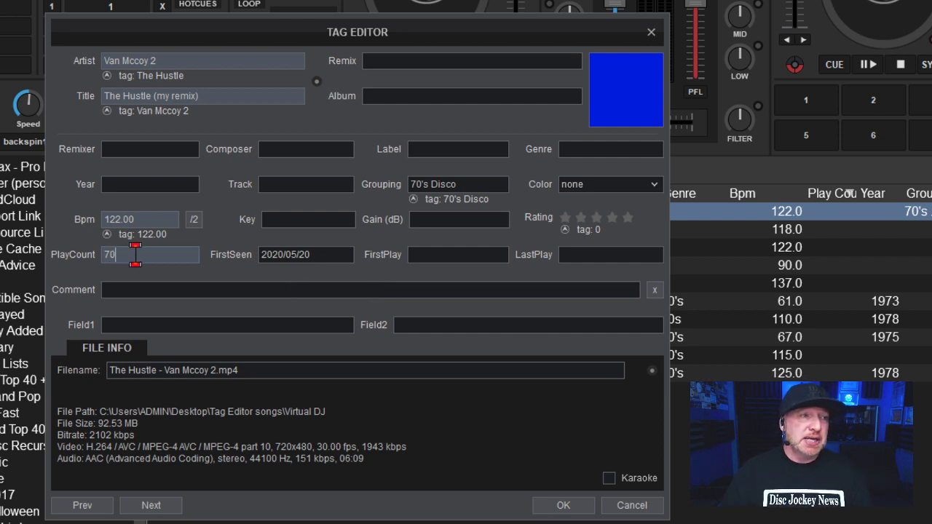
drag(136, 254, 73, 268)
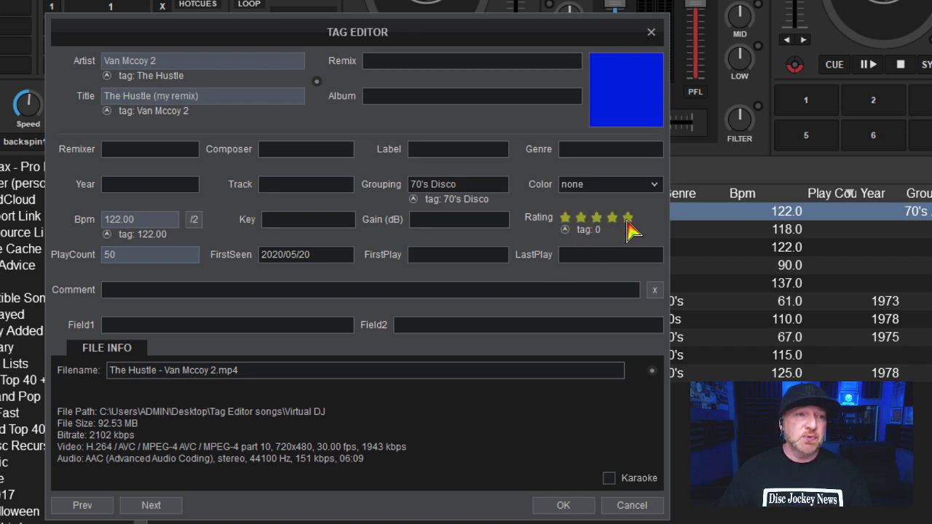
click(176, 290)
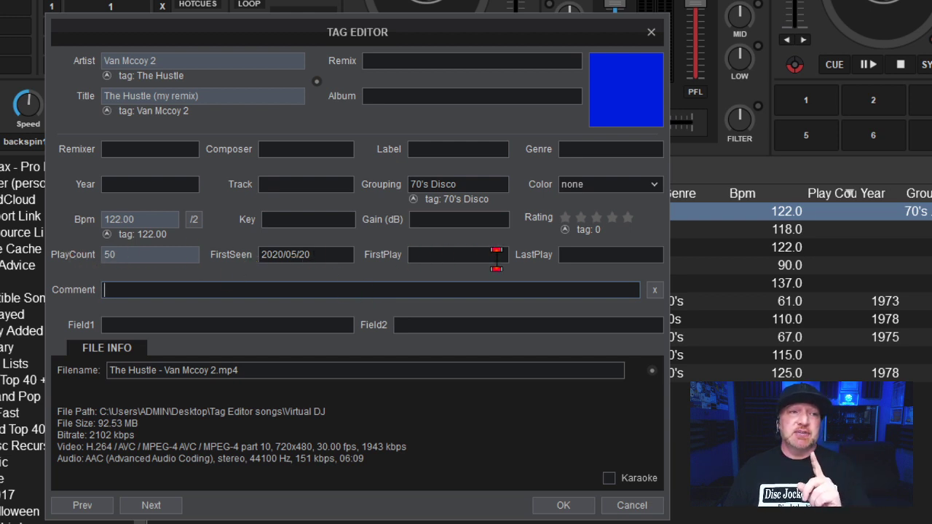
click(134, 293)
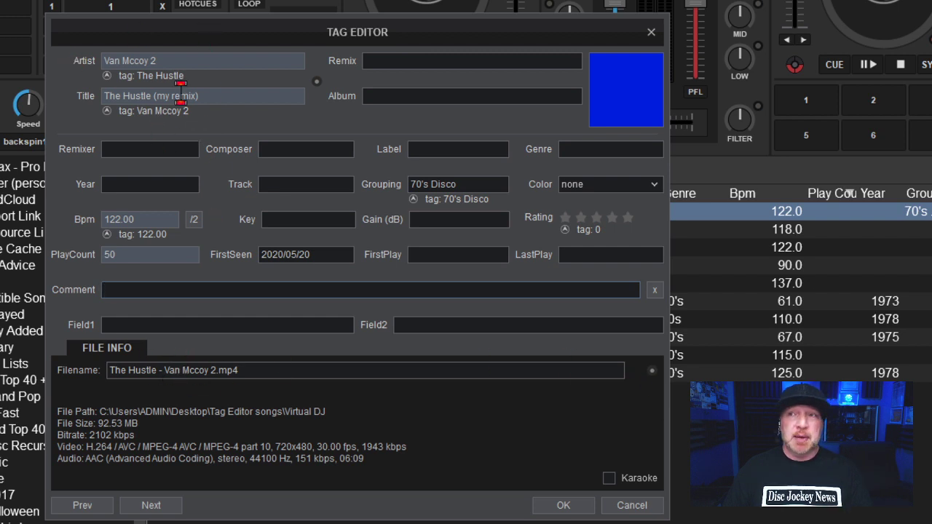
Step: Rename the file from its tags as Van Mccoy 2 - The Hustle (my remix).mp4
click(652, 371)
click(558, 426)
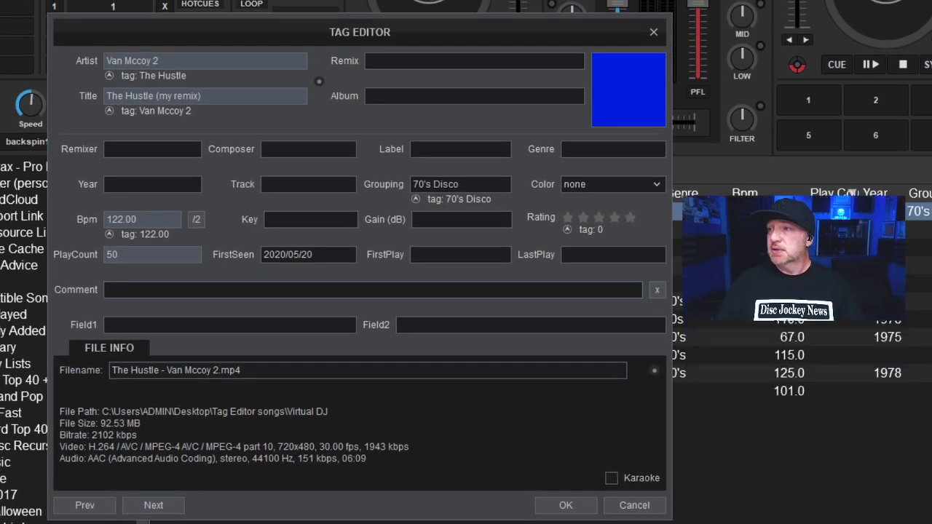
click(654, 371)
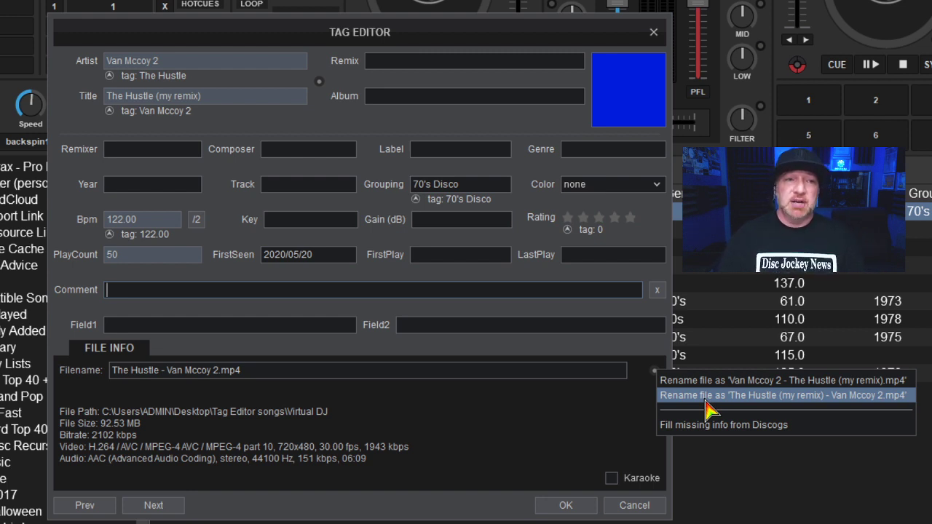
click(741, 380)
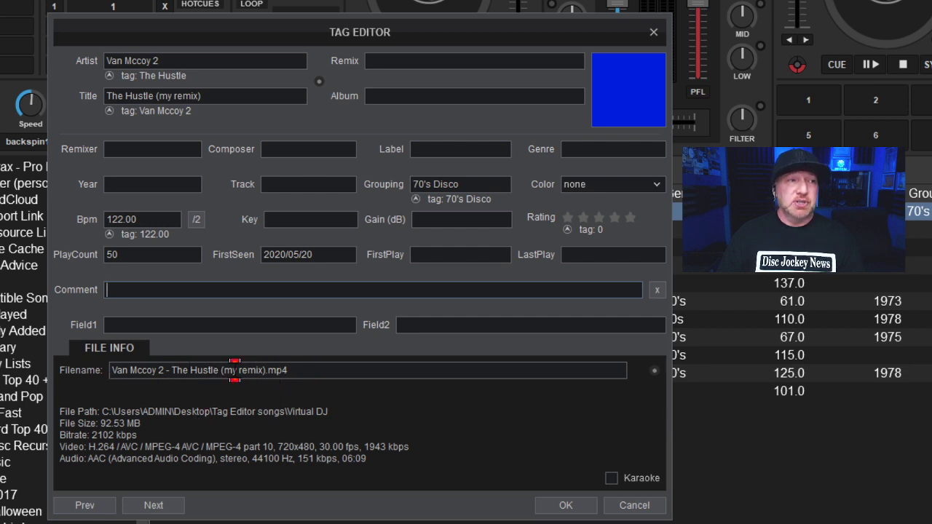
Step: Try to fill the track's missing info from Discogs with the remix title
click(654, 372)
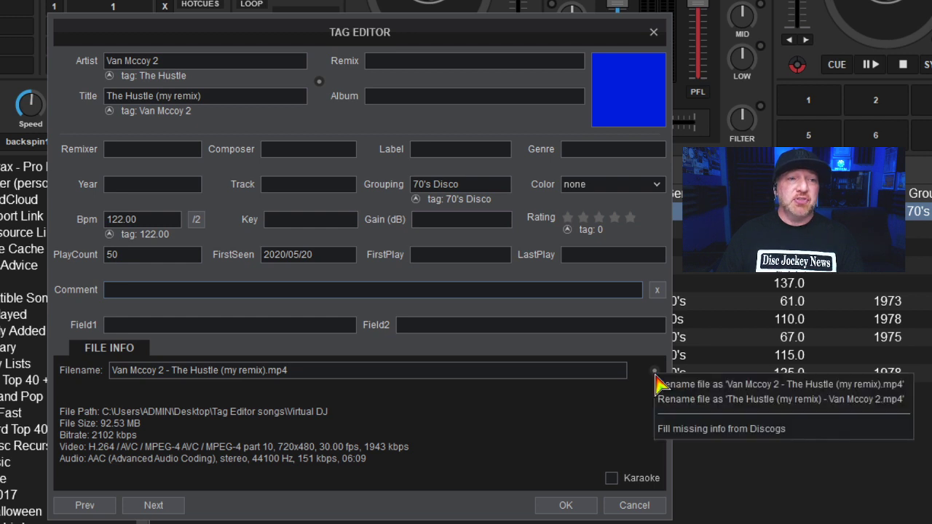
click(750, 429)
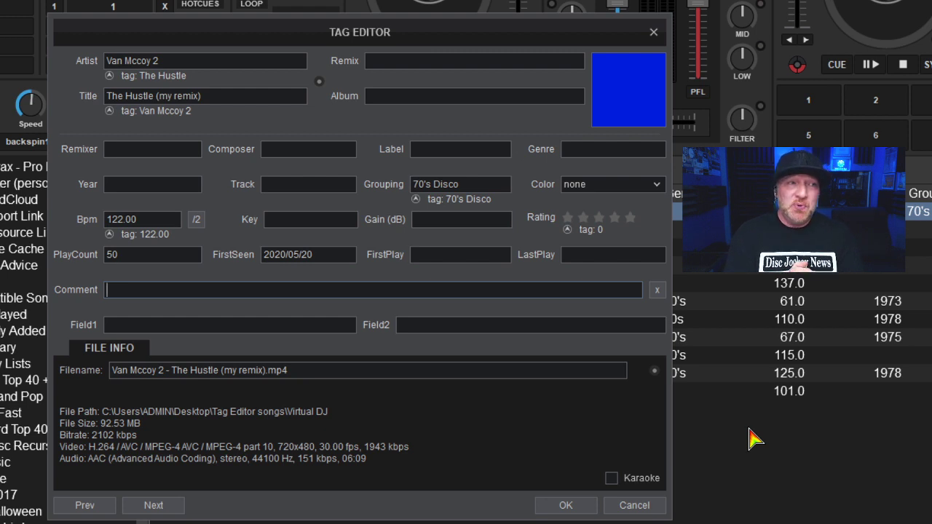
Step: Shorten the title to The Hustle and fill the track's missing info from Discogs
click(234, 95)
key(BackSpace)
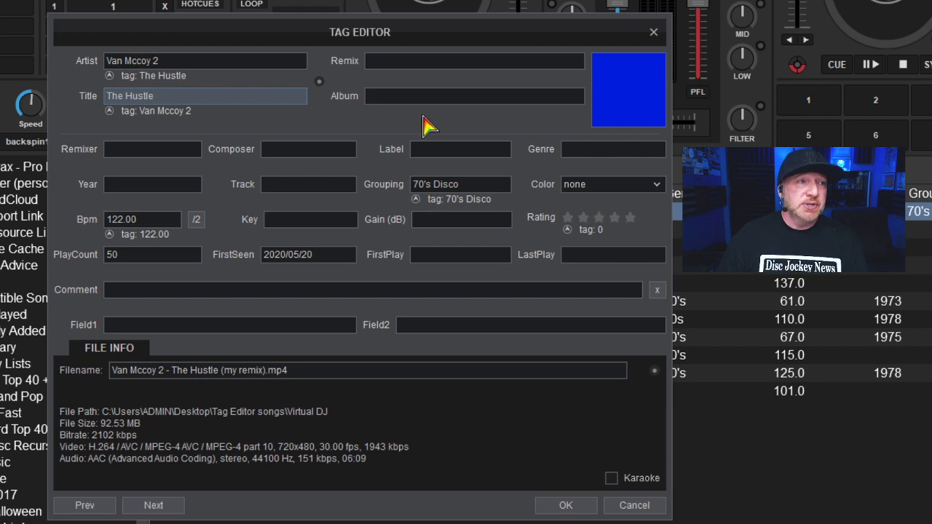
click(654, 370)
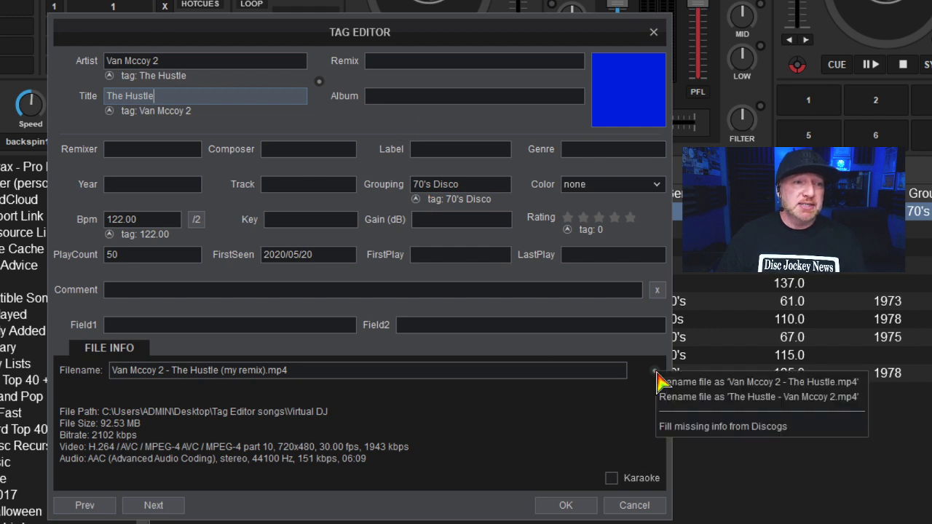
click(699, 427)
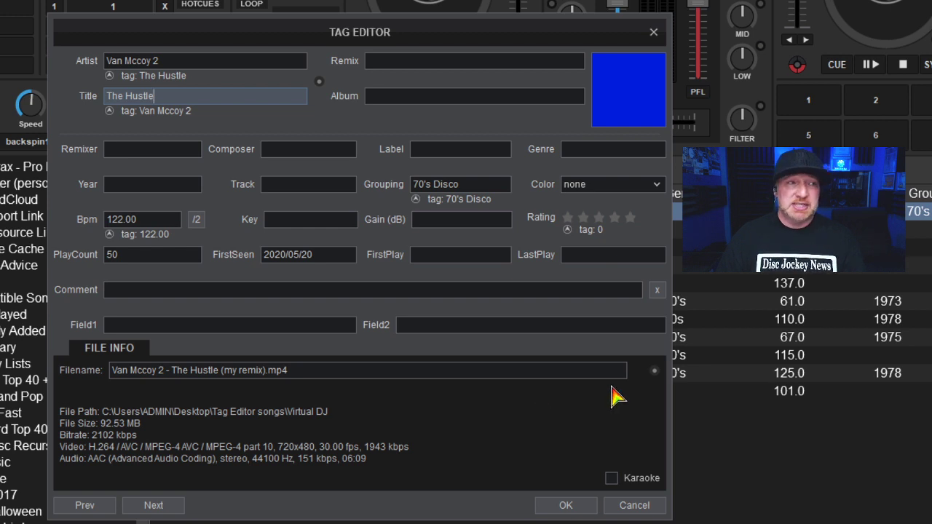
click(654, 370)
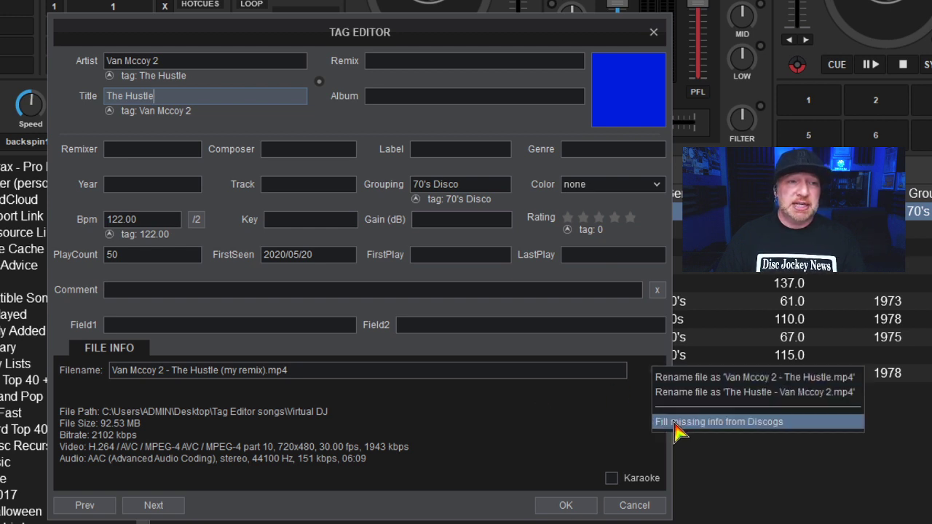
click(672, 424)
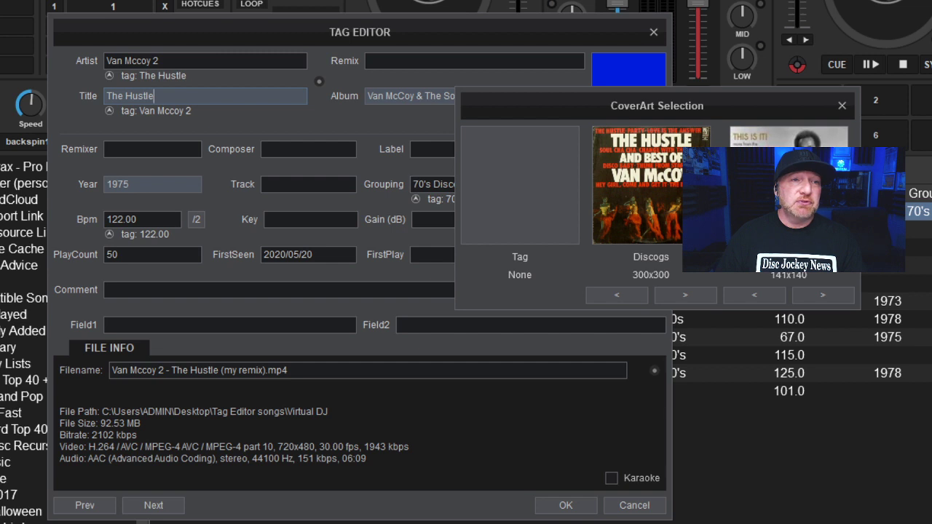
Step: Browse the found cover images and apply the second of 20 alternatives, The Hustle and the Best of Van McCoy, as the track's cover art
click(684, 293)
click(684, 292)
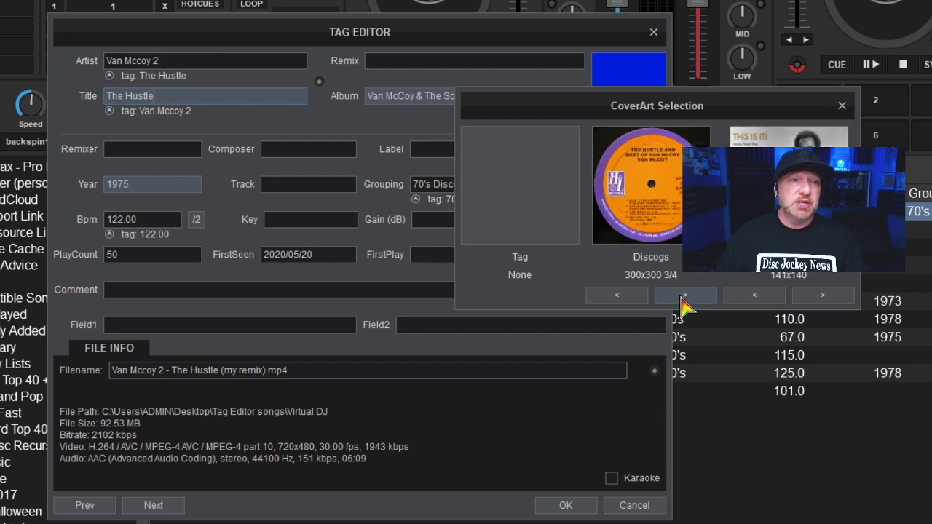
click(684, 293)
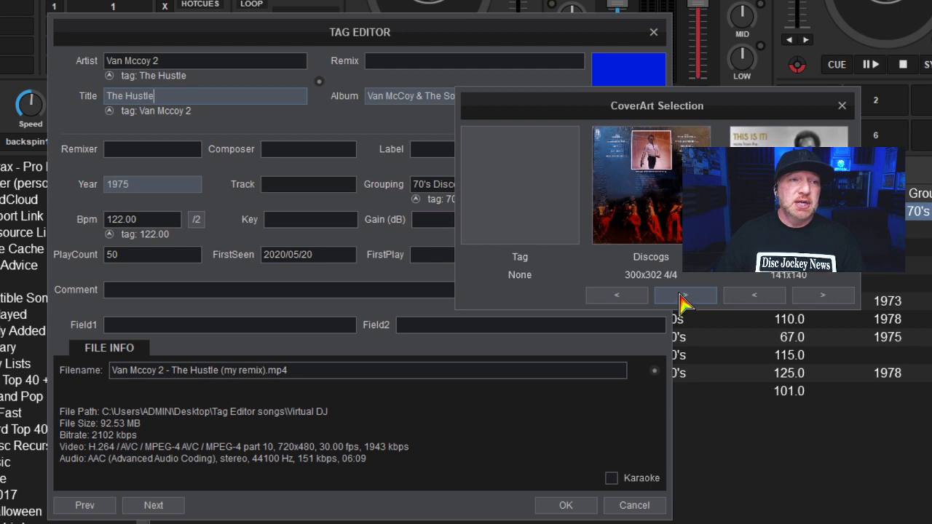
click(616, 297)
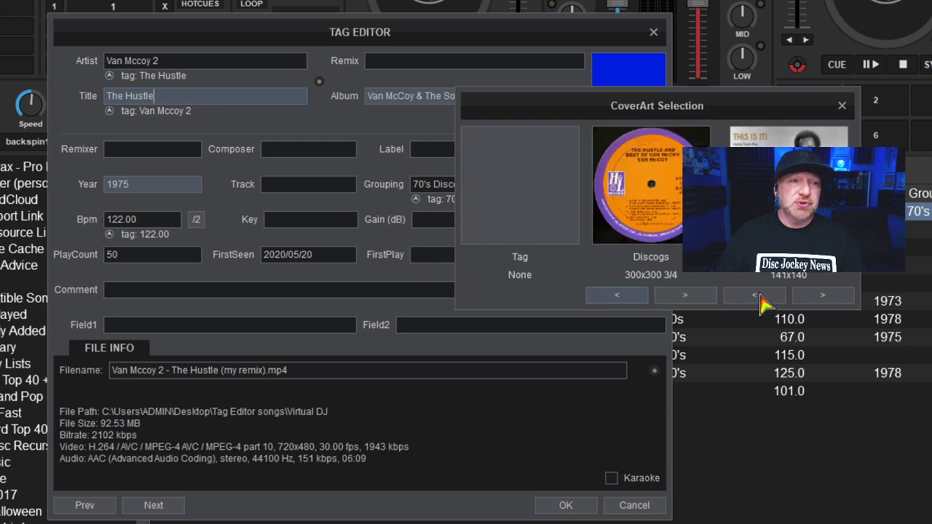
click(823, 297)
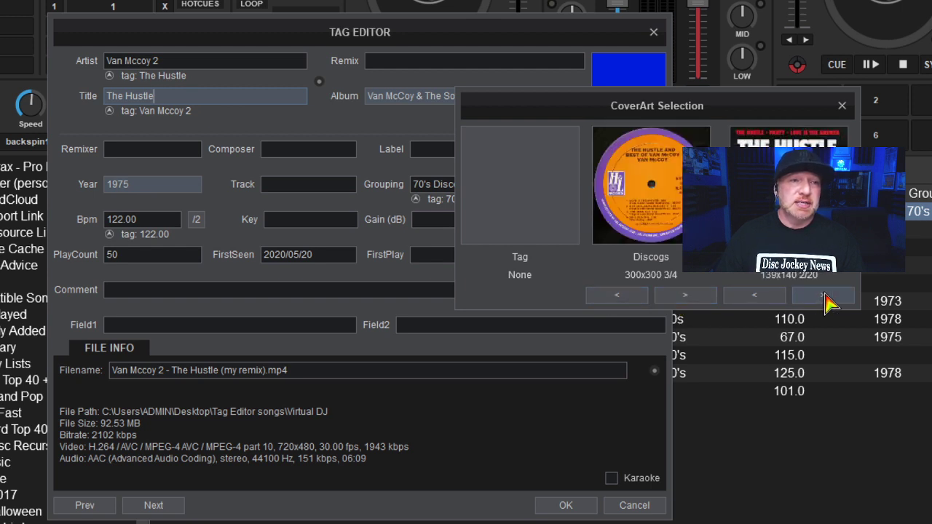
click(778, 295)
click(789, 190)
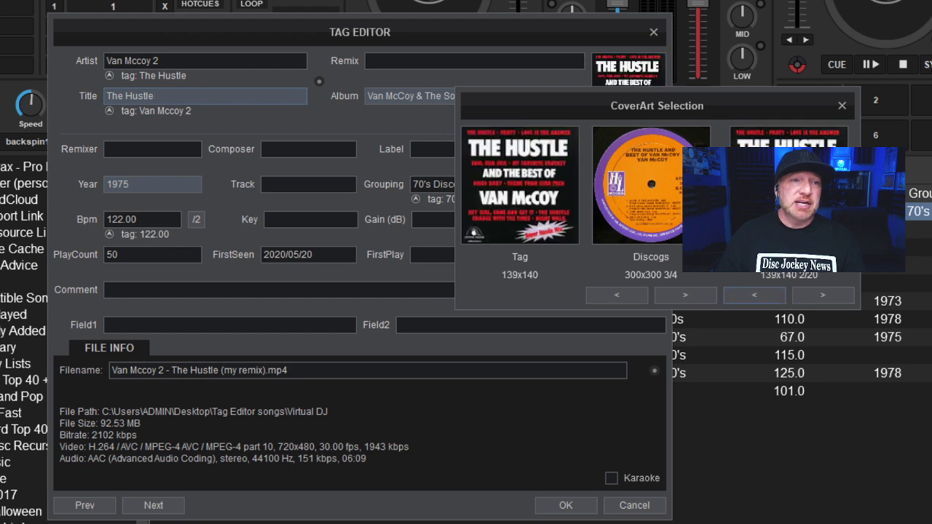
click(842, 106)
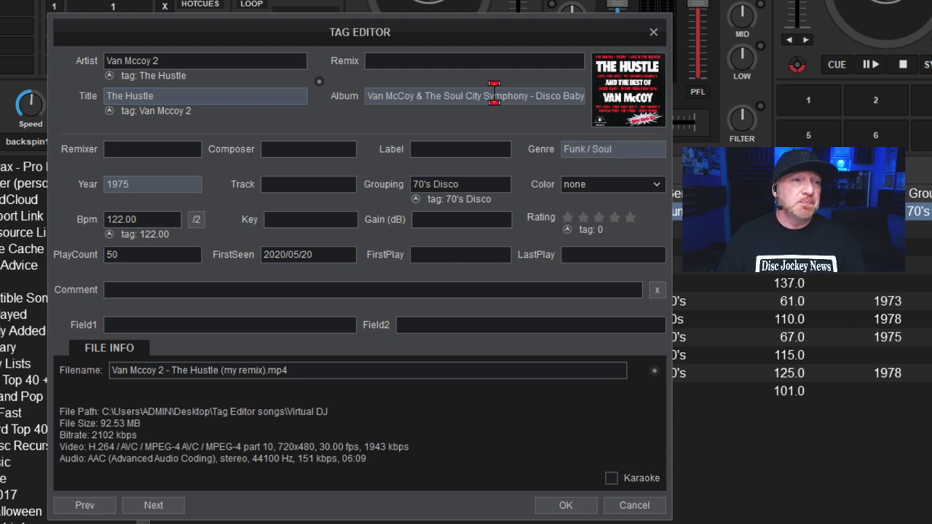
Step: Clear the track's Album tag in the tag editor
mouse_move(550, 92)
mouse_down()
mouse_move(585, 93)
mouse_move(552, 96)
mouse_up()
double_click(552, 95)
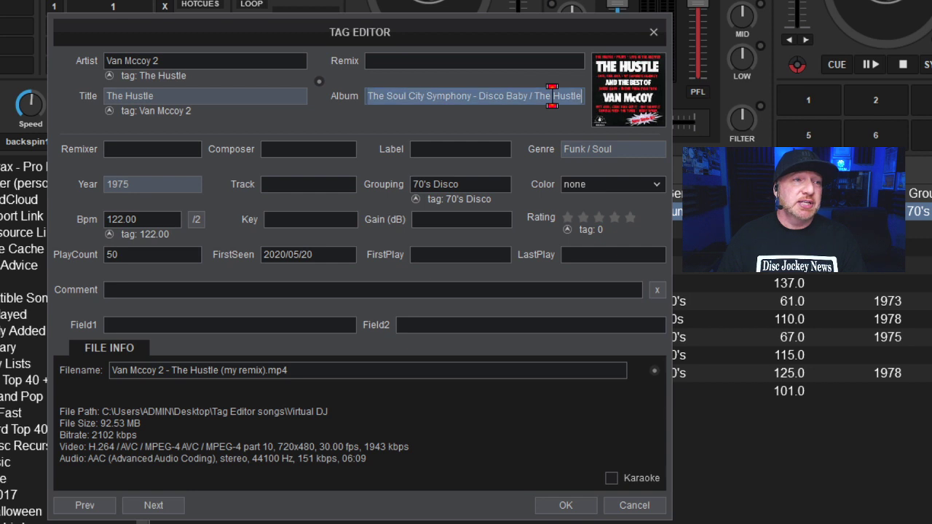
key(BackSpace)
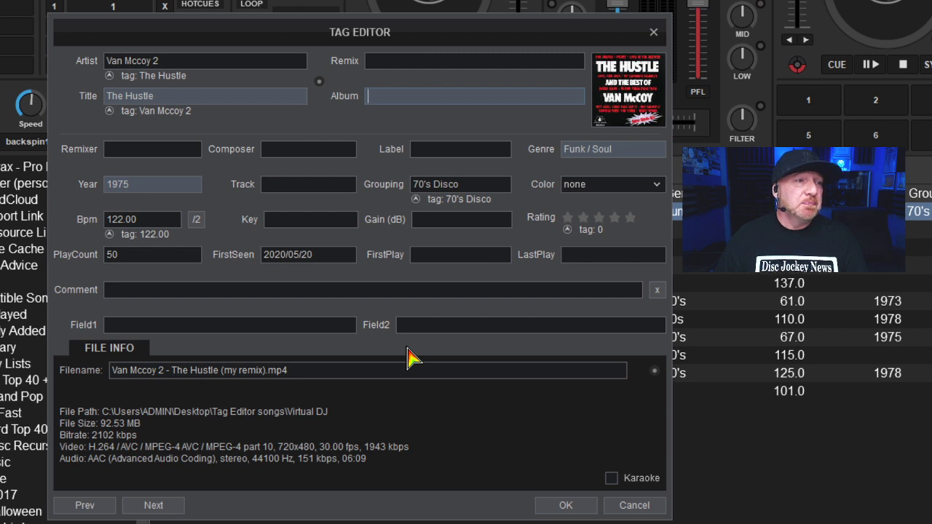
Step: Set the track's color to blue and save its tag changes
click(609, 189)
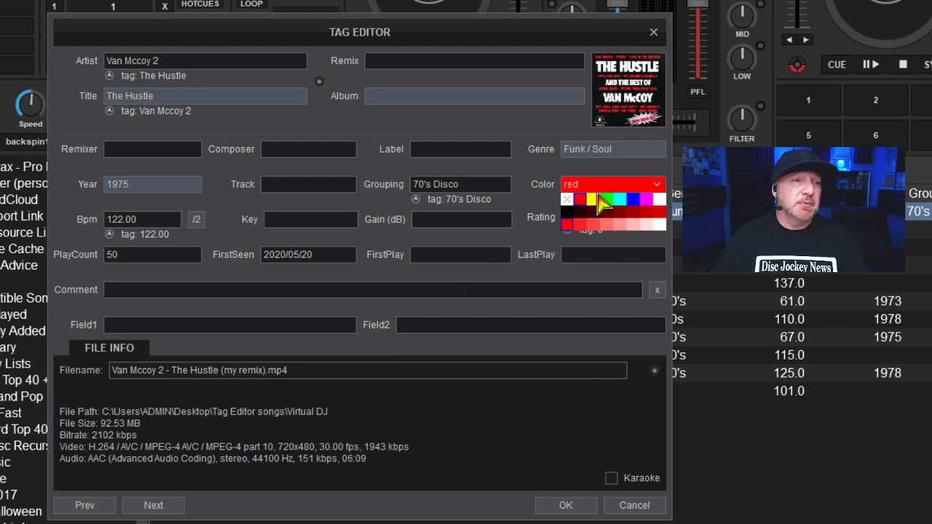
click(633, 200)
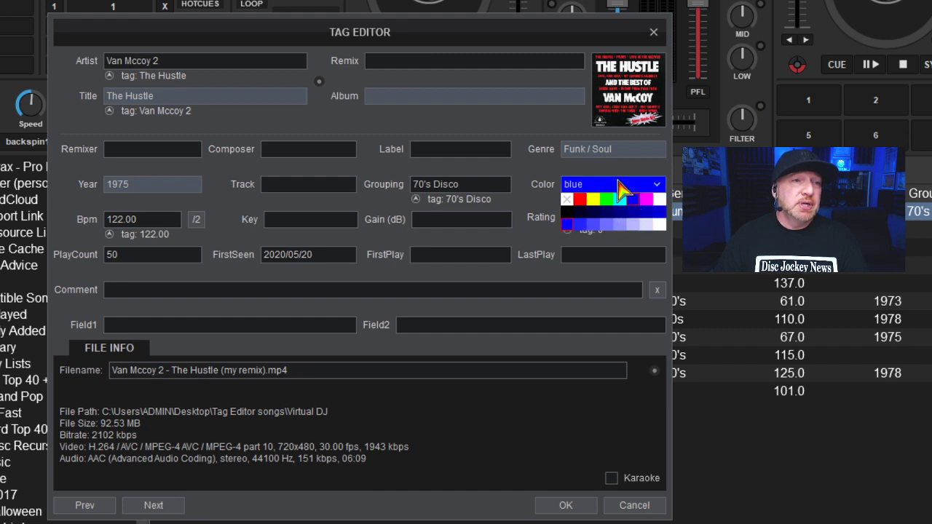
click(618, 180)
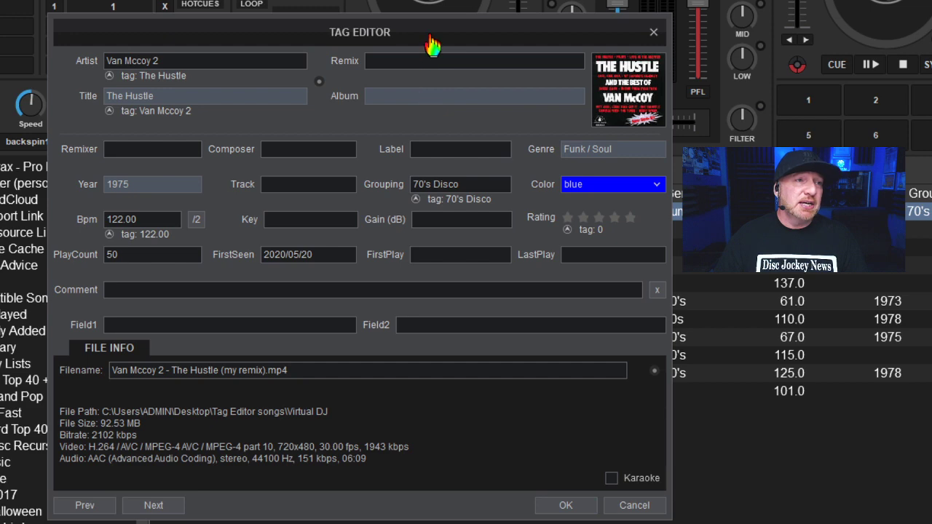
drag(428, 36, 860, 72)
key(Return)
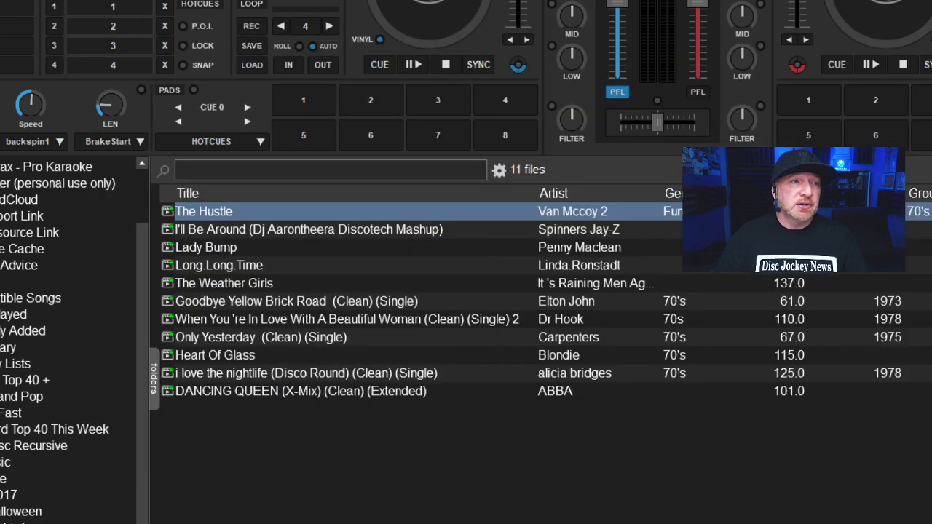
click(240, 233)
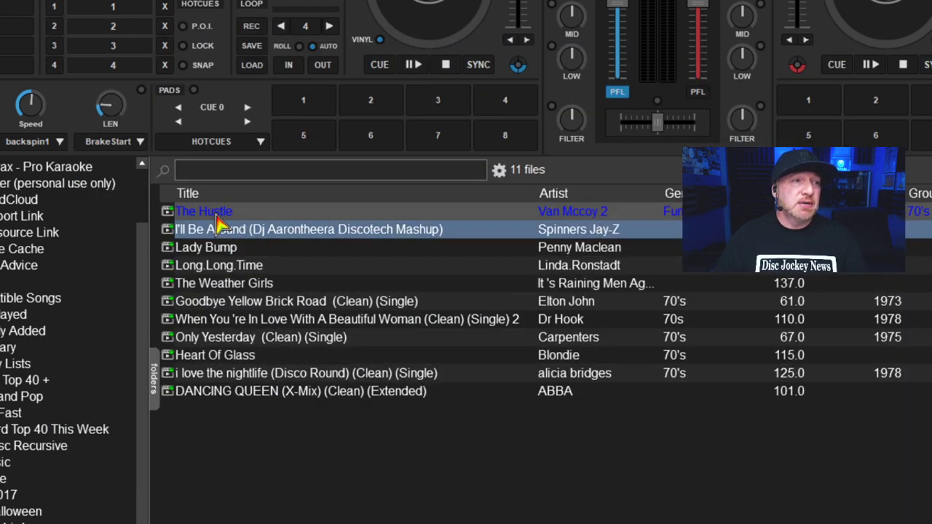
Step: Reopen the tags of The Hustle, change its color to the lighter blue shade #FF9292FF and save
right_click(217, 217)
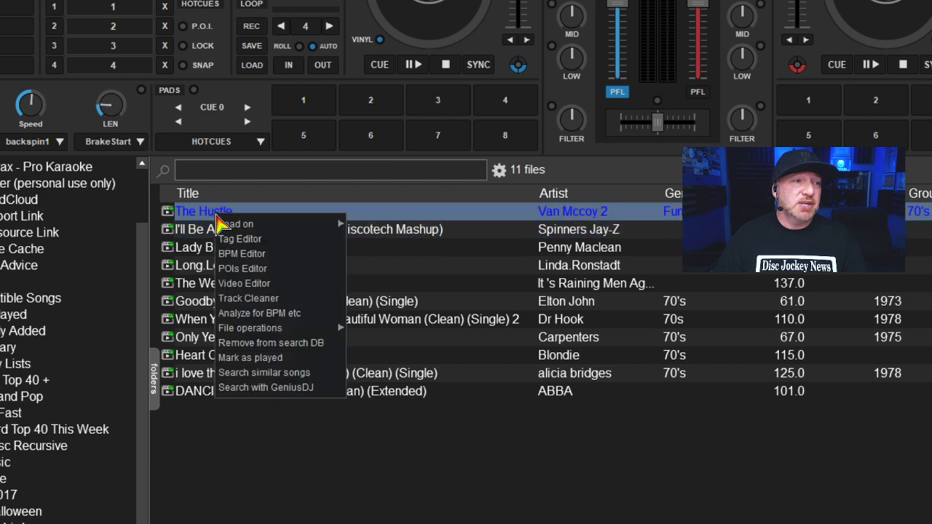
click(321, 240)
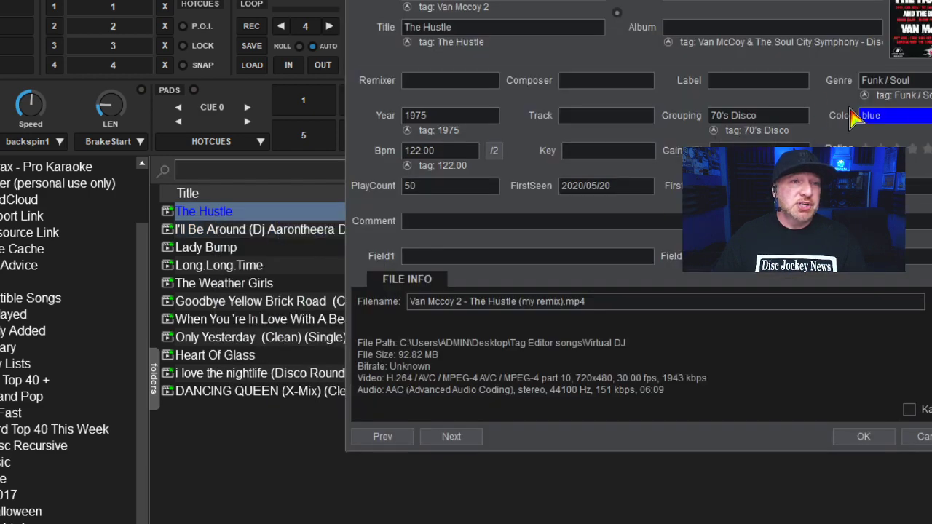
click(921, 116)
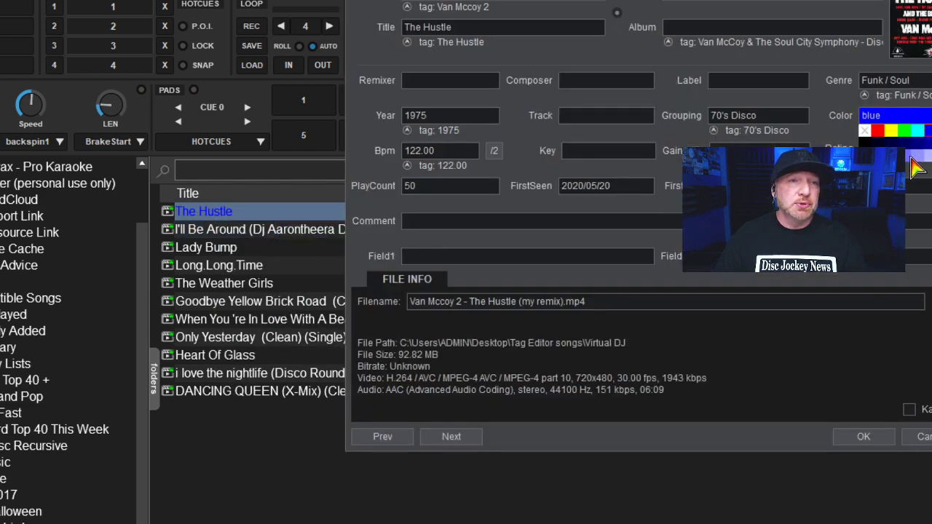
click(917, 156)
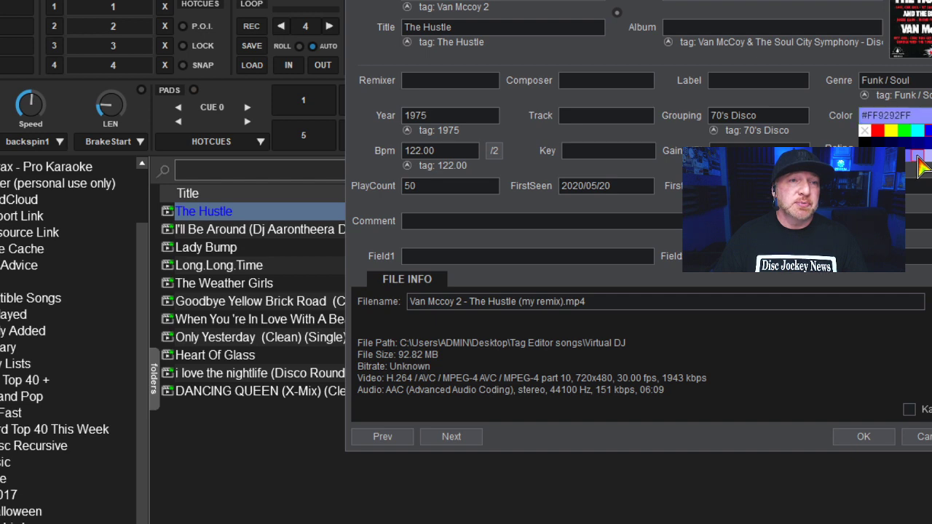
click(877, 440)
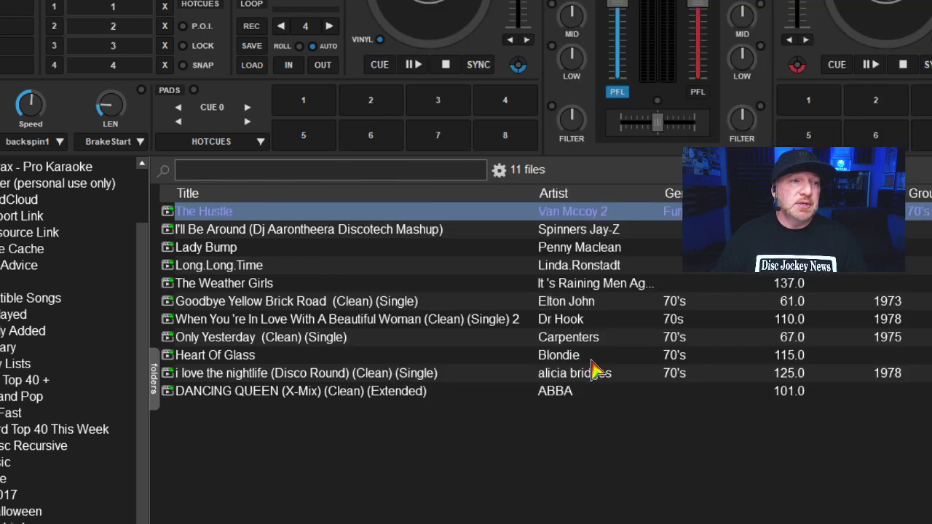
click(518, 337)
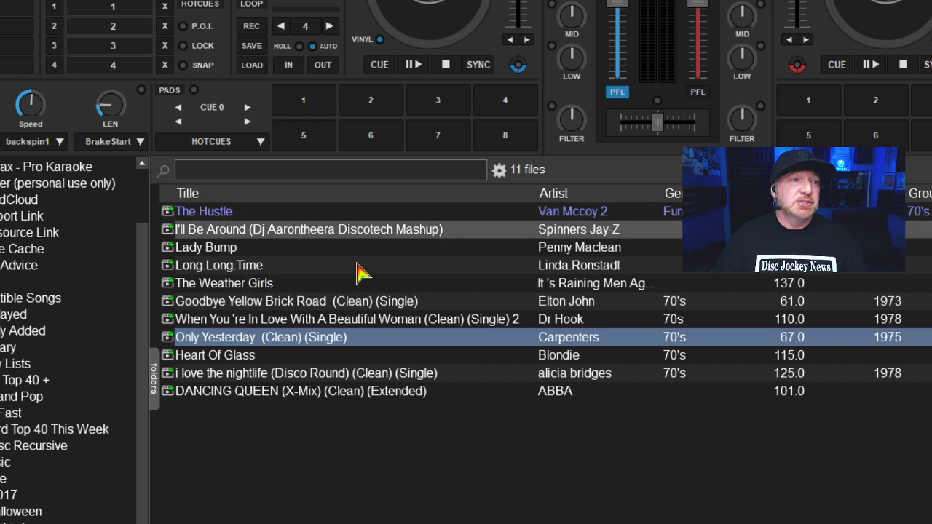
Step: Edit the tags of all listed tracks together, setting Grouping to 70s, and save
click(308, 217)
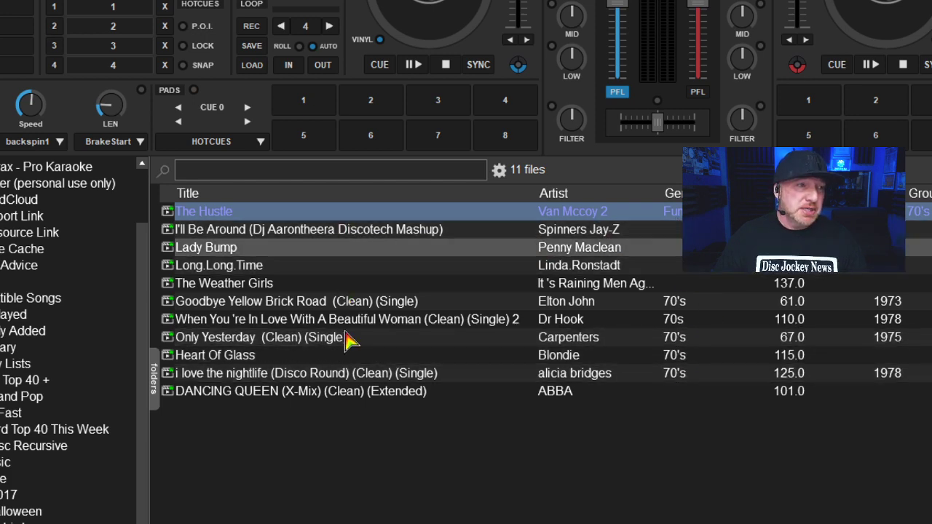
shift+click(328, 399)
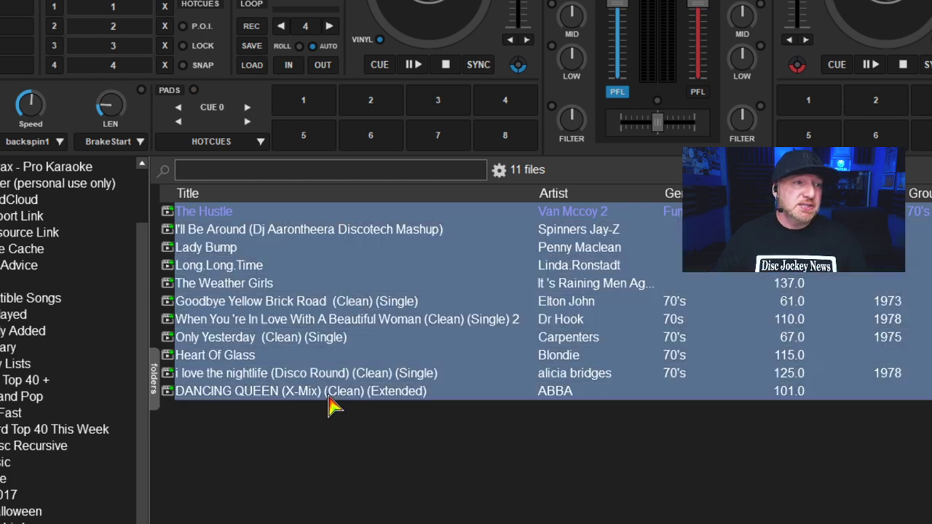
right_click(311, 300)
click(335, 303)
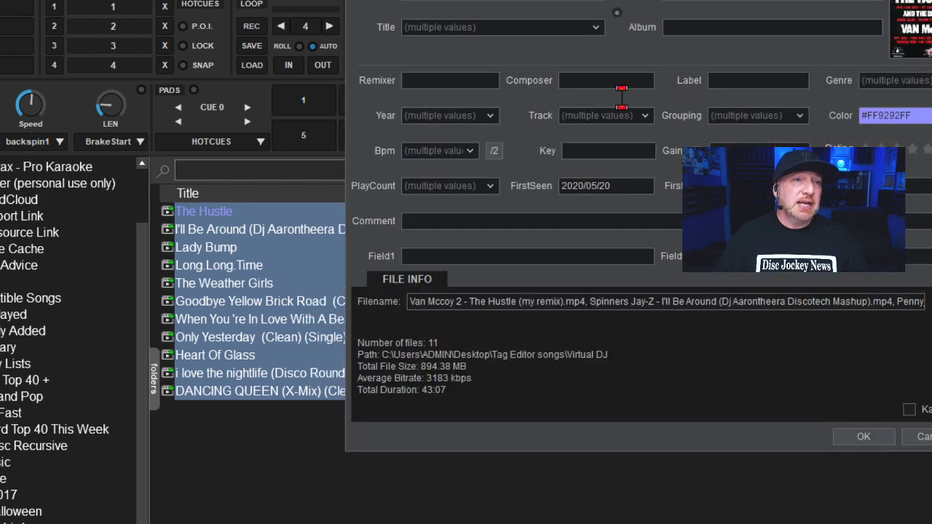
drag(730, 1, 401, 79)
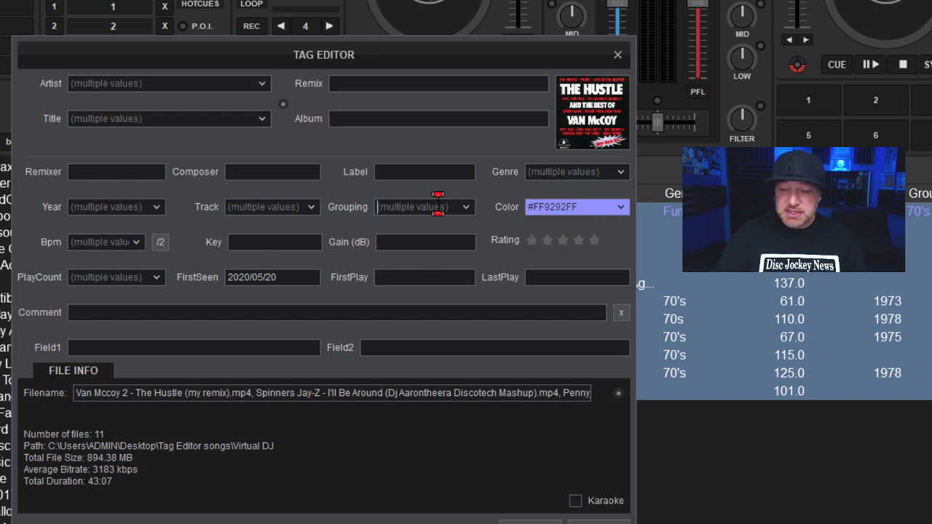
text(70s)
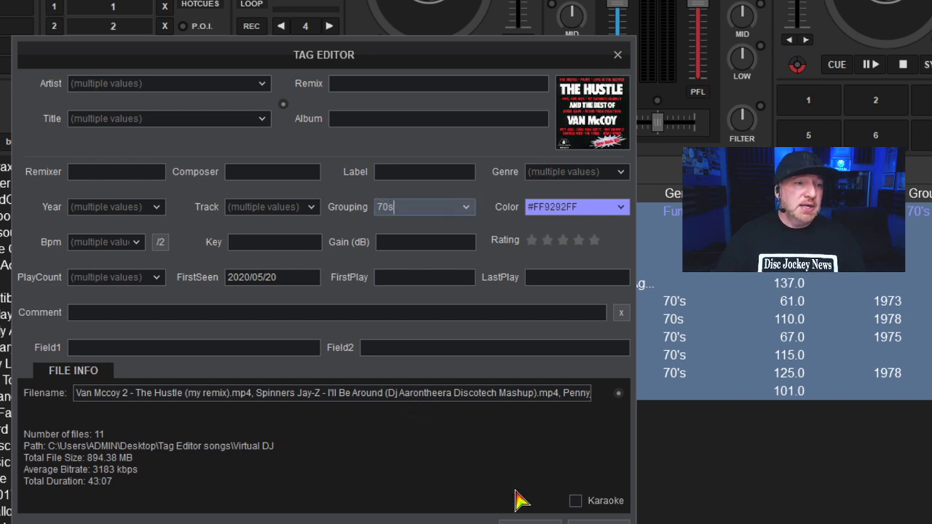
key(Return)
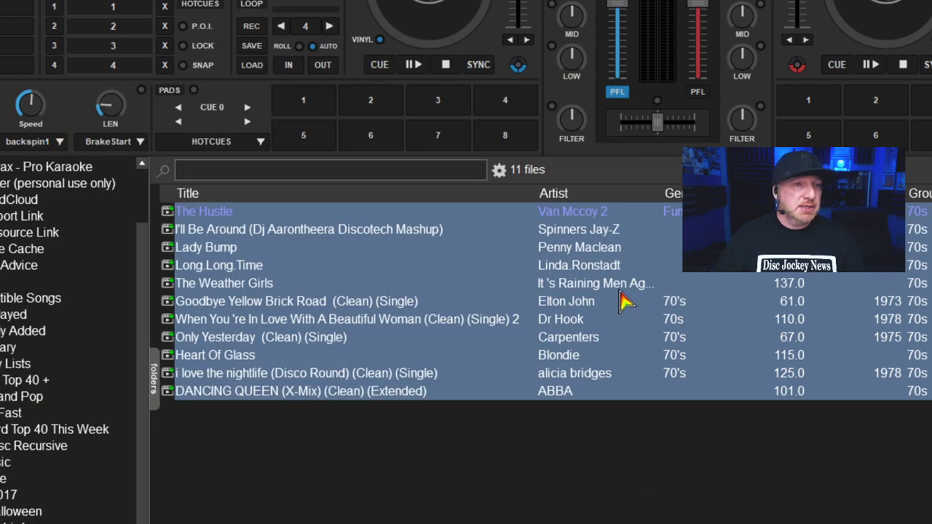
click(694, 283)
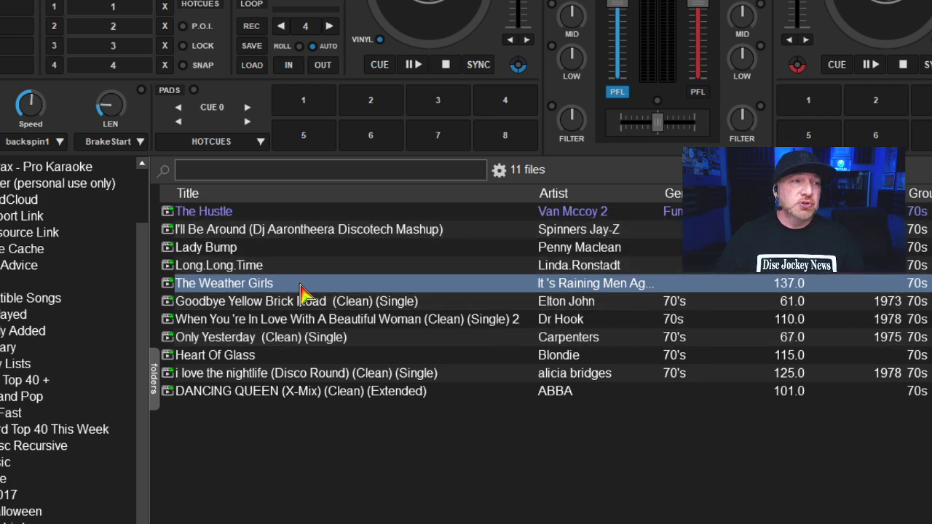
Step: Open the tags of The Hustle to review its fields against the values stored in the file, and close the editor
click(250, 214)
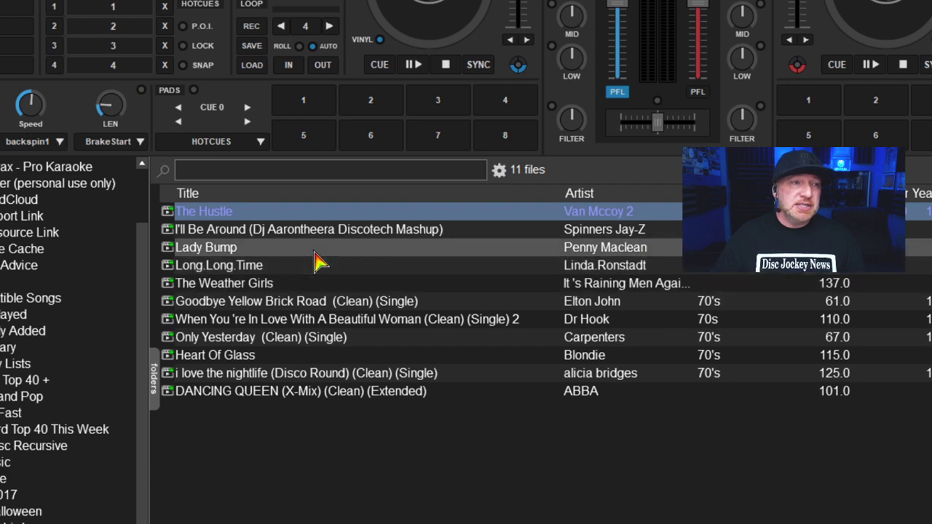
shift+click(313, 393)
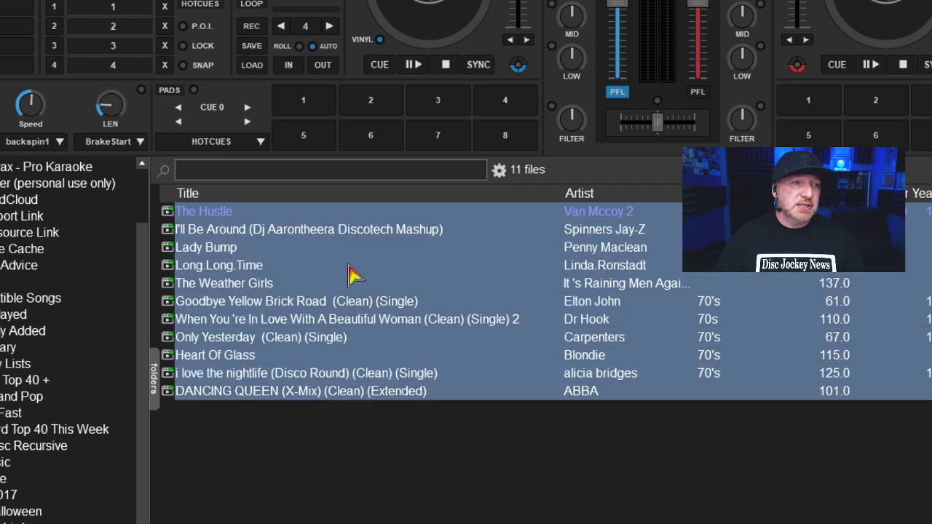
click(301, 214)
right_click(299, 214)
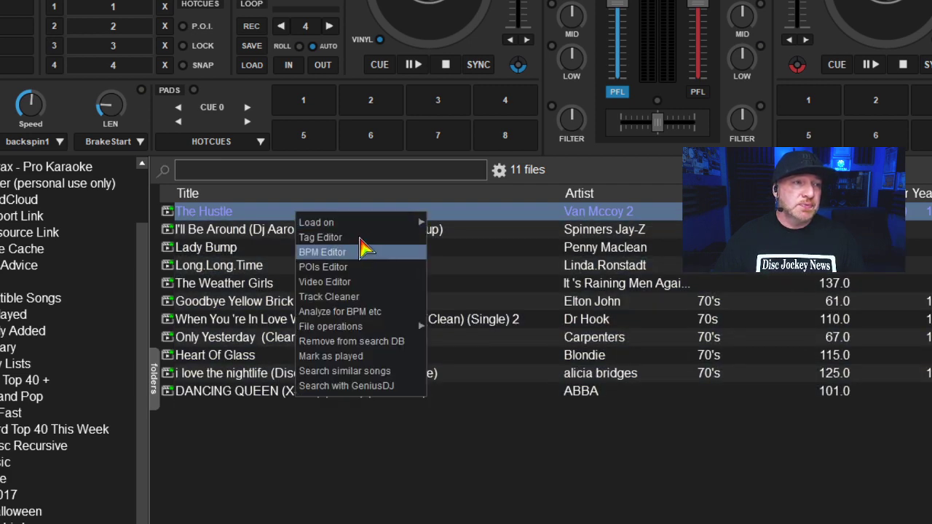
click(364, 239)
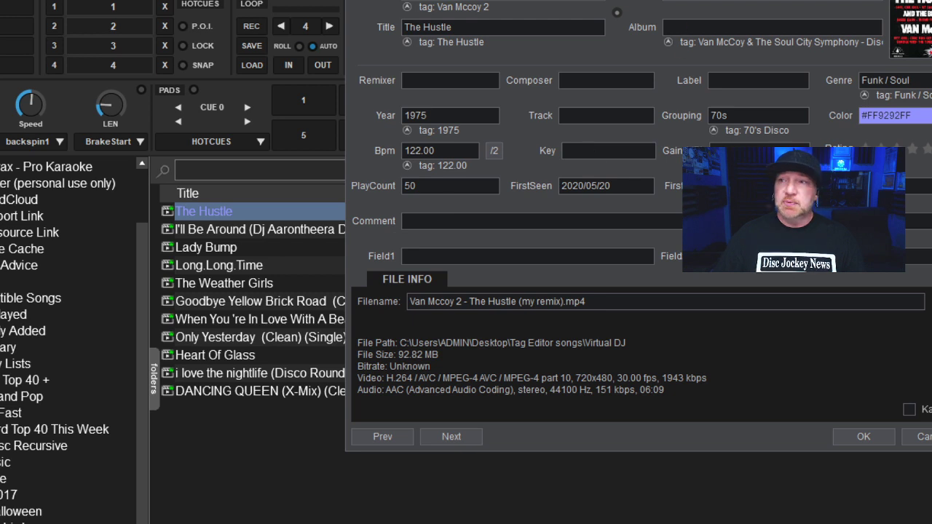
drag(706, 9, 488, 10)
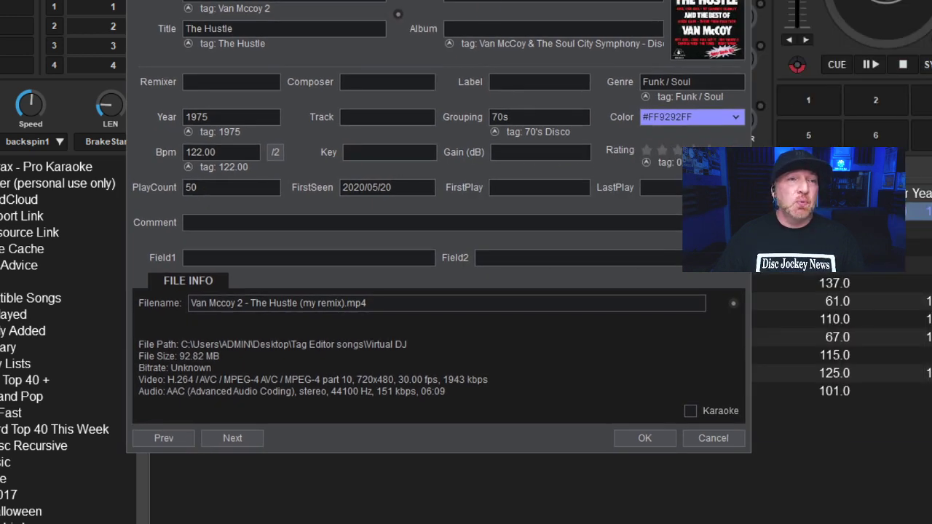
key(Return)
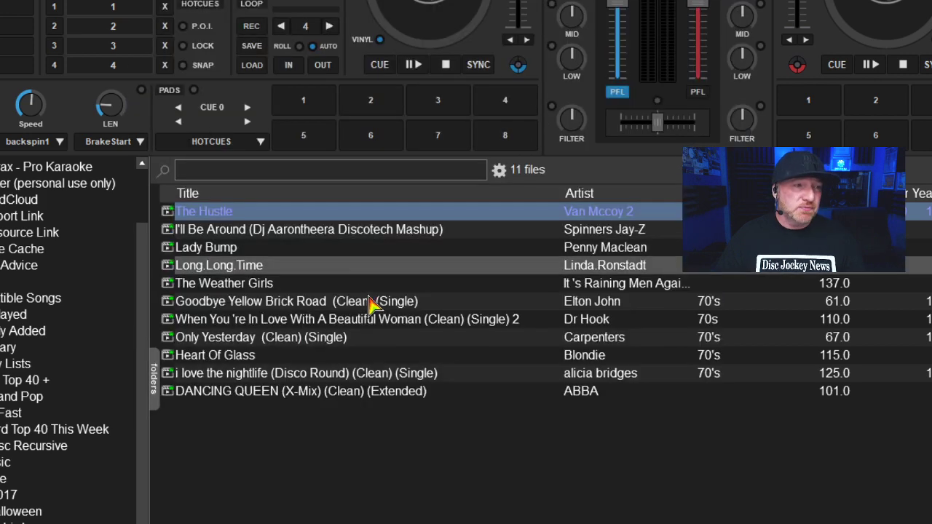
Step: Select all listed tracks and run a batch analysis for BPM on them
shift+click(357, 393)
right_click(328, 269)
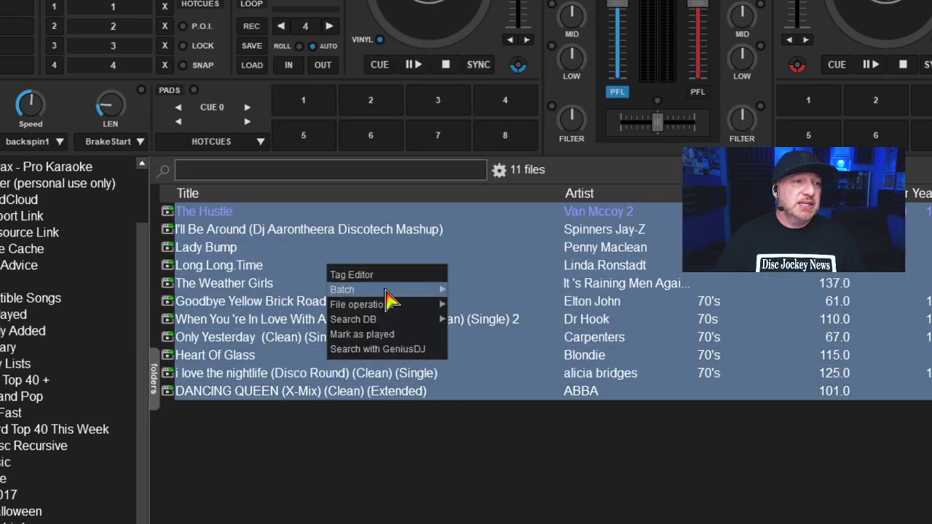
mouse_move(422, 290)
click(501, 308)
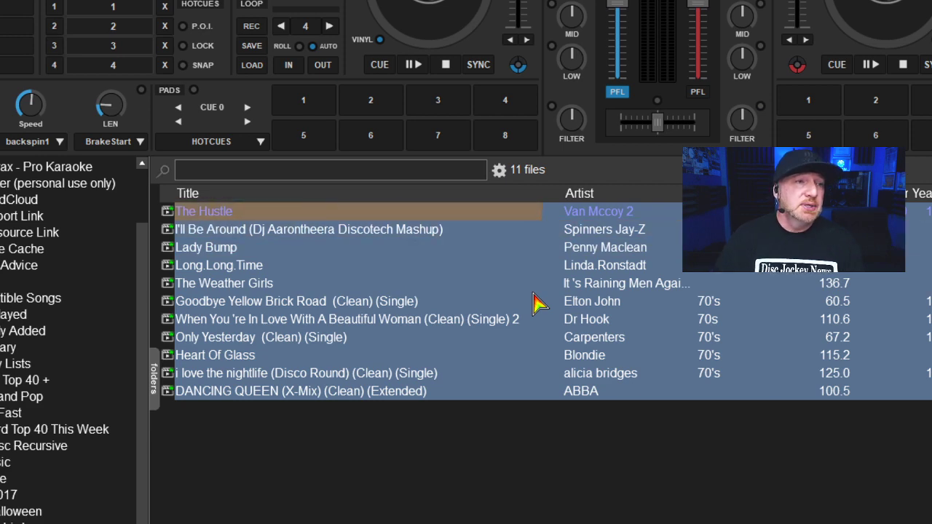
click(452, 304)
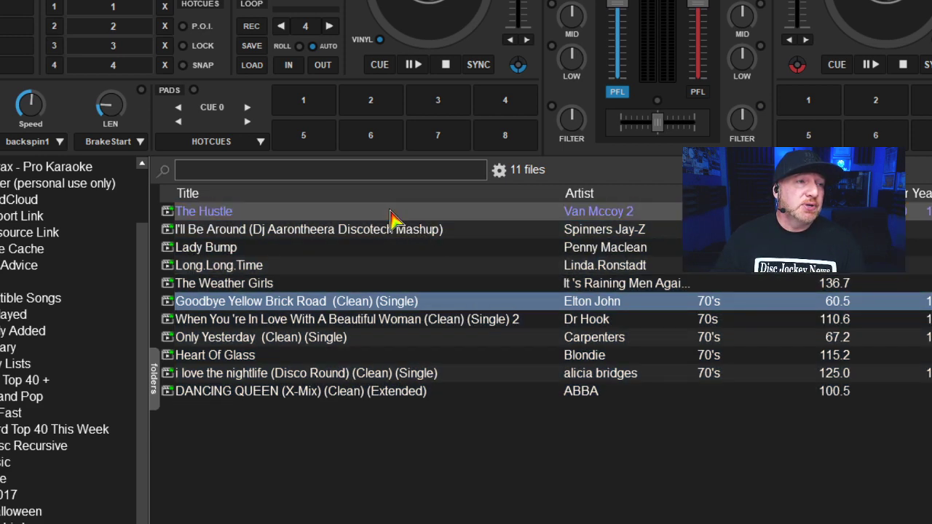
Step: Open the tags of The Hustle to review its BPM and key values, and close the editor
click(389, 212)
right_click(389, 212)
click(475, 236)
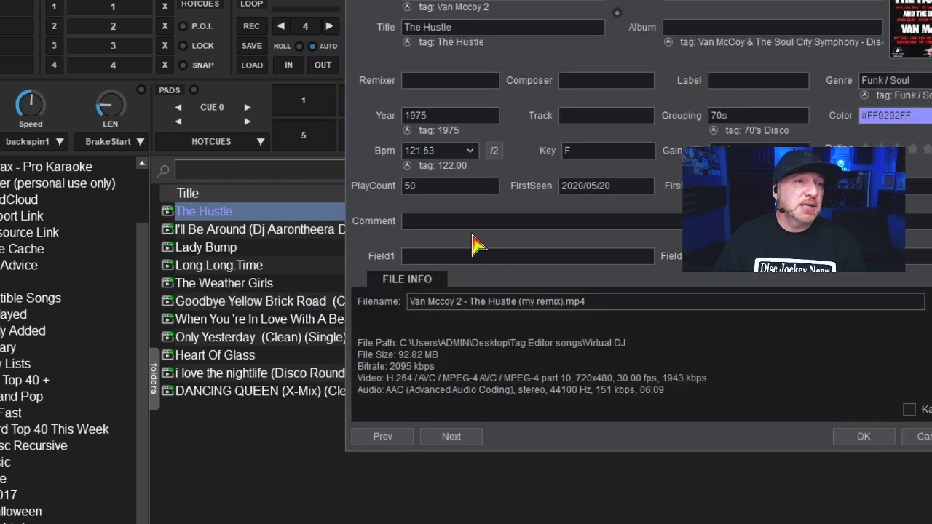
click(284, 253)
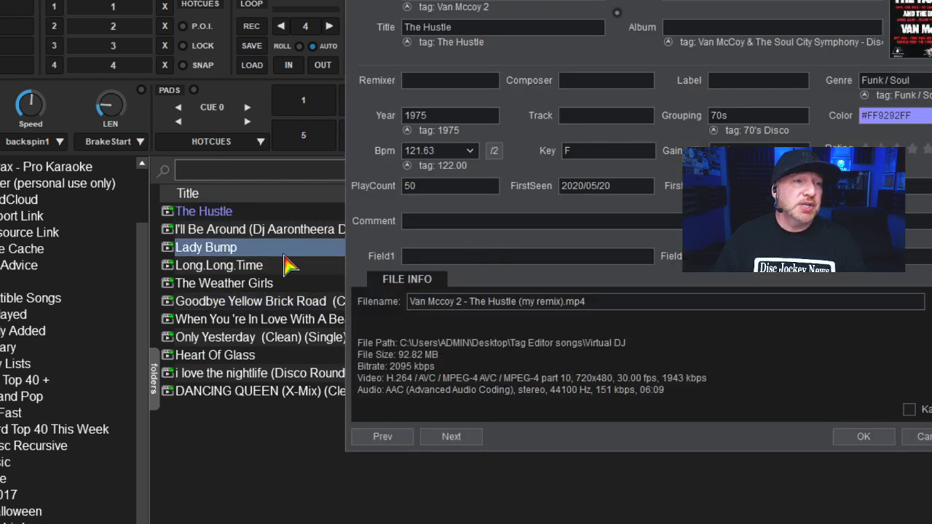
key(Escape)
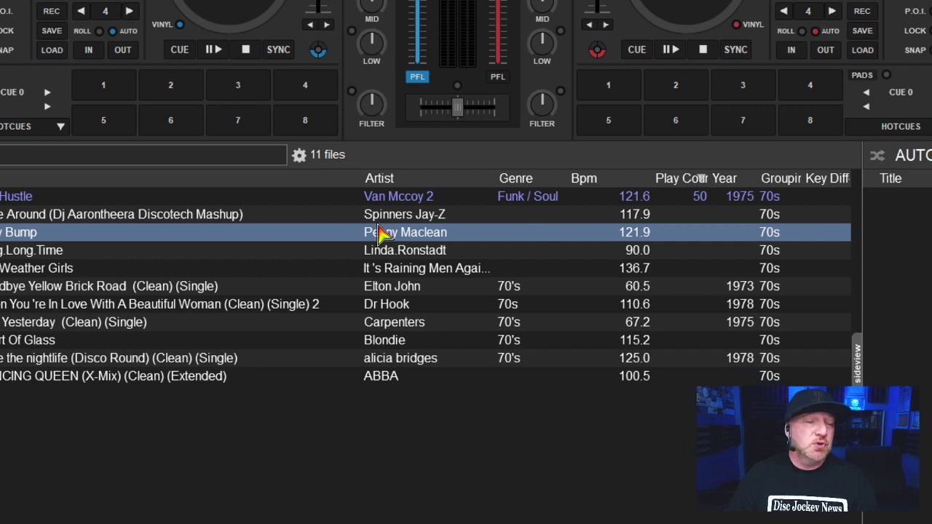
Step: Load The Hustle onto deck 2 and compare the key difference values of the other listed tracks
click(198, 199)
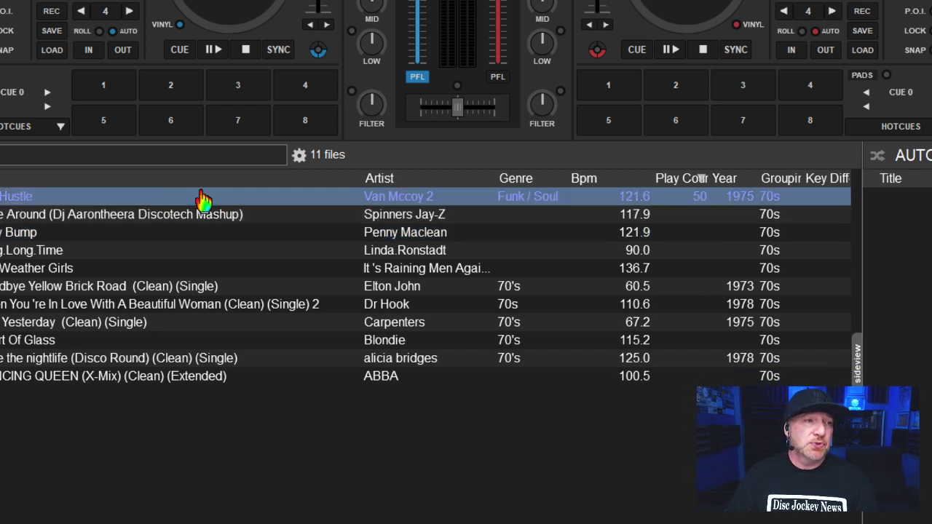
drag(202, 200, 619, 15)
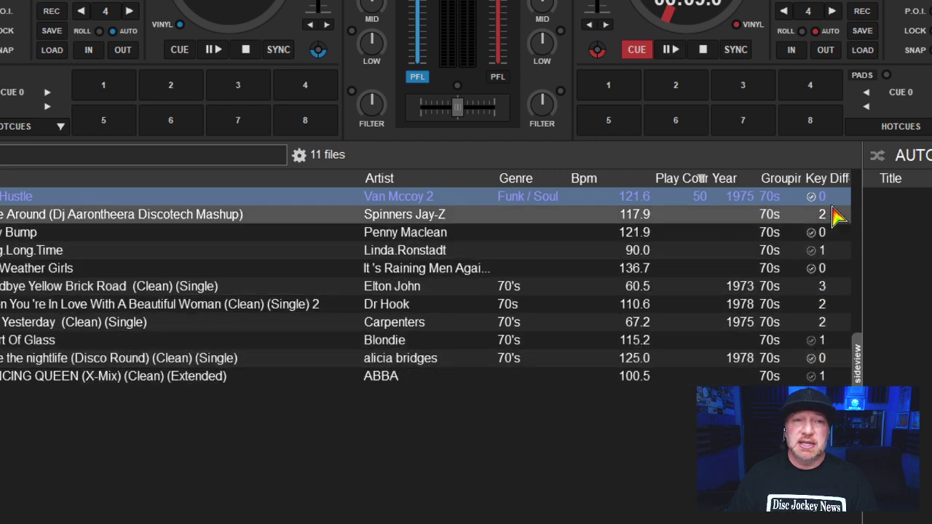
click(835, 221)
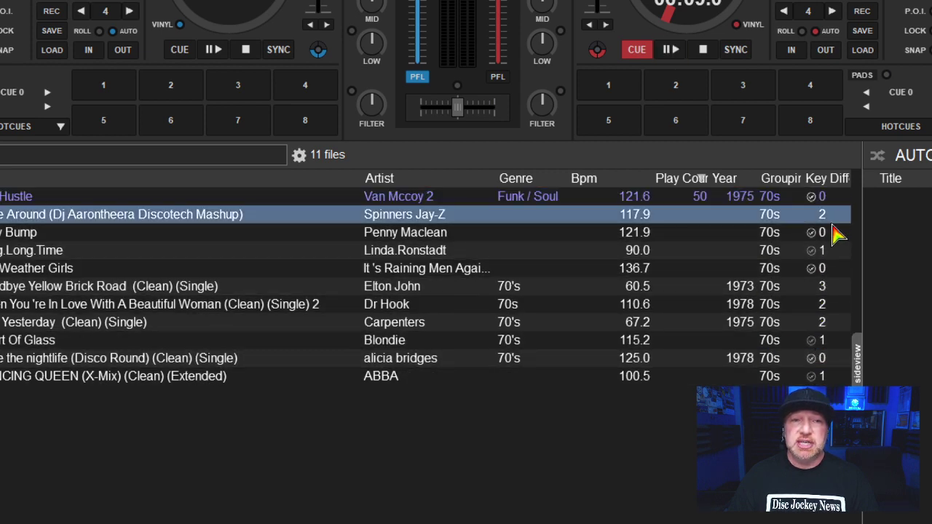
click(830, 233)
click(830, 252)
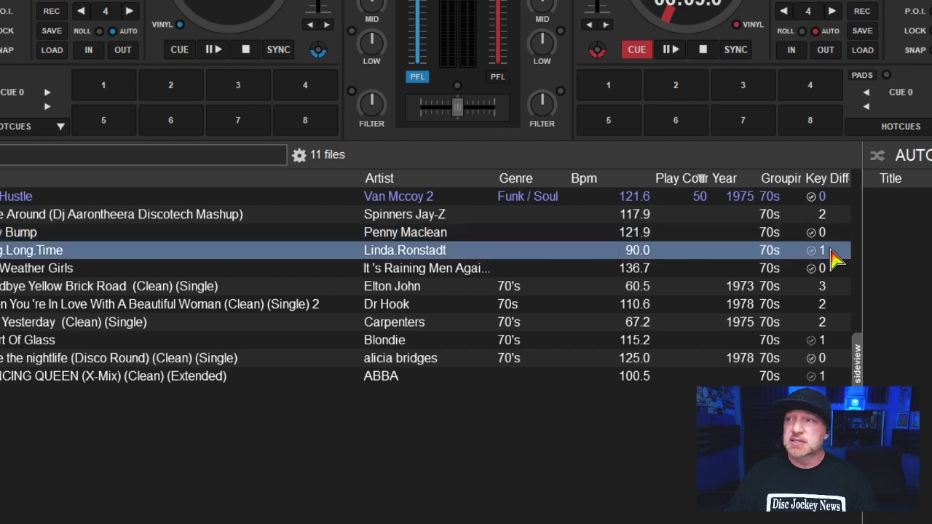
Step: Replace the track on deck 2 with I'll Be Around (Dj Aarontheera Discotech Mashup)
click(703, 52)
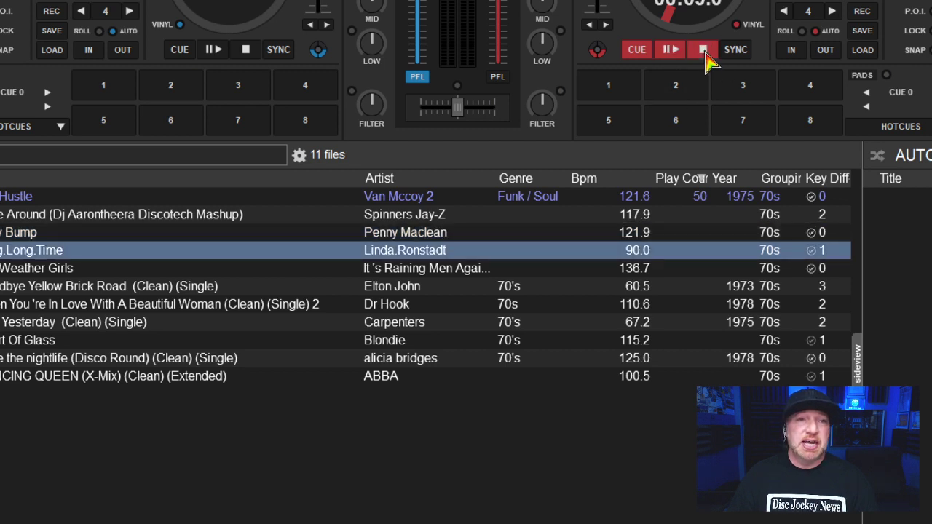
click(688, 217)
drag(731, 91, 734, 91)
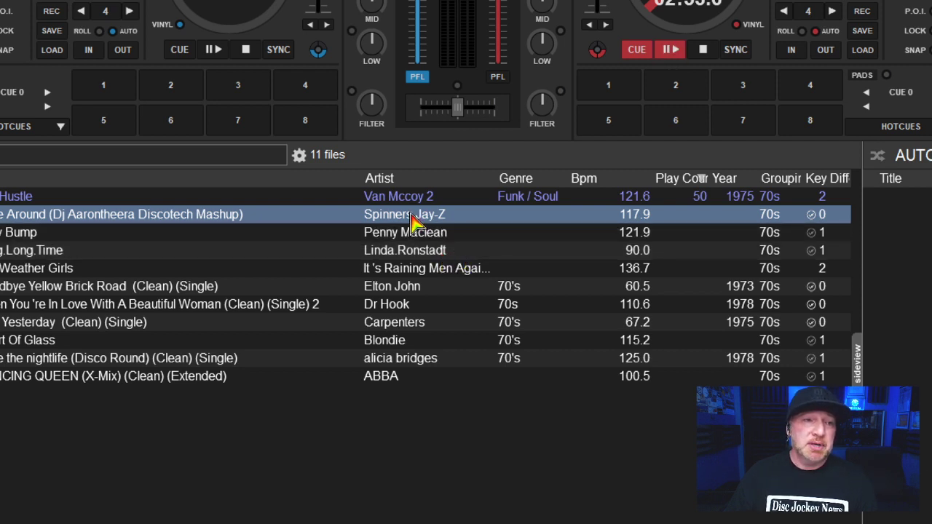
Step: Edit the tags of the four tracks from I'll Be Around through The Weather Girls together, setting Genre to pop, and save
shift+click(372, 270)
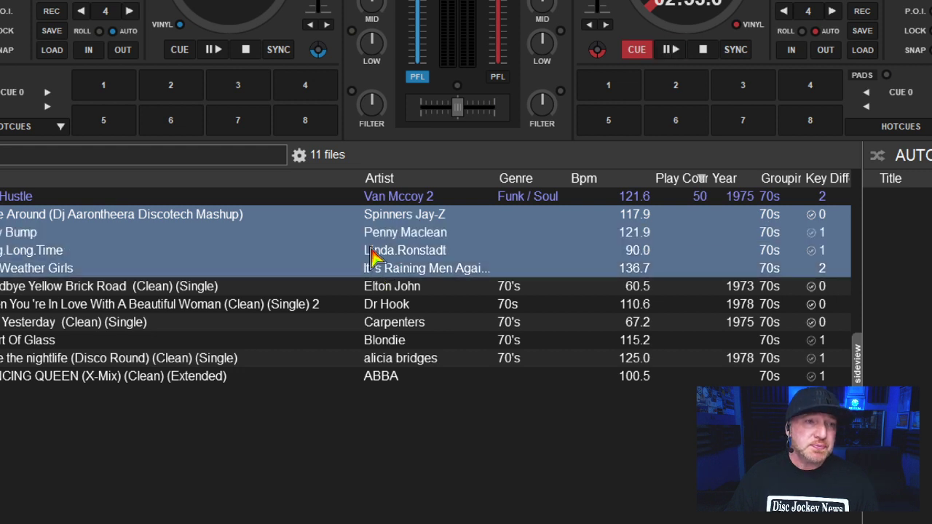
right_click(371, 247)
mouse_move(429, 266)
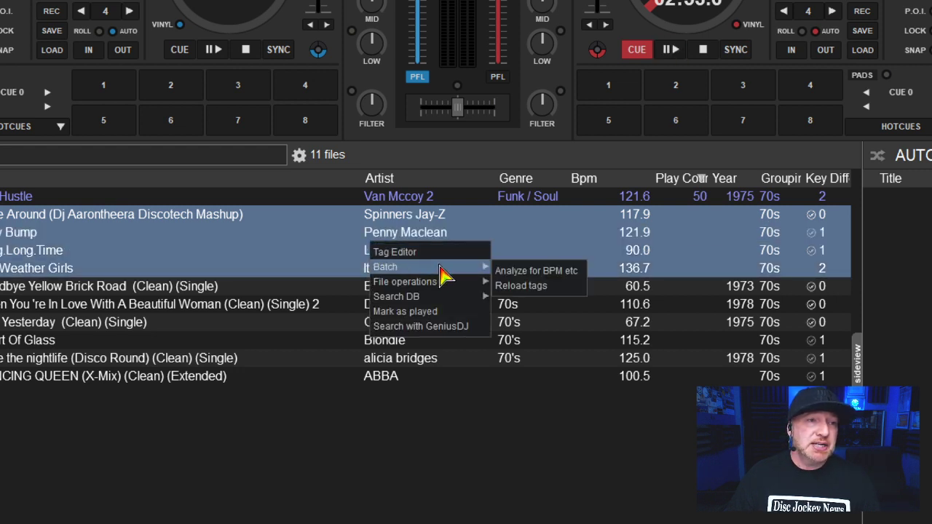
click(443, 250)
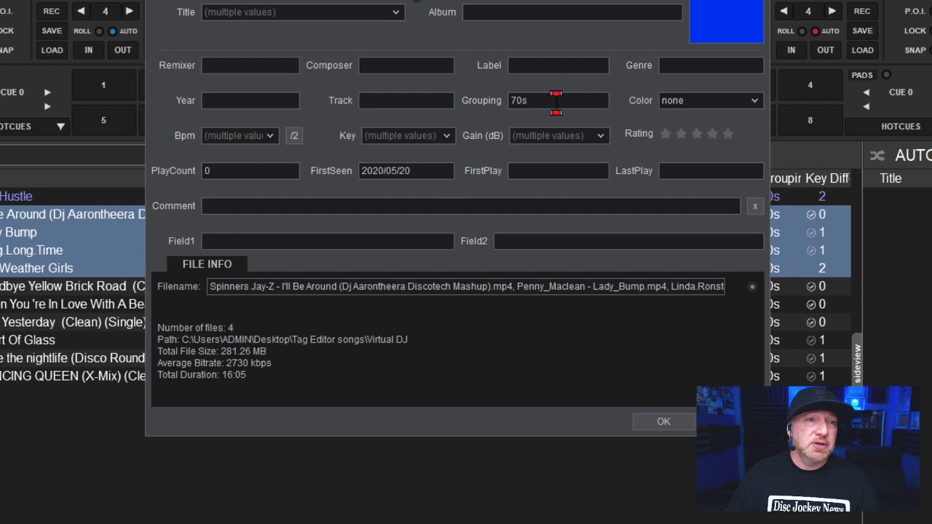
click(677, 66)
text(pop)
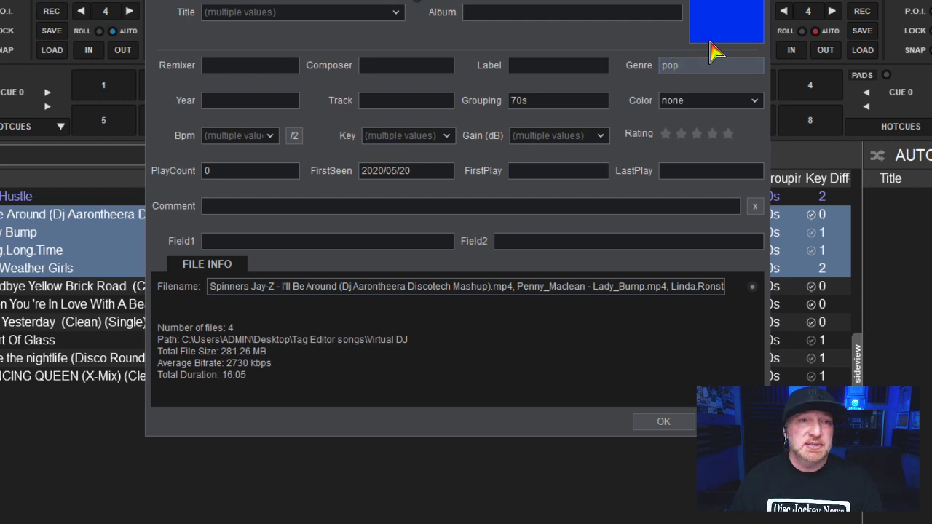
click(676, 426)
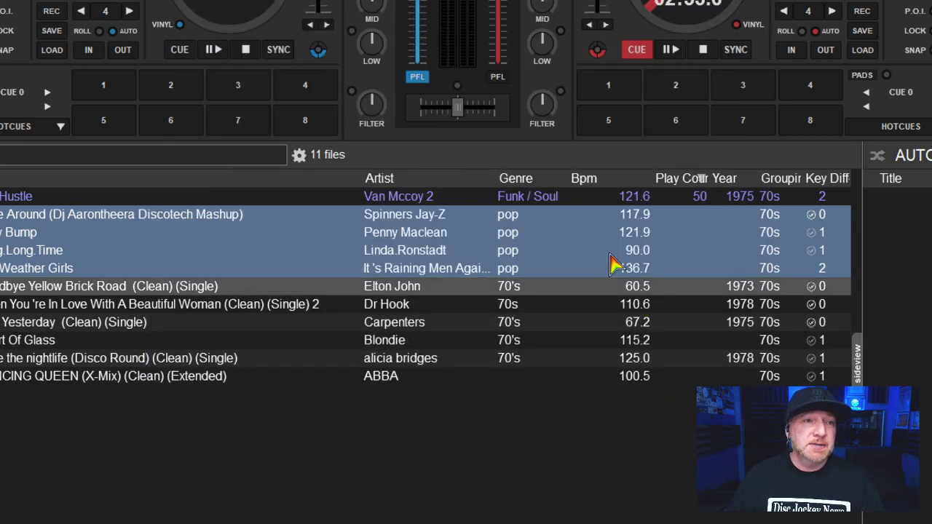
Step: Search the music library for 70s and look through the matching tracks
click(218, 248)
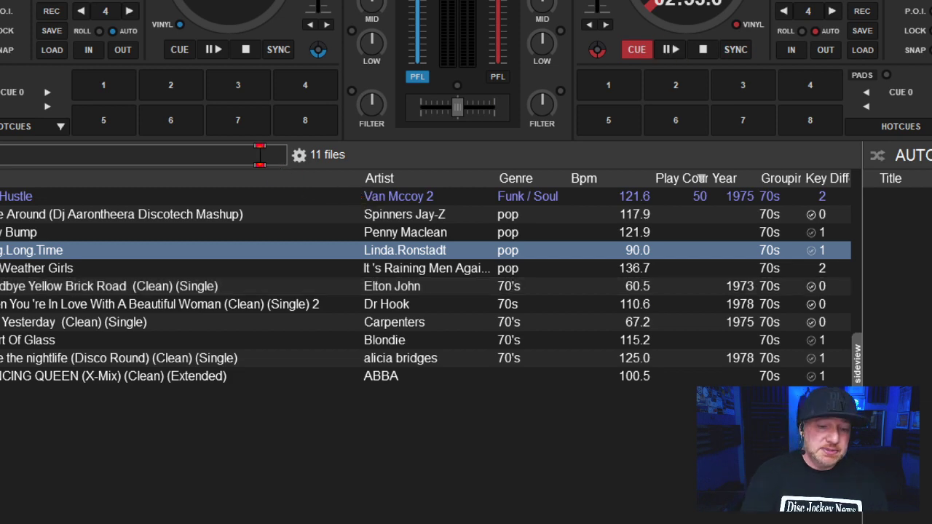
text(70s)
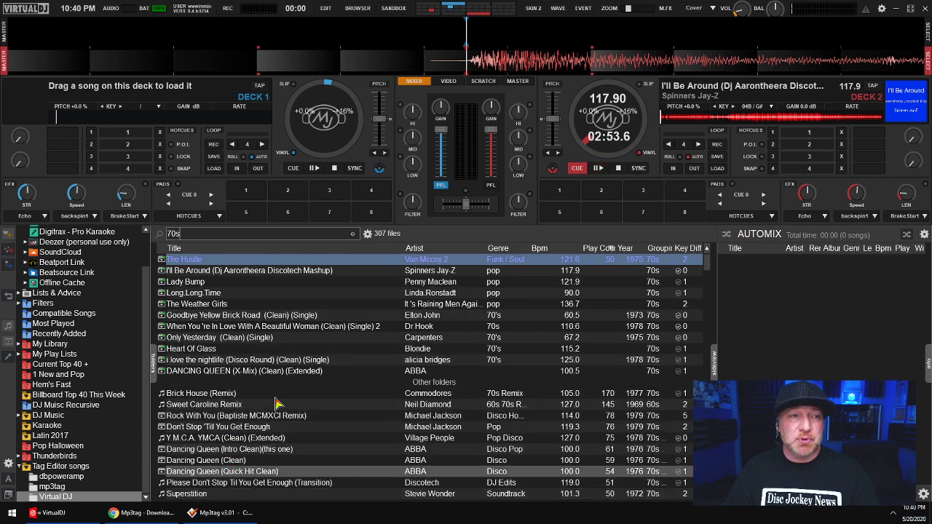
scroll(276, 402, down, 8)
scroll(278, 401, up, 8)
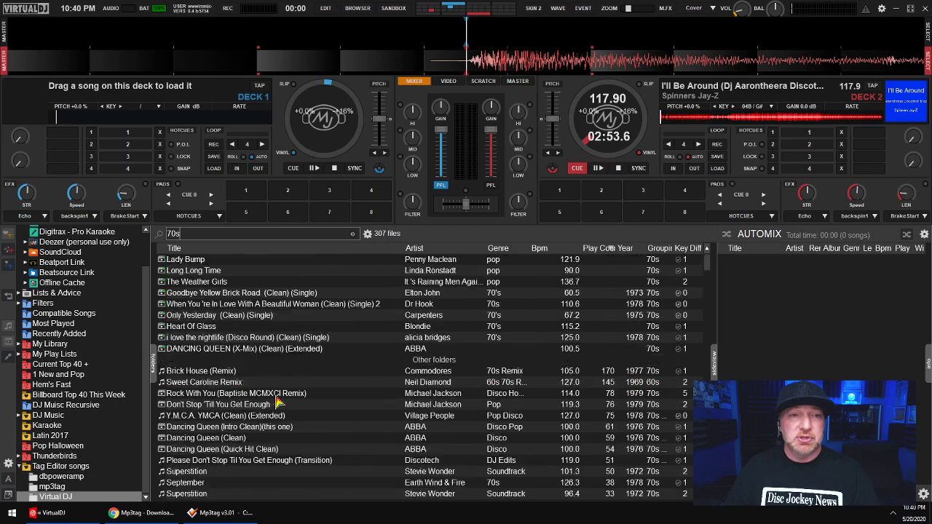
scroll(277, 402, up, 1)
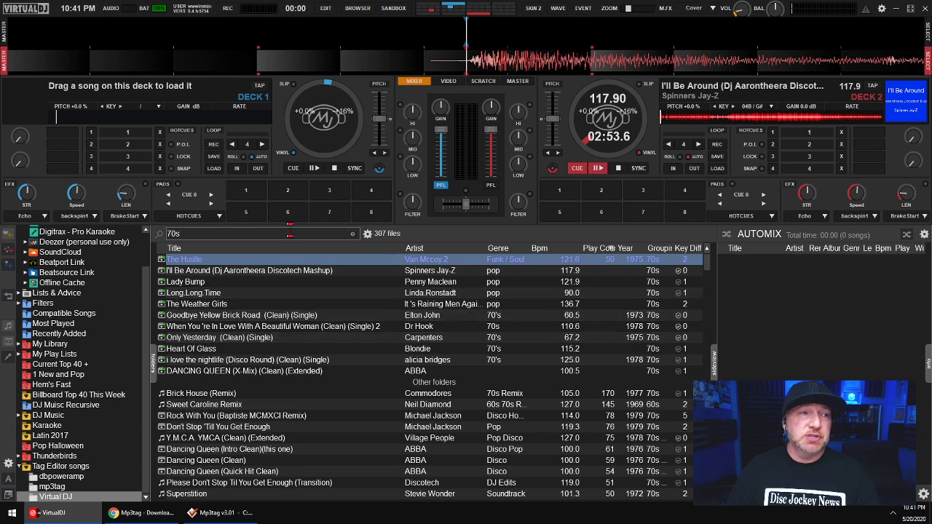
Step: Narrow the 70s search to the years 1973-1975 and the BPM range 60-70
text(19)
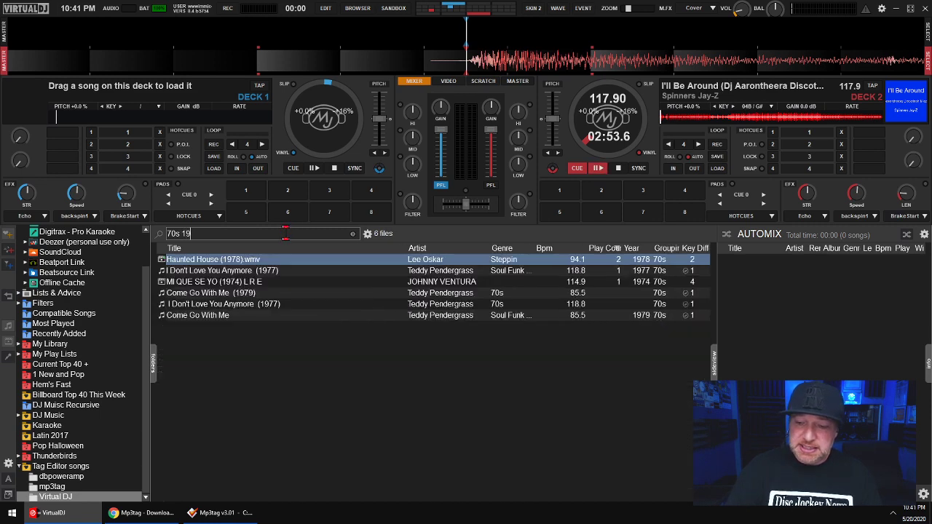
text(73-)
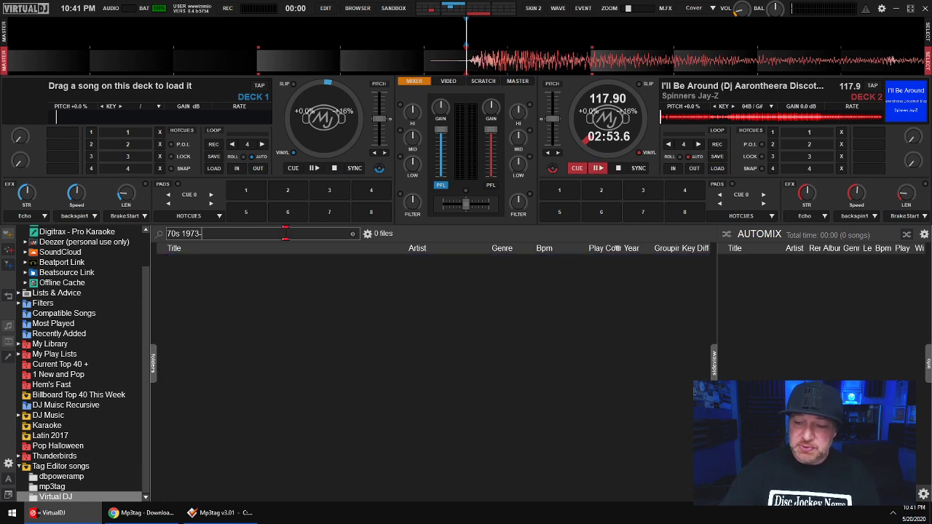
text(1975)
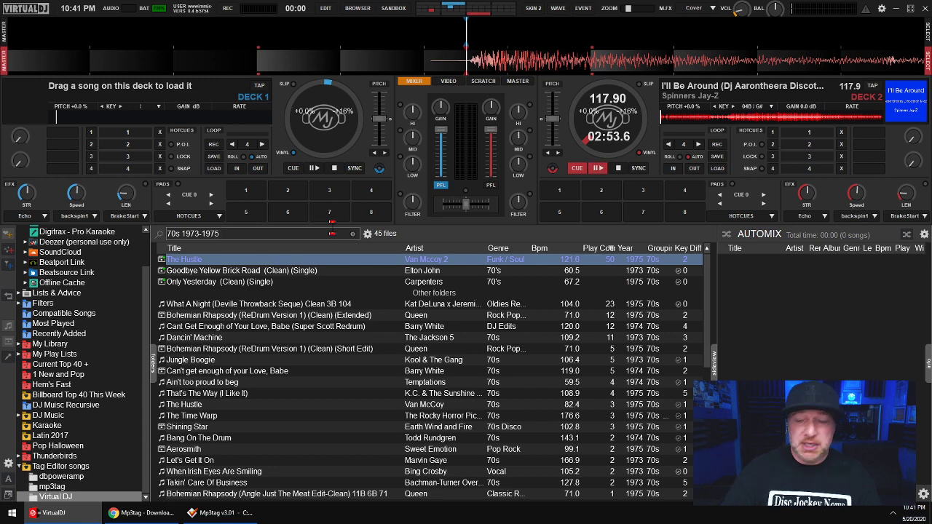
text(60)
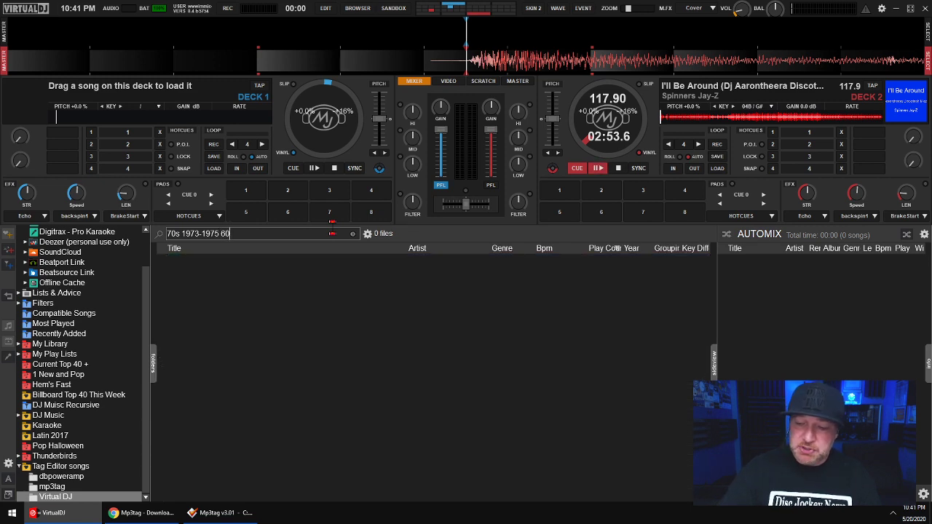
text(-70)
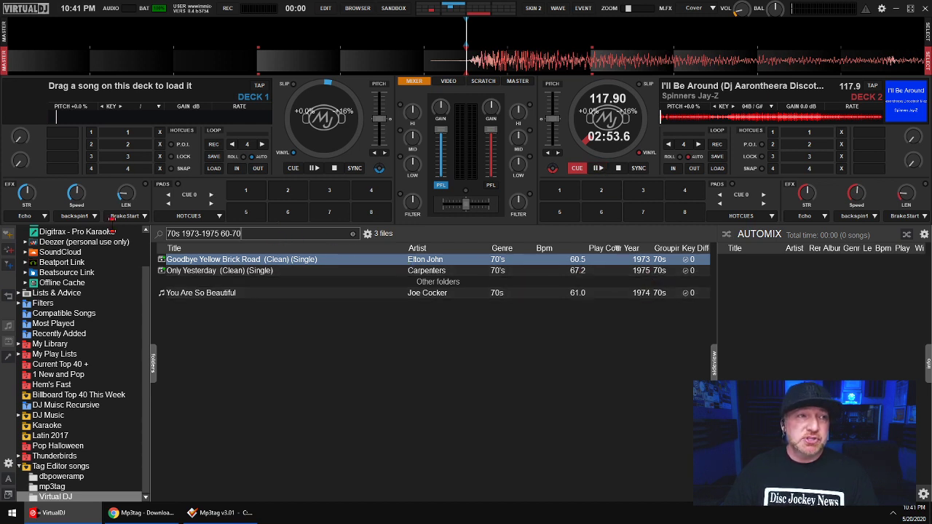
Step: Search the library for slow dance and sort the matching tracks by genre
key(ctrl+f)
text(slow dance)
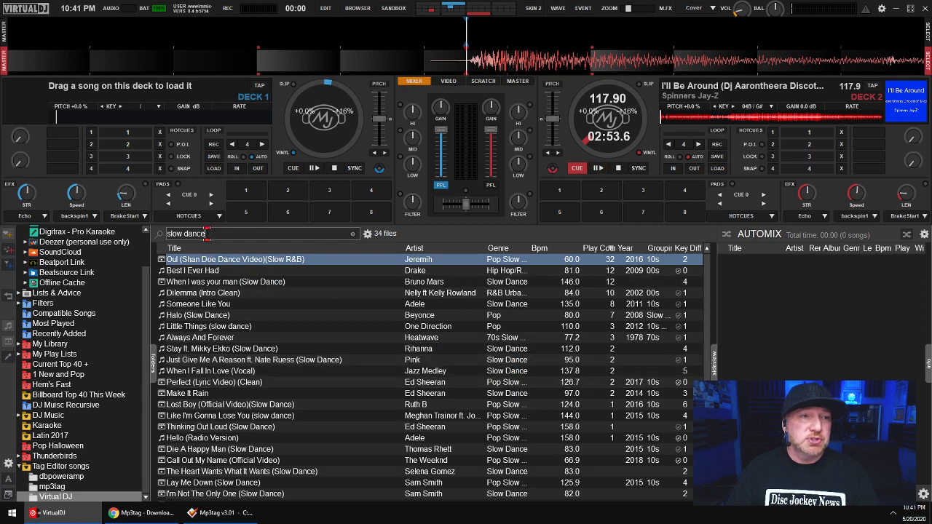
click(498, 250)
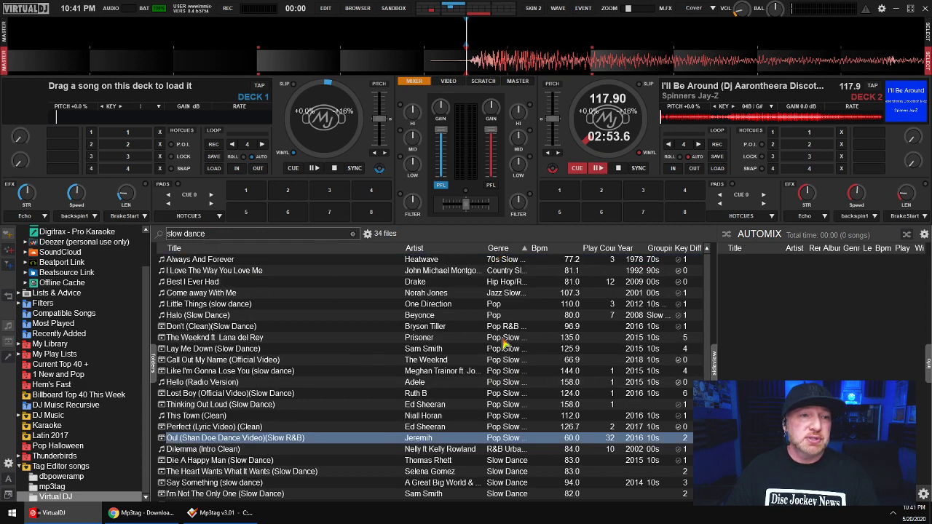
scroll(535, 412, down, 4)
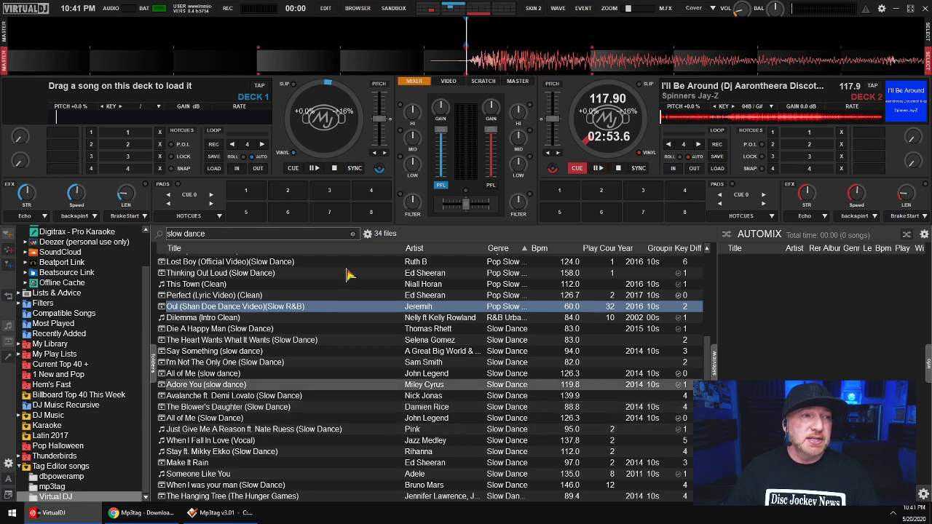
Step: Search the library for line dance and sort the matching tracks by BPM from highest to lowest
click(227, 234)
text(line dance)
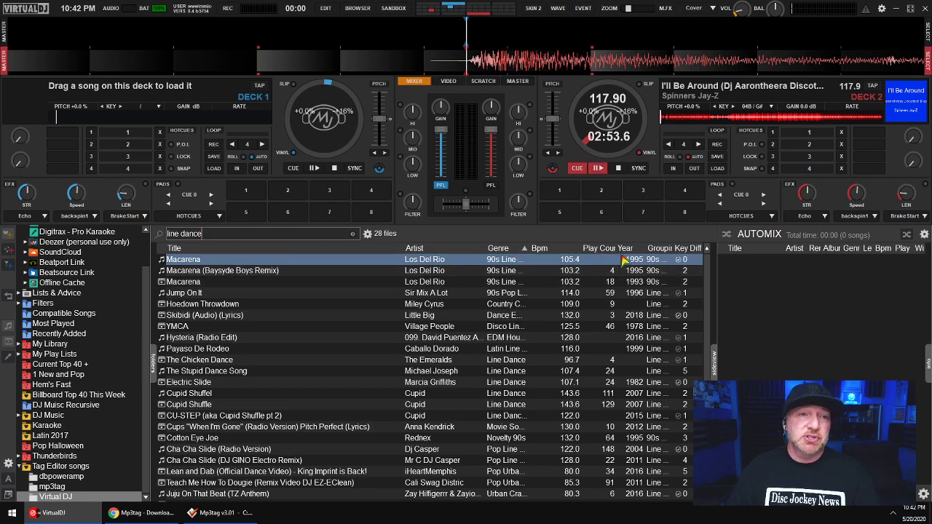
click(540, 248)
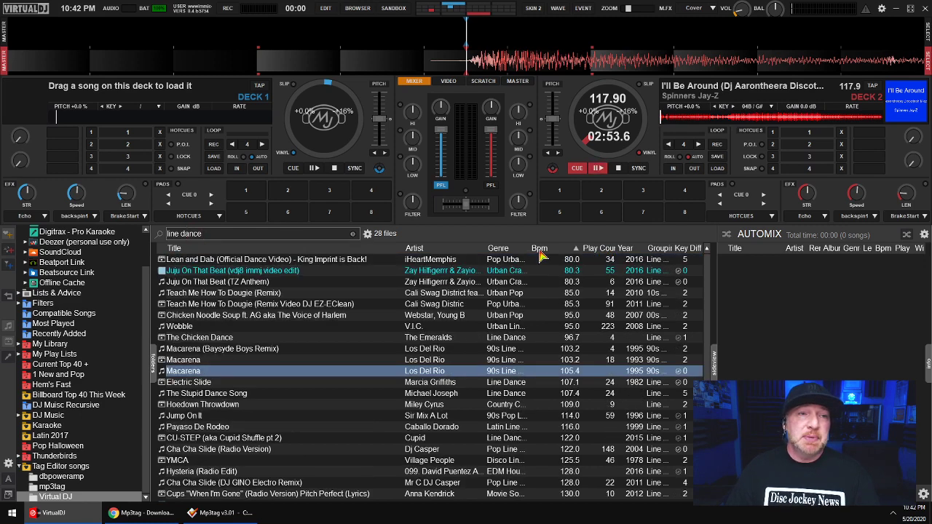
click(542, 252)
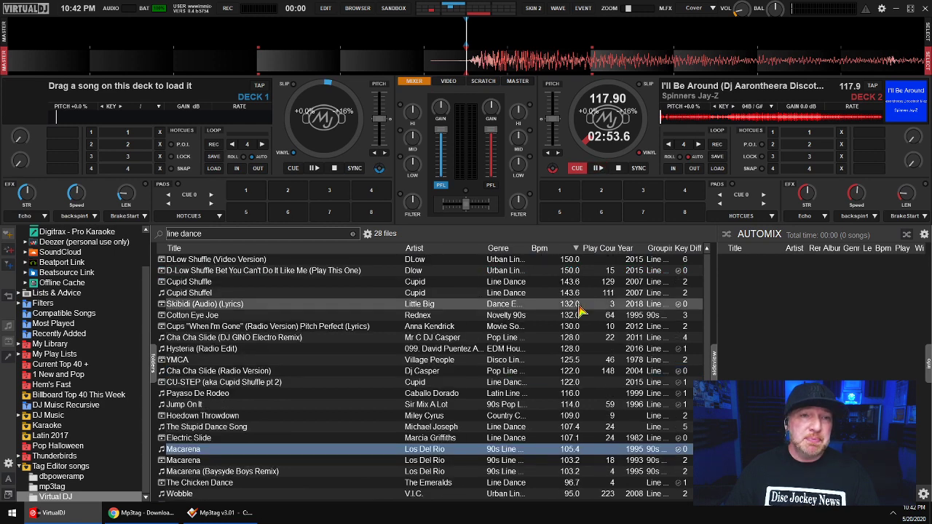
scroll(431, 408, down, 2)
scroll(431, 409, up, 2)
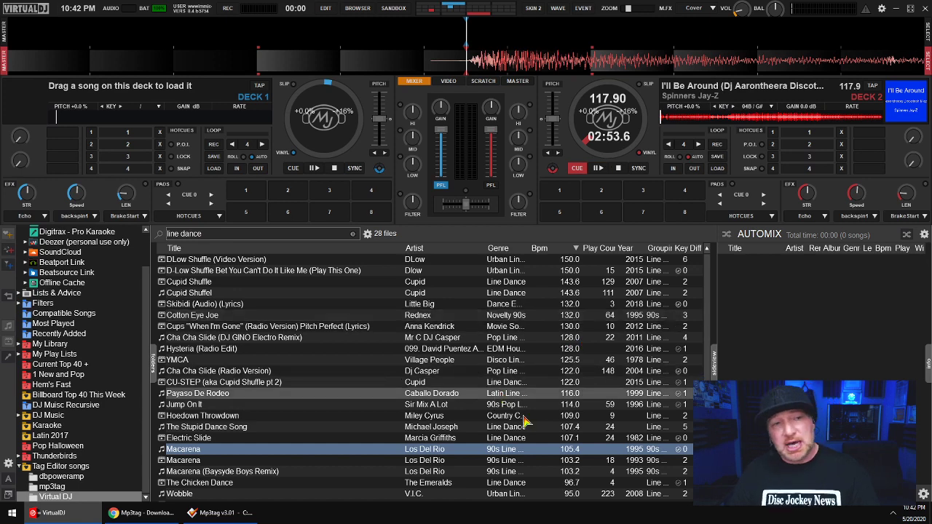
scroll(531, 357, down, 2)
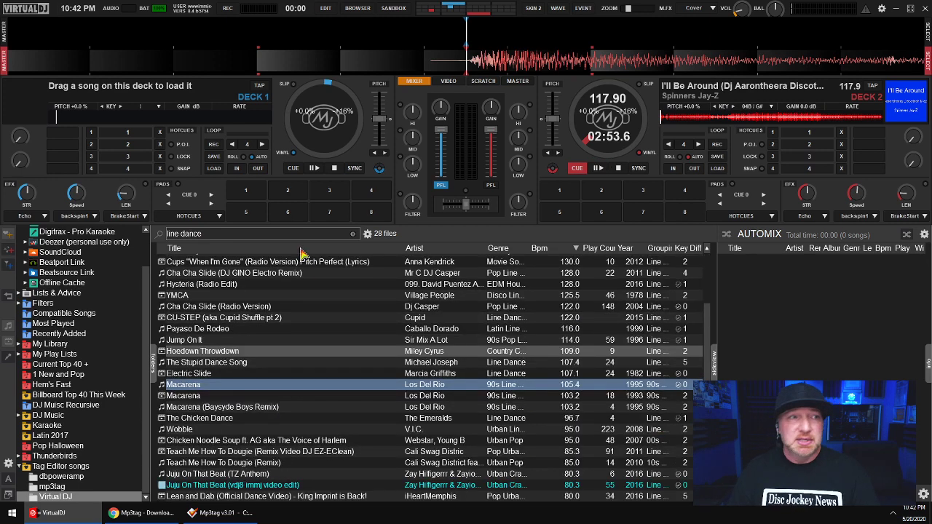
Step: Narrow the line dance search with 90s, and clear the search to return to the Virtual DJ folder's tracks
click(279, 233)
click(279, 232)
text(90s)
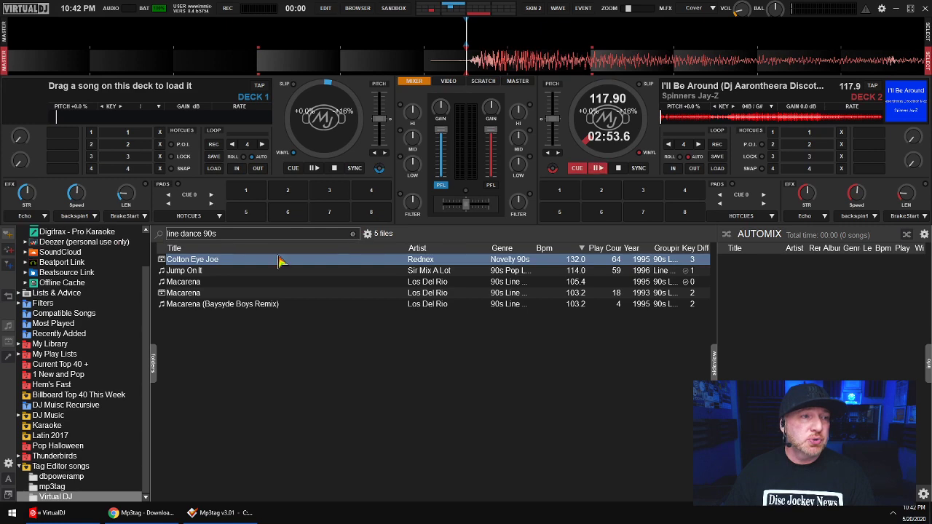
key(Escape)
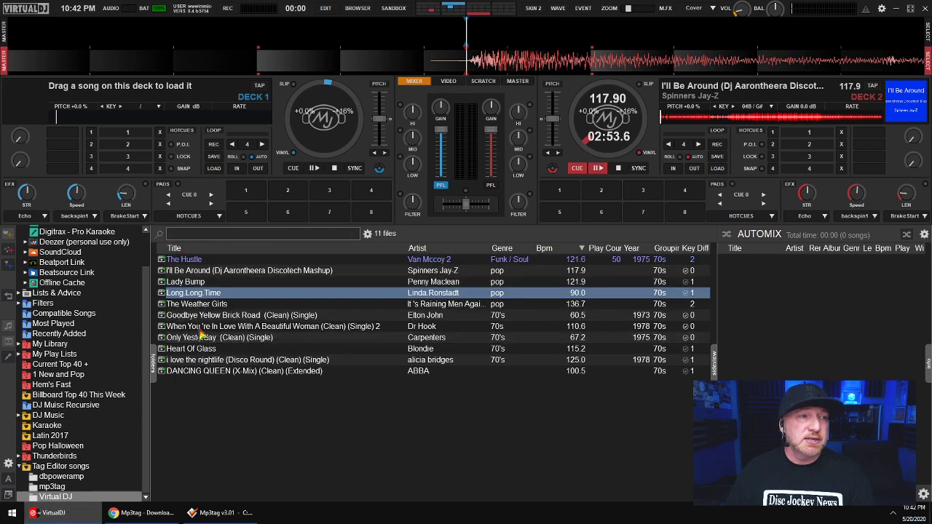
Step: Reload the tags of all tracks in the Virtual DJ folder as a batch
right_click(65, 498)
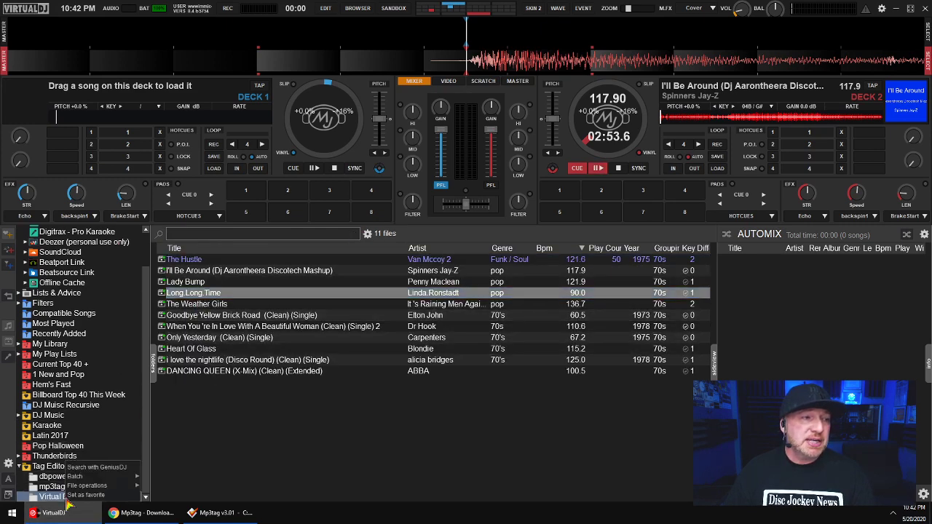
mouse_move(100, 478)
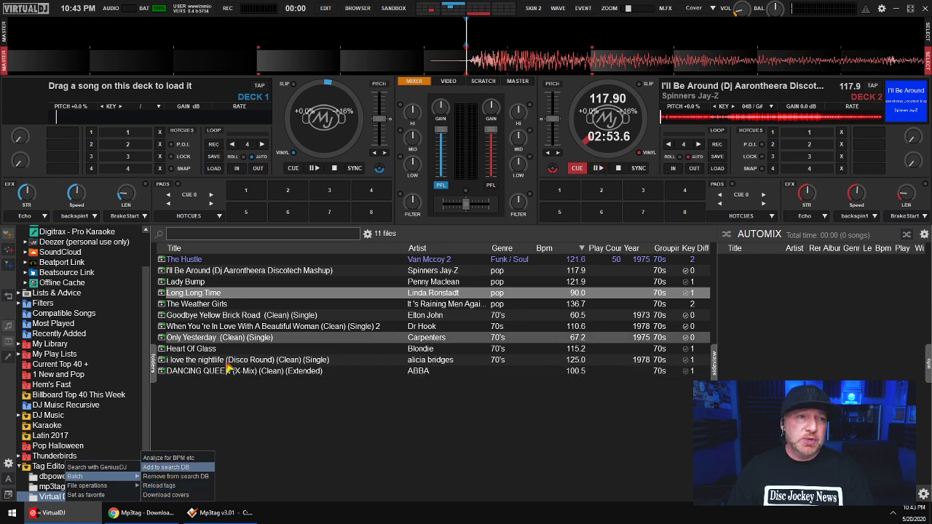
click(186, 485)
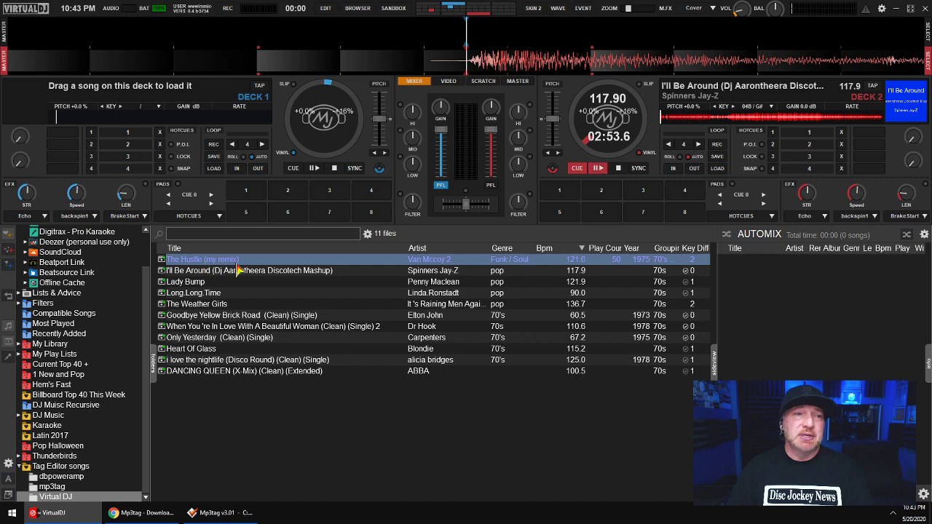
Step: Check the tags of The Hustle (my remix) in the Tag Editor and close it without changes
right_click(239, 268)
click(250, 278)
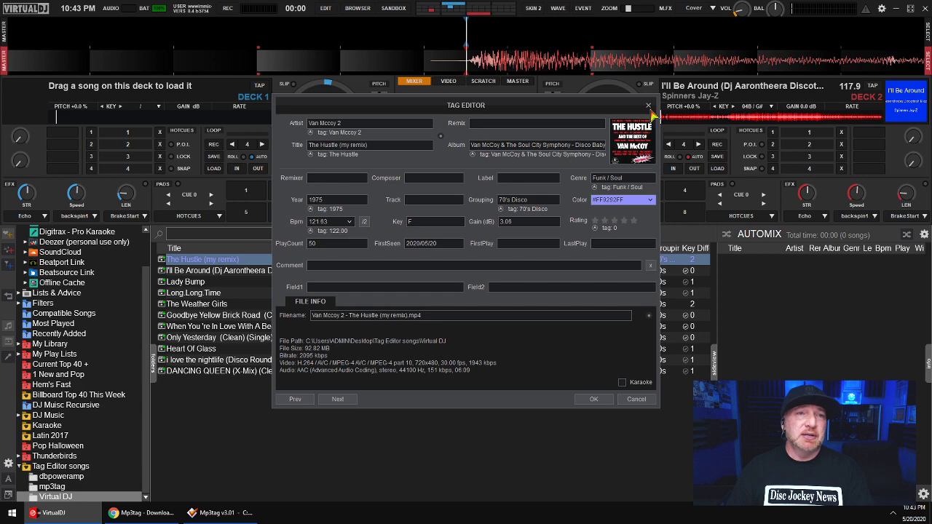
click(648, 106)
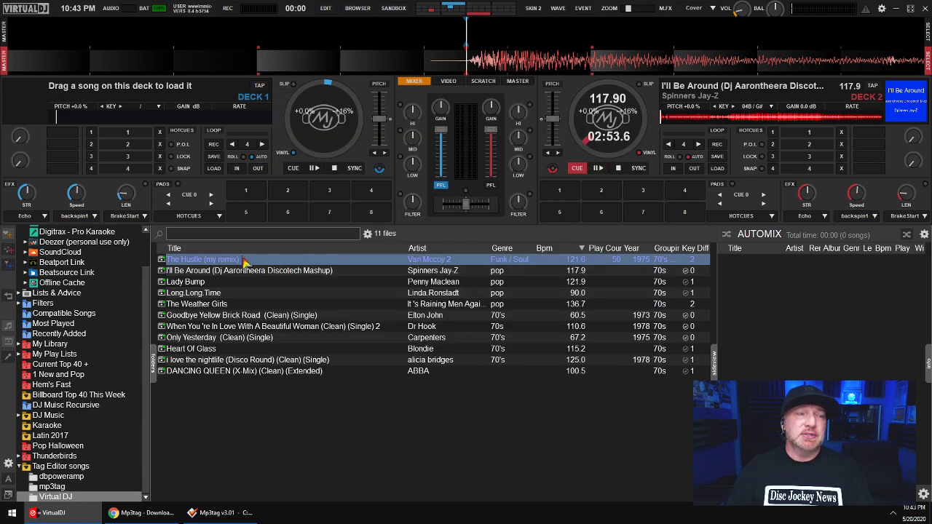
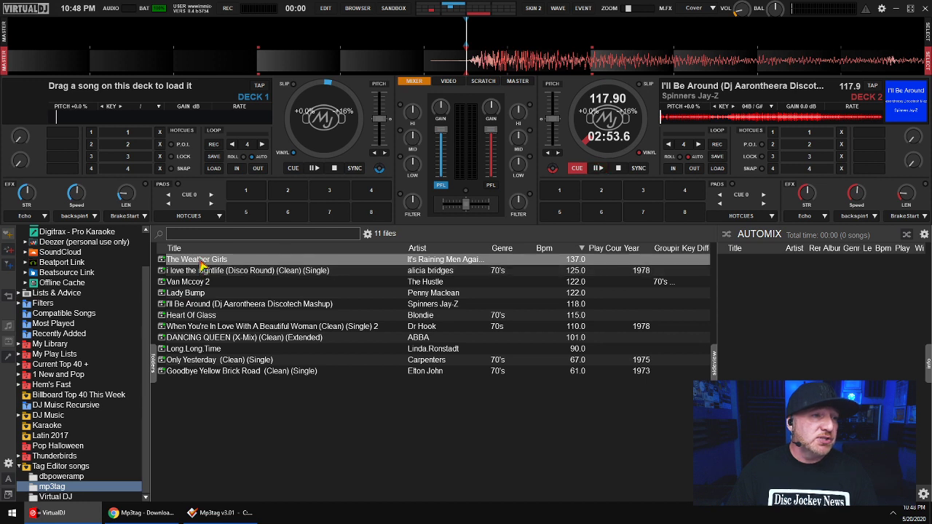
Step: Analyze The Weather Girls track in the mp3tag folder for BPM, and open it in the Tag Editor
right_click(202, 264)
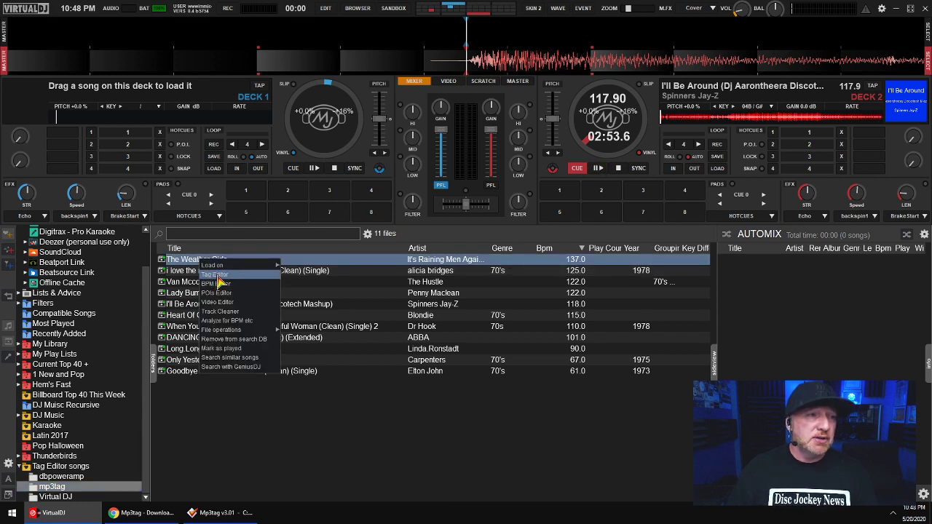
click(233, 324)
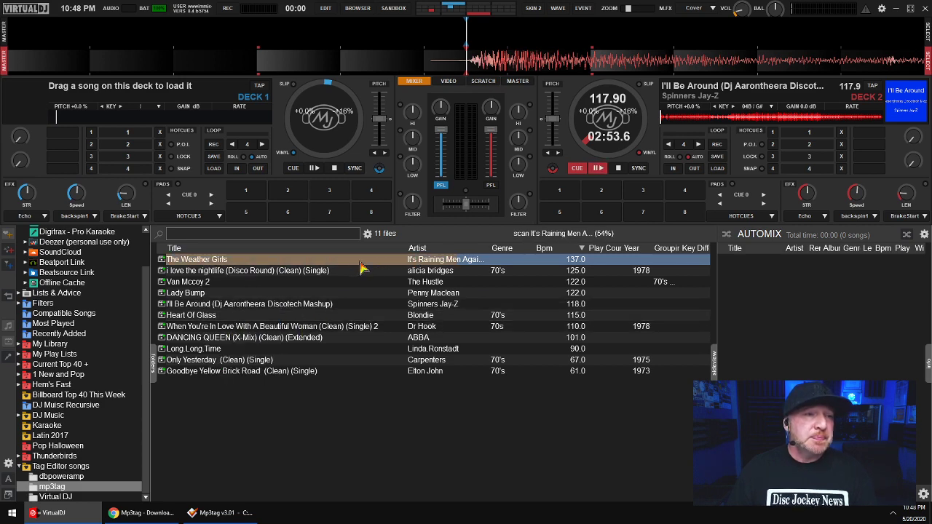
right_click(246, 261)
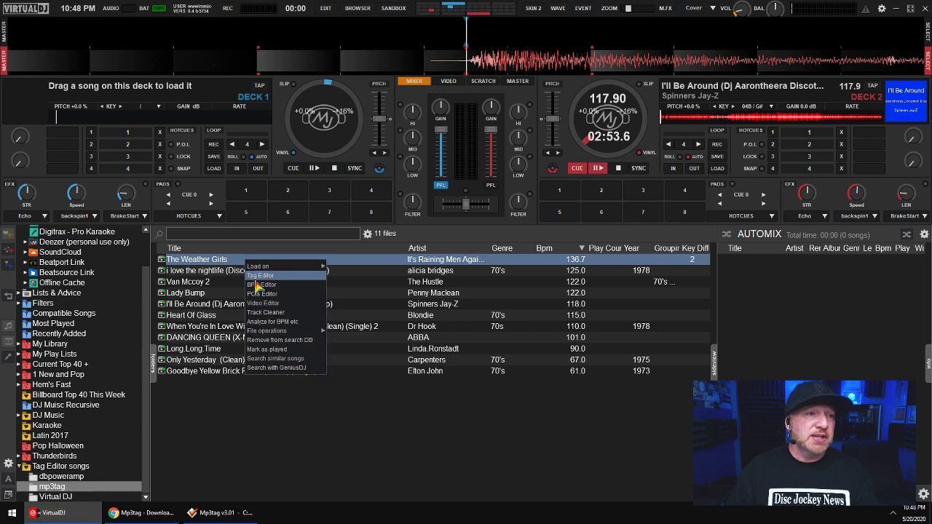
click(260, 276)
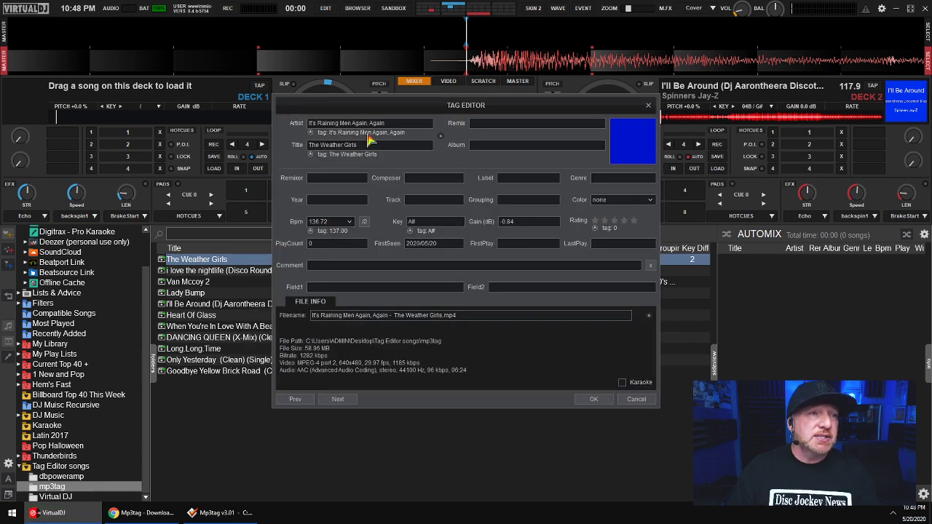
Step: Give the track the Google cover art of The Weather Girls and close the cover selection
click(622, 161)
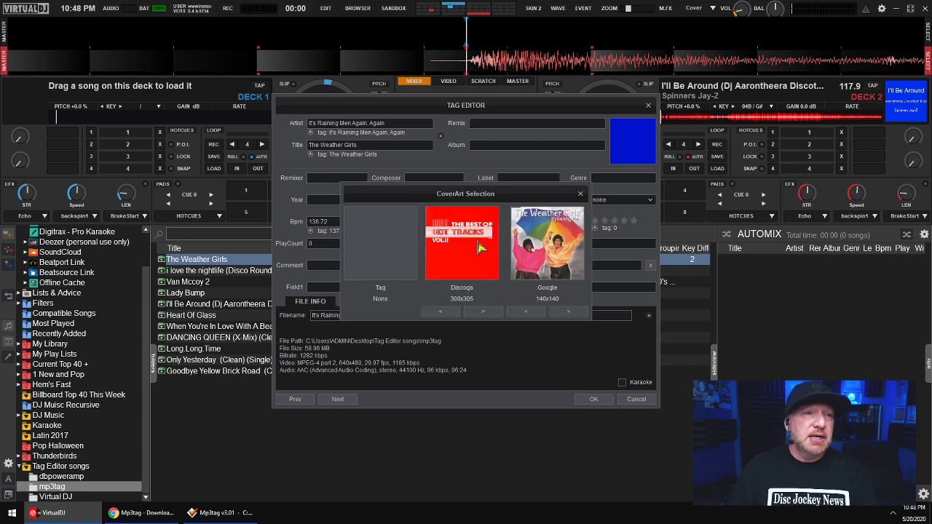
click(548, 257)
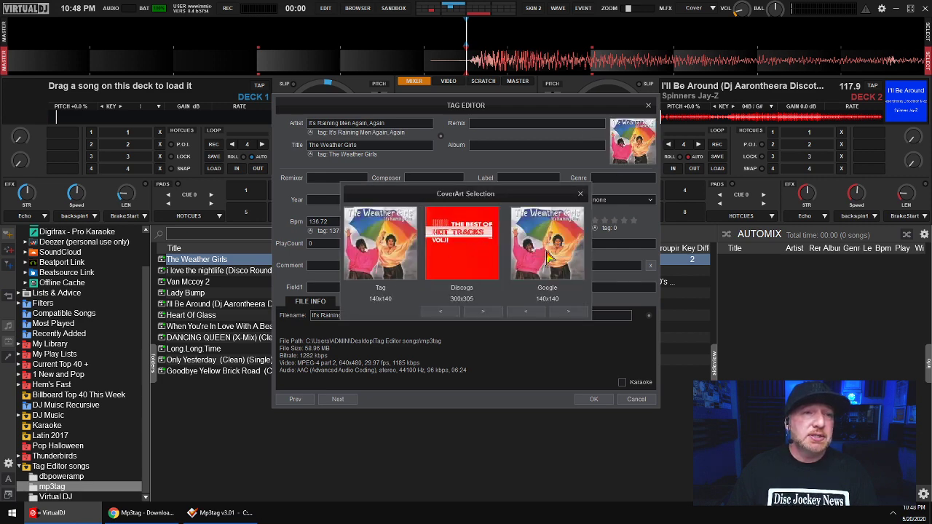
click(580, 193)
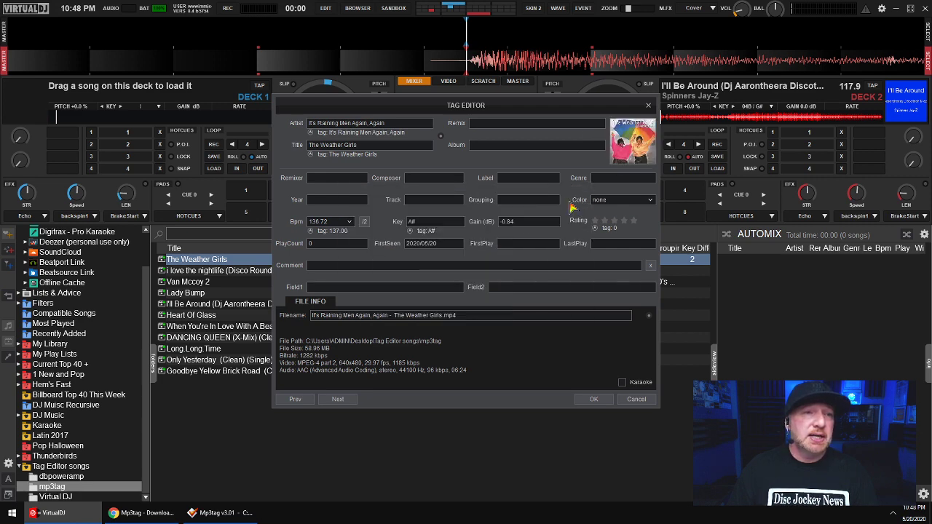
Step: Fill in genre Disco Pop, grouping 70s, album Various - The Best Of Hot Tracks Vol. 2 and year 1988
click(611, 178)
text(Dj)
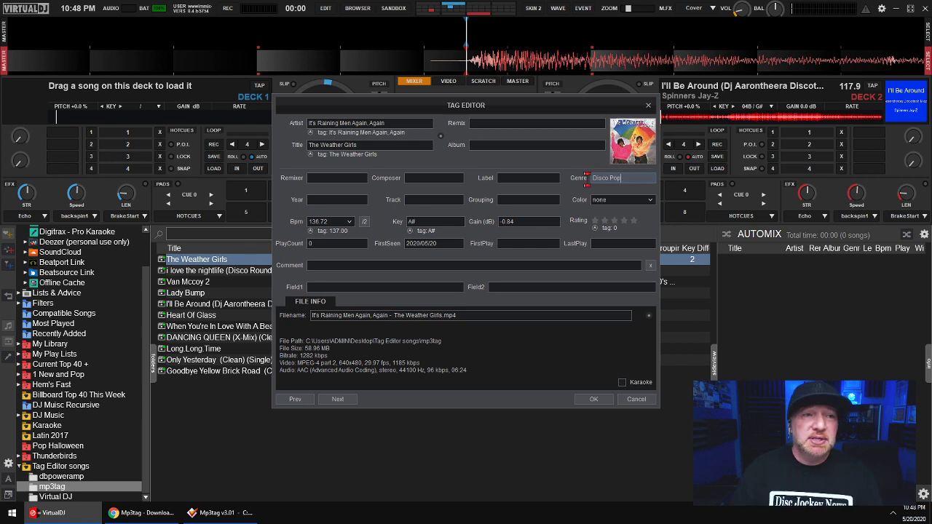
click(528, 200)
text(70s)
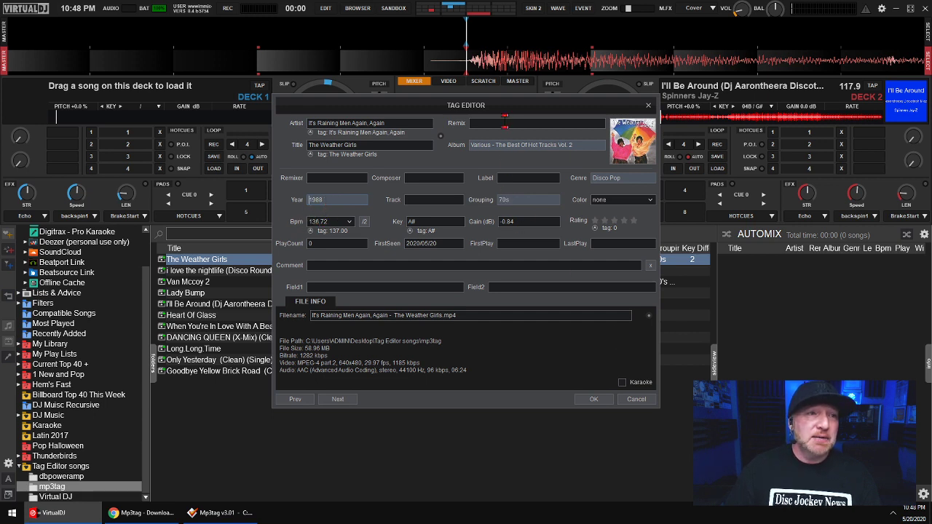
Step: Uncover the track list behind the Tag Editor and search the library for weather to compare other versions of the song
drag(534, 129, 737, 183)
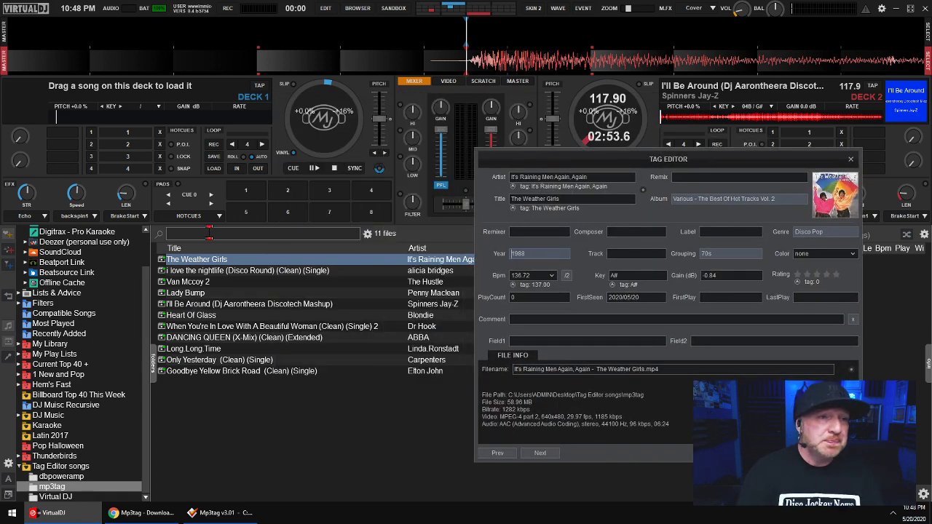
text(weather)
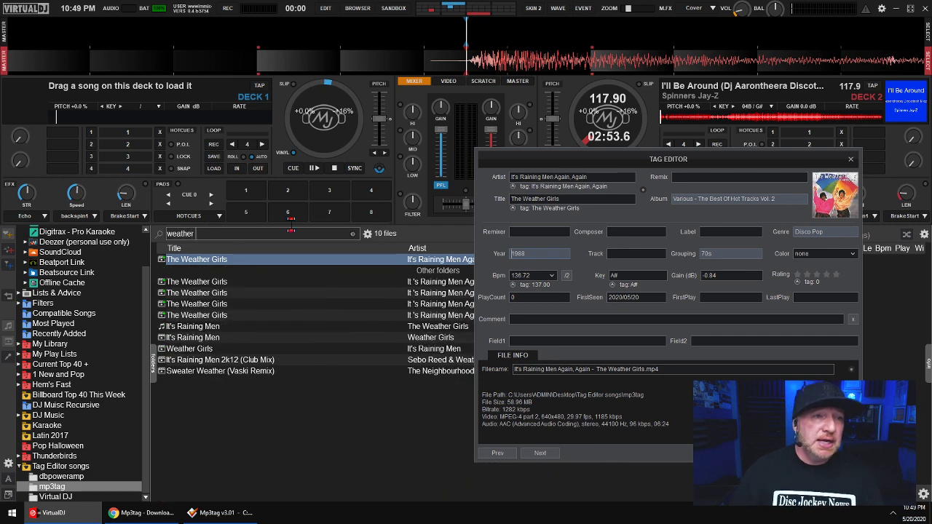
drag(590, 159, 371, 141)
Step: Set the track's year to 1978 and its play count to 20, and save the tags
double_click(284, 242)
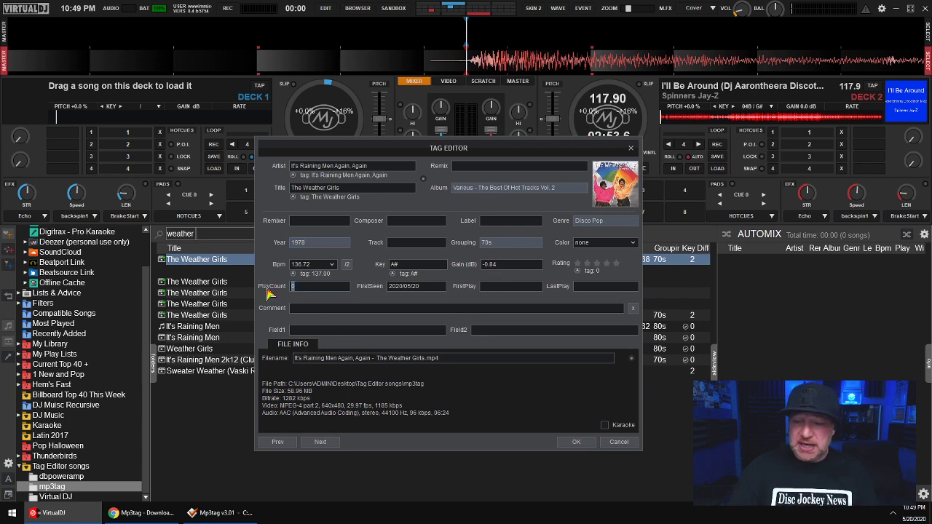
text(20)
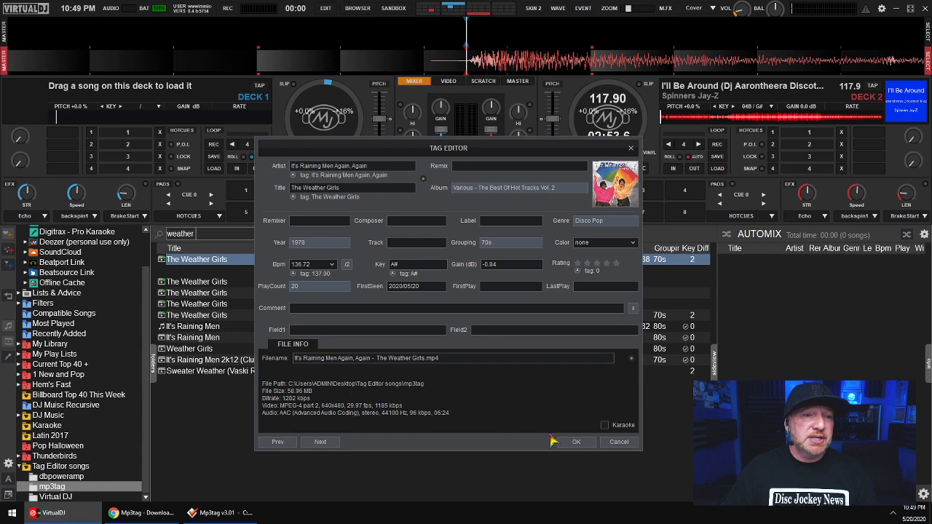
click(574, 443)
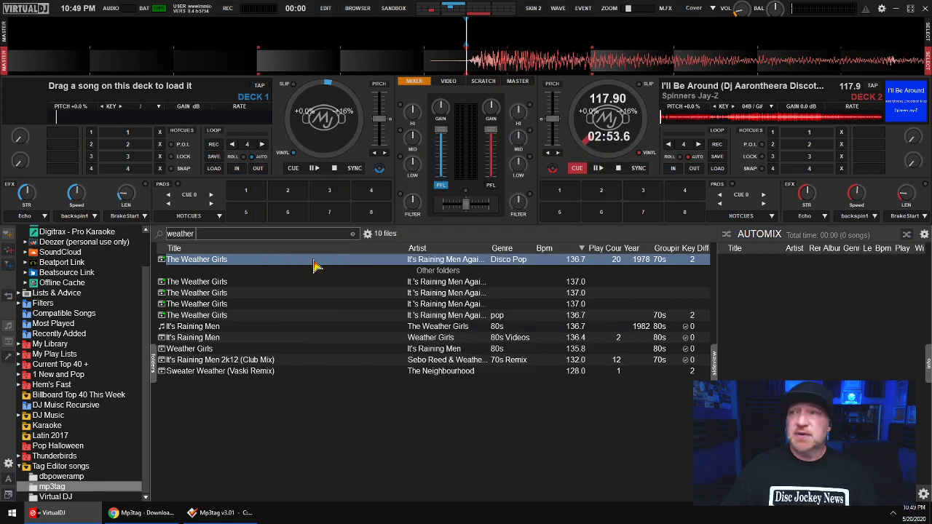
Step: Load the tagged The Weather Girls track on deck 2, move to a beat near its start, and set hot cues 4 and 3
drag(317, 264, 672, 123)
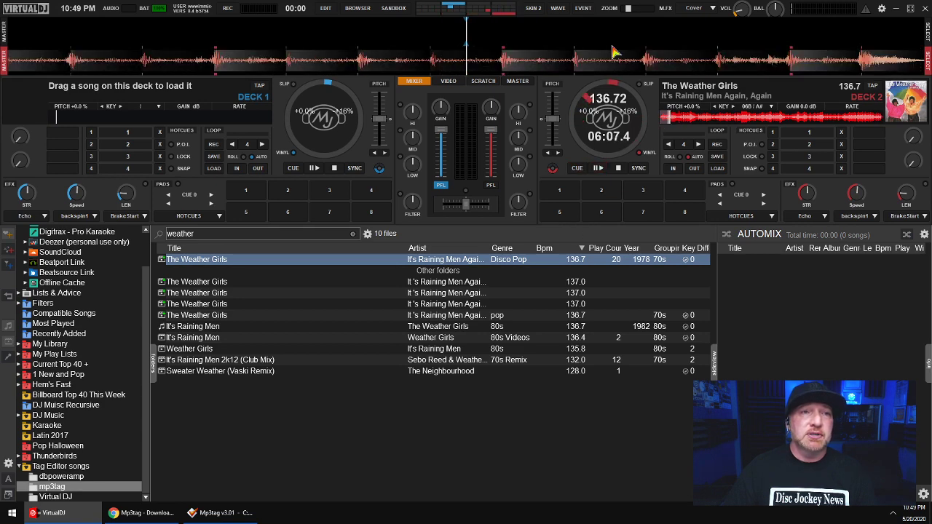
drag(677, 58, 348, 61)
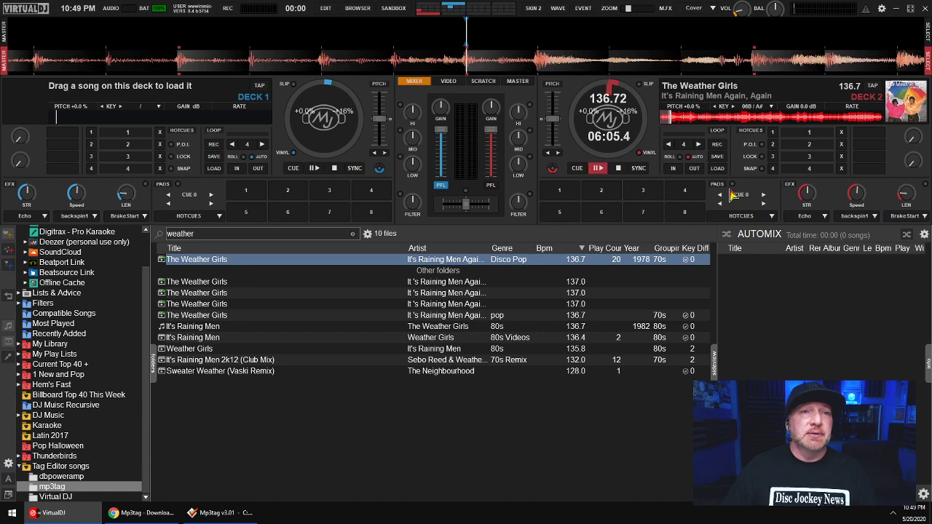
key(4)
key(space)
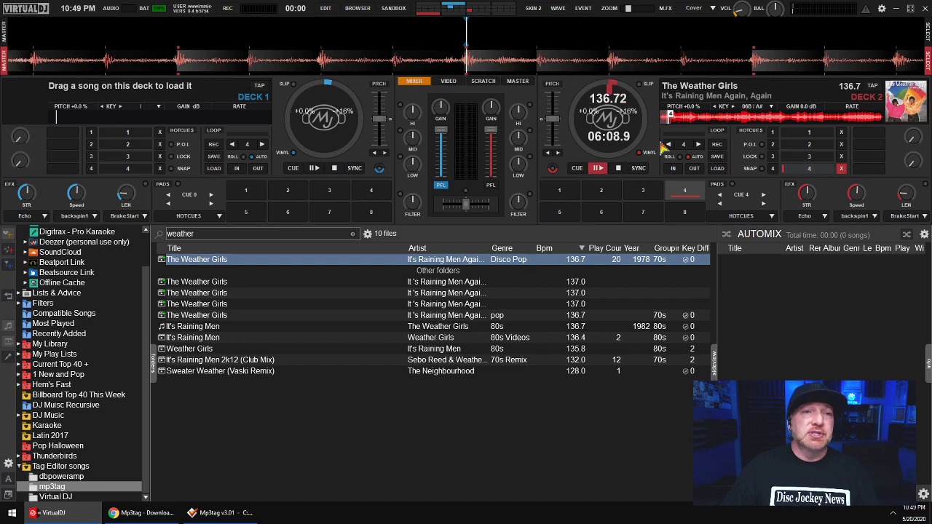
key(3)
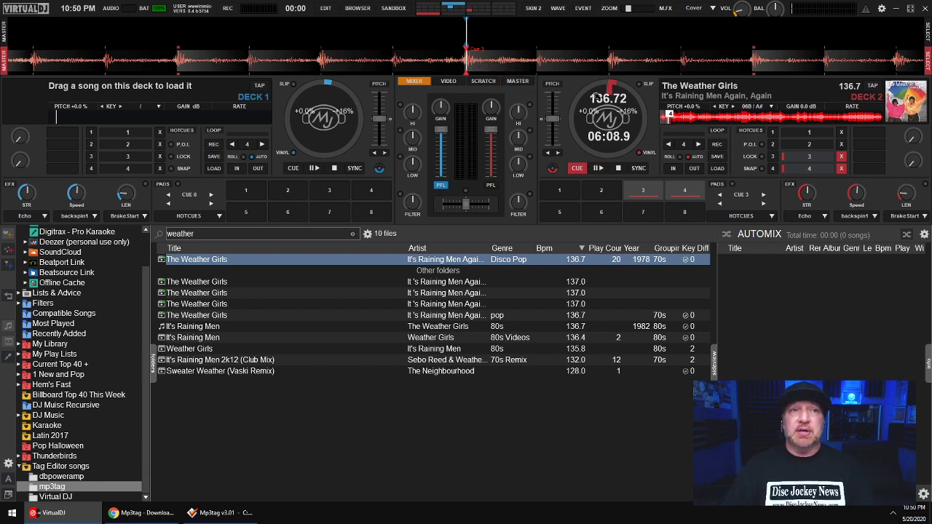
Step: Load Back That Thang Up (immj Clean Version) from the DJ Muisc Recursive folder on deck 2
scroll(673, 57, up, 5)
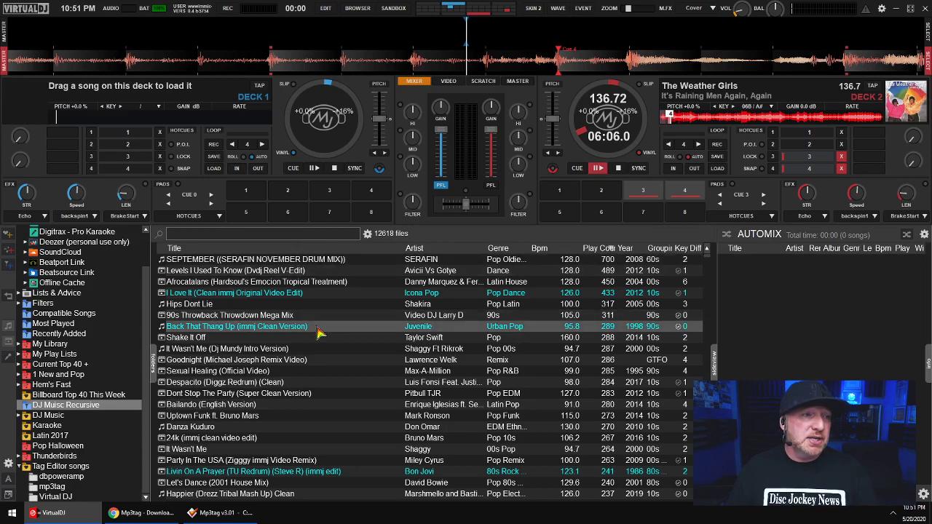
drag(320, 330, 592, 135)
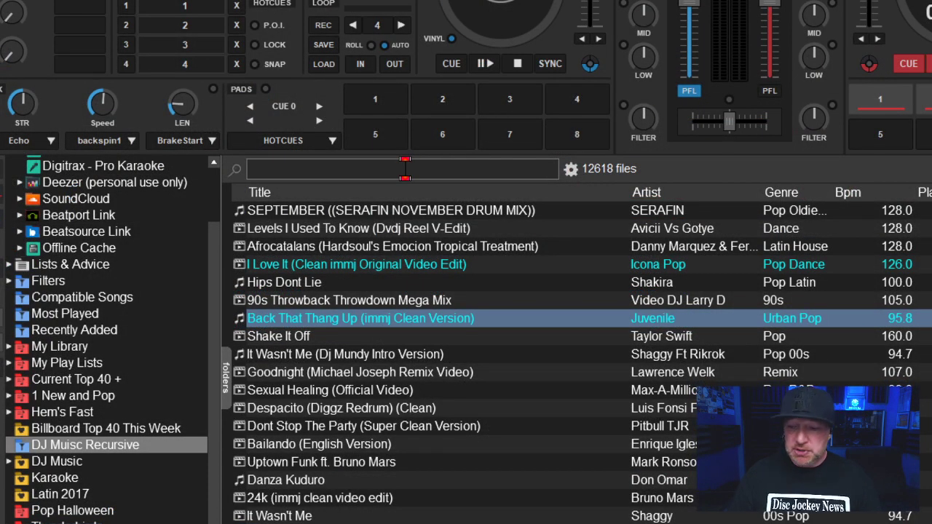
Step: Search DJ Muisc Recursive for tracks in the BPM range 92-98 from the years 2010-2020
text(92-98)
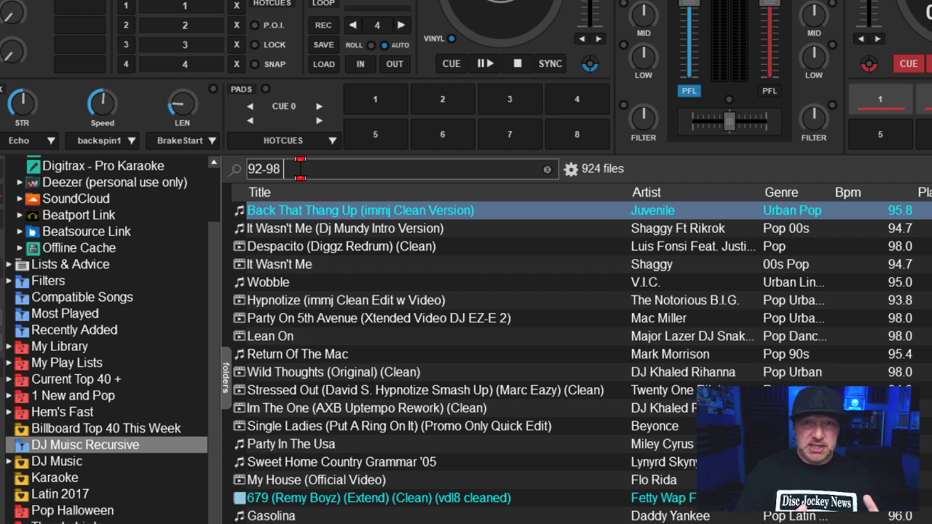
text(2010)
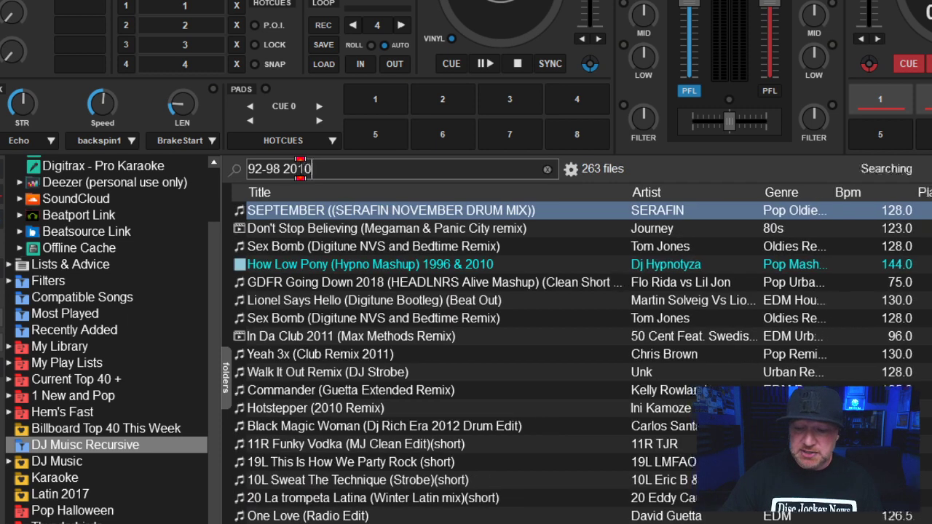
text(-2020)
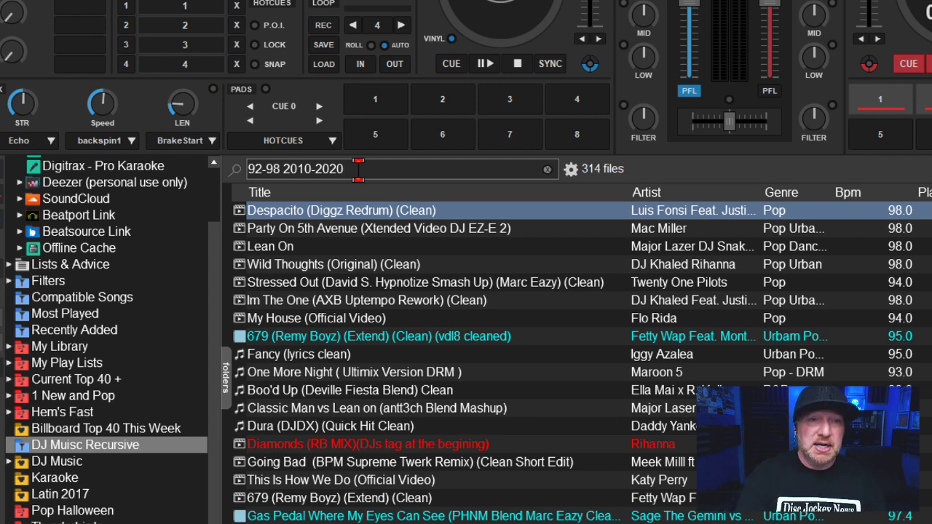
Step: Narrow the BPM and year search with the terms Urban pop remix
text(U)
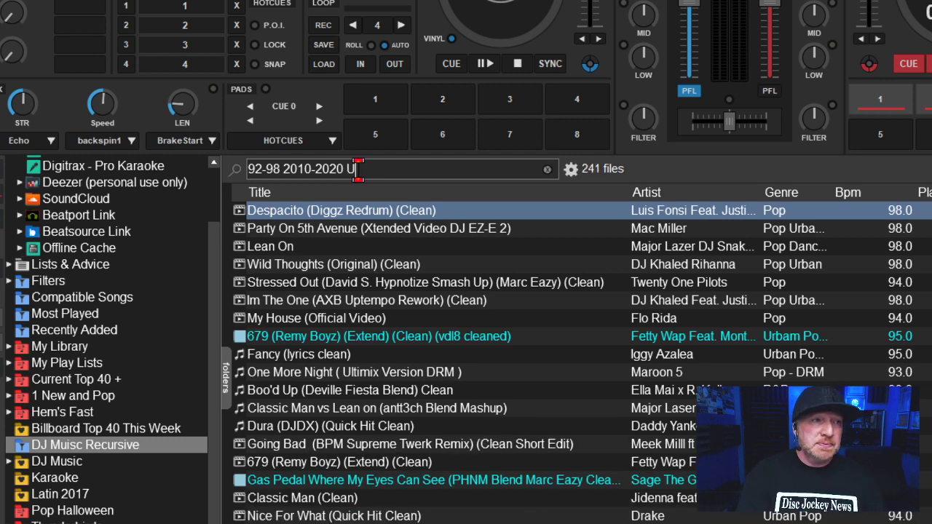
text(rban)
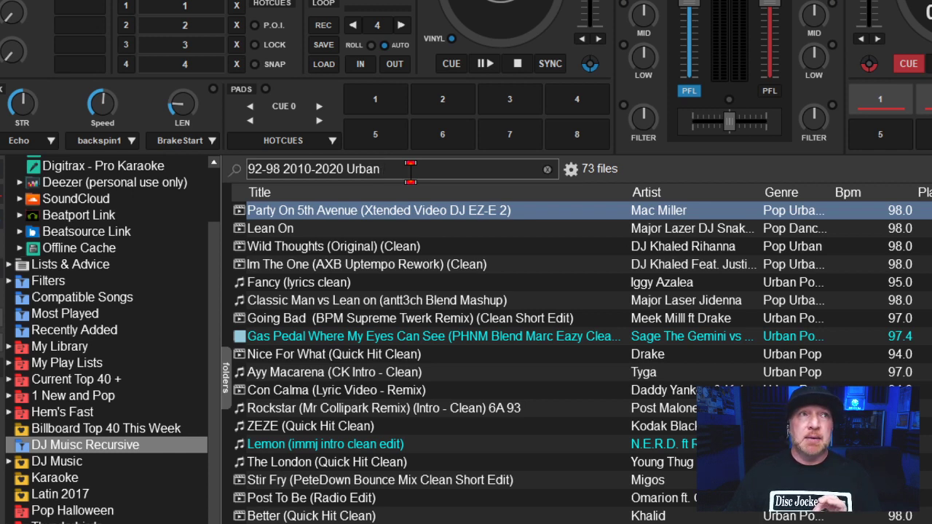
text(pop)
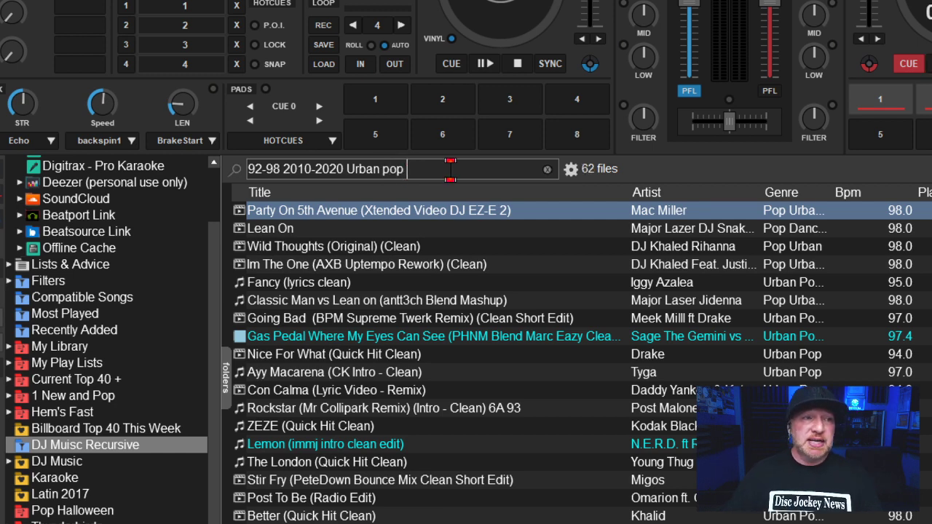
text( remix)
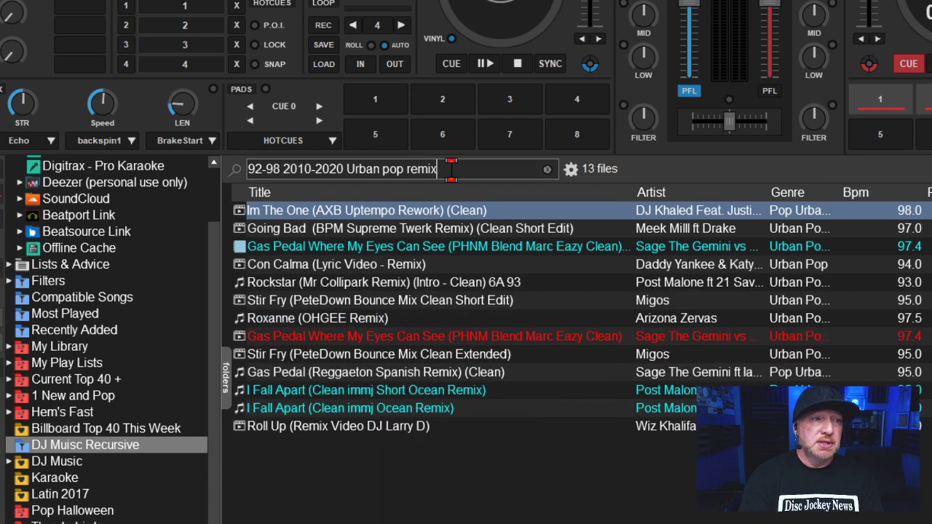